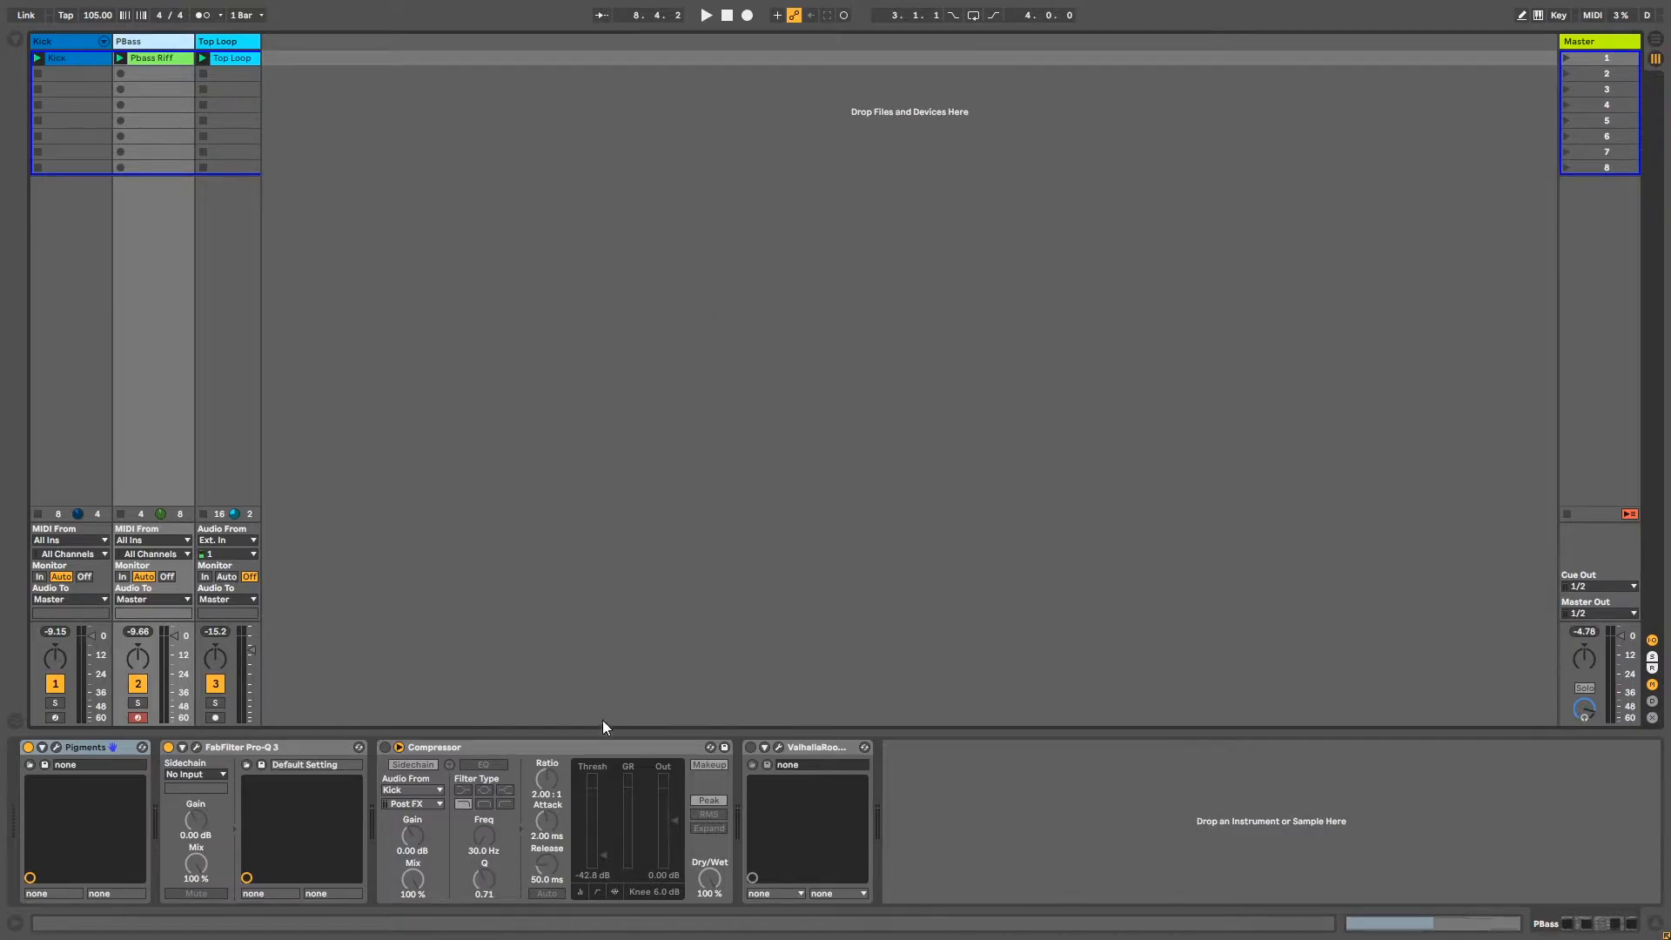
Step: Reset the PBass compressor's threshold to 0.00 dB and leave the compressor bypassed
left_click(558, 748)
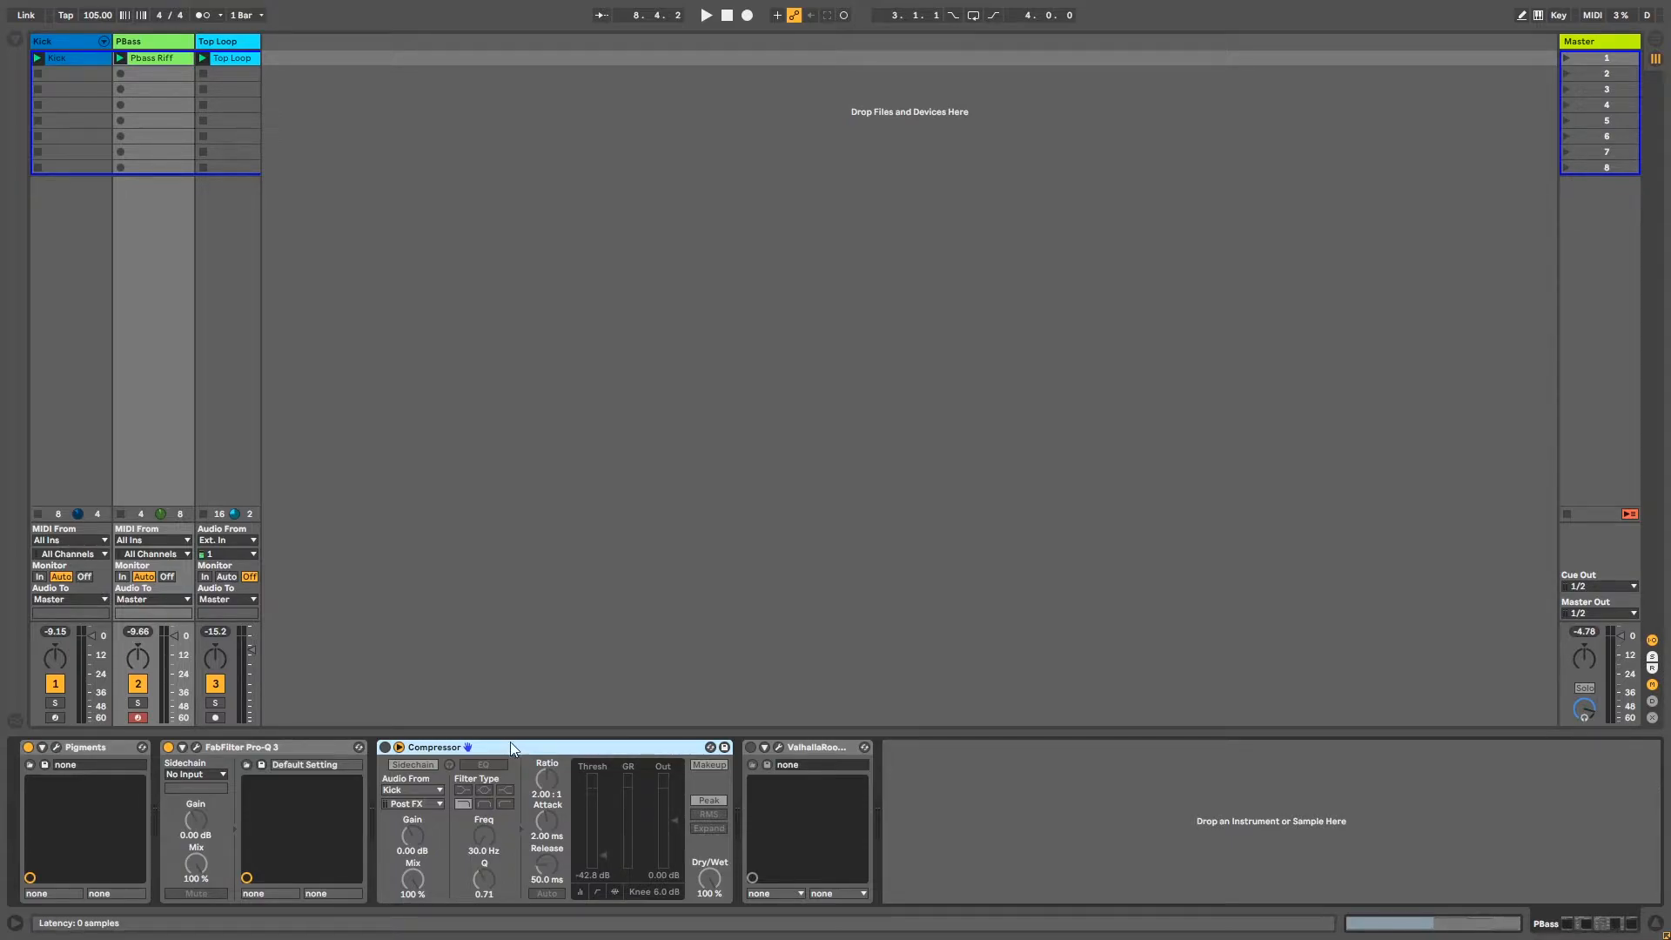
left_click(385, 747)
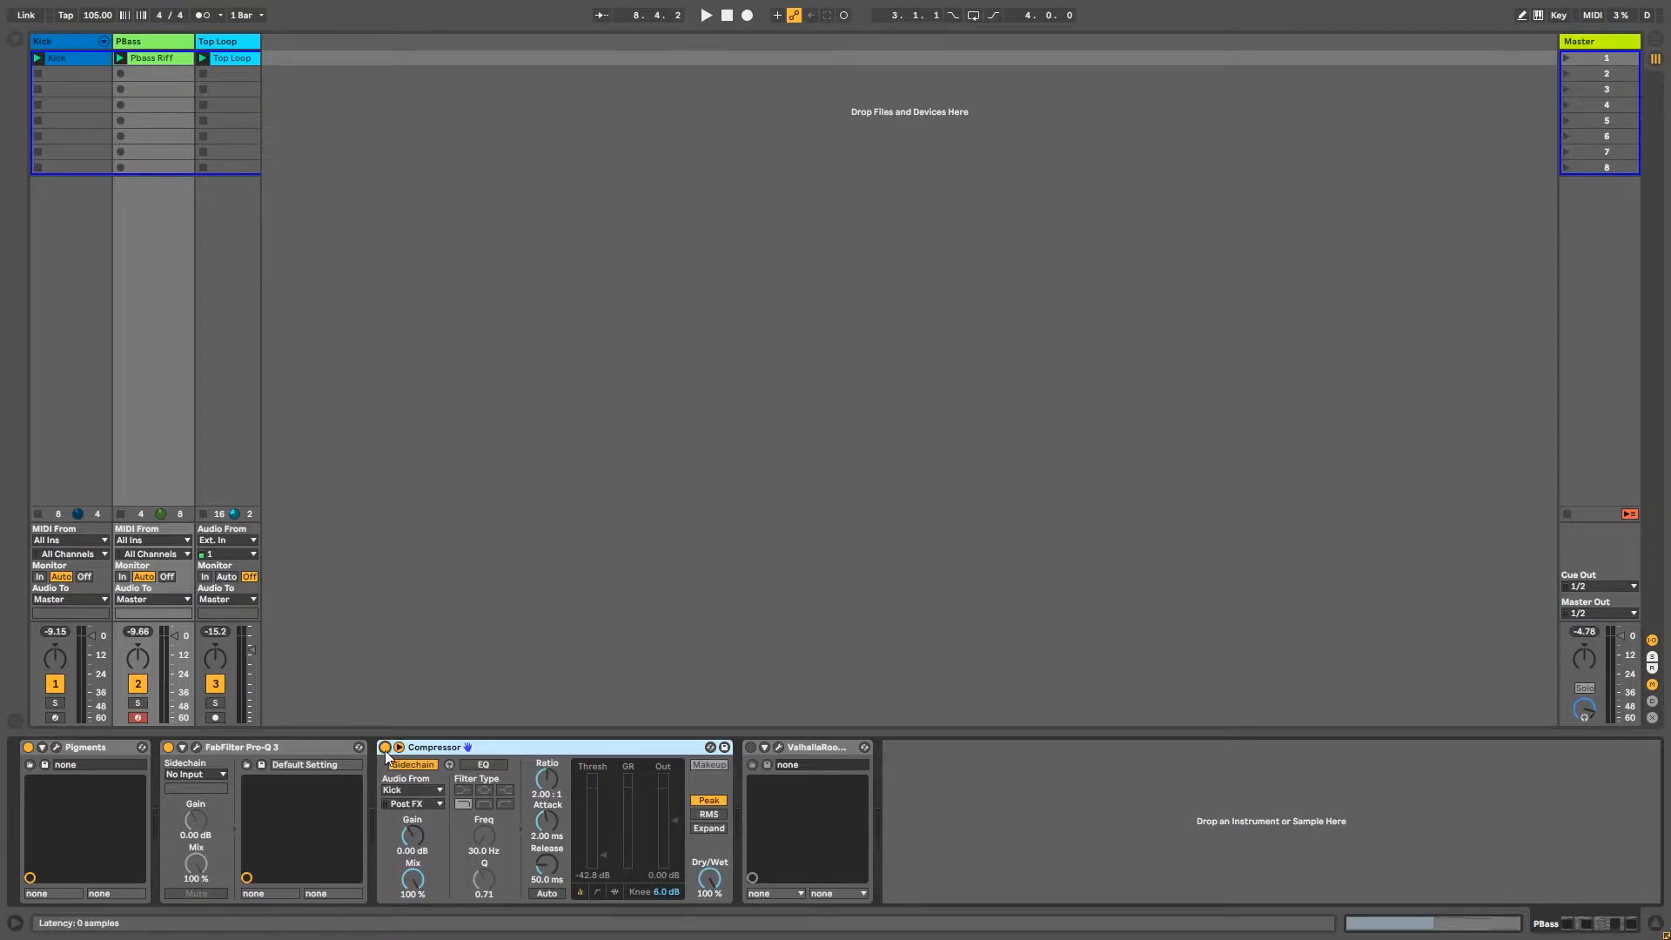
left_click(607, 856)
key("Delete")
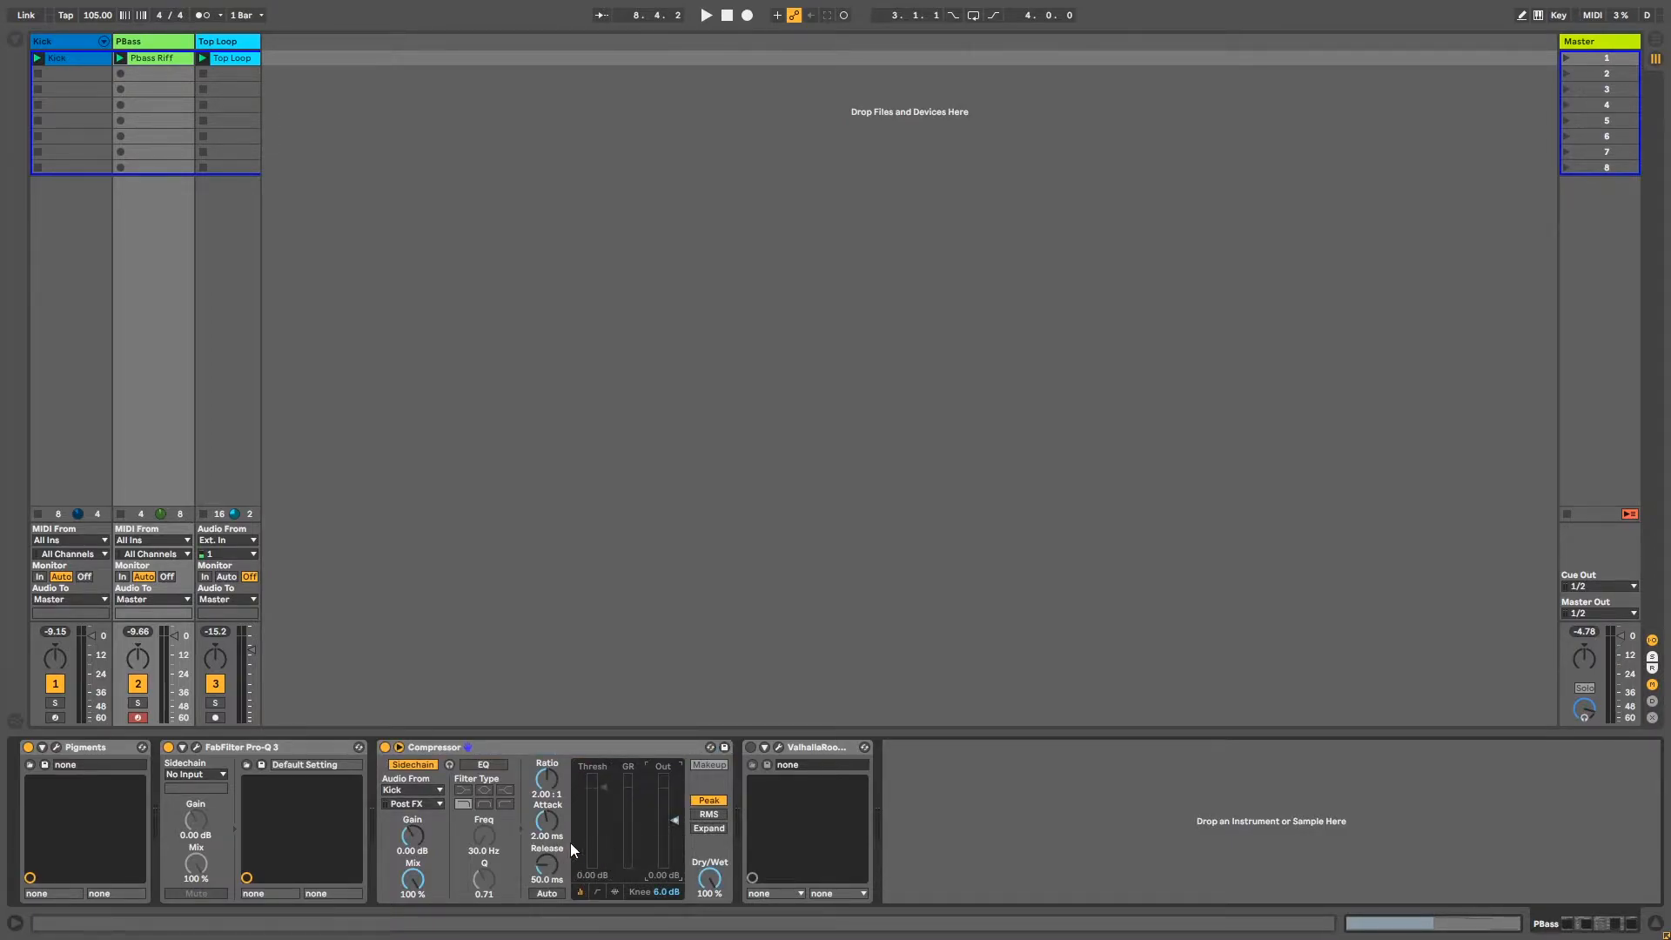
left_click(384, 747)
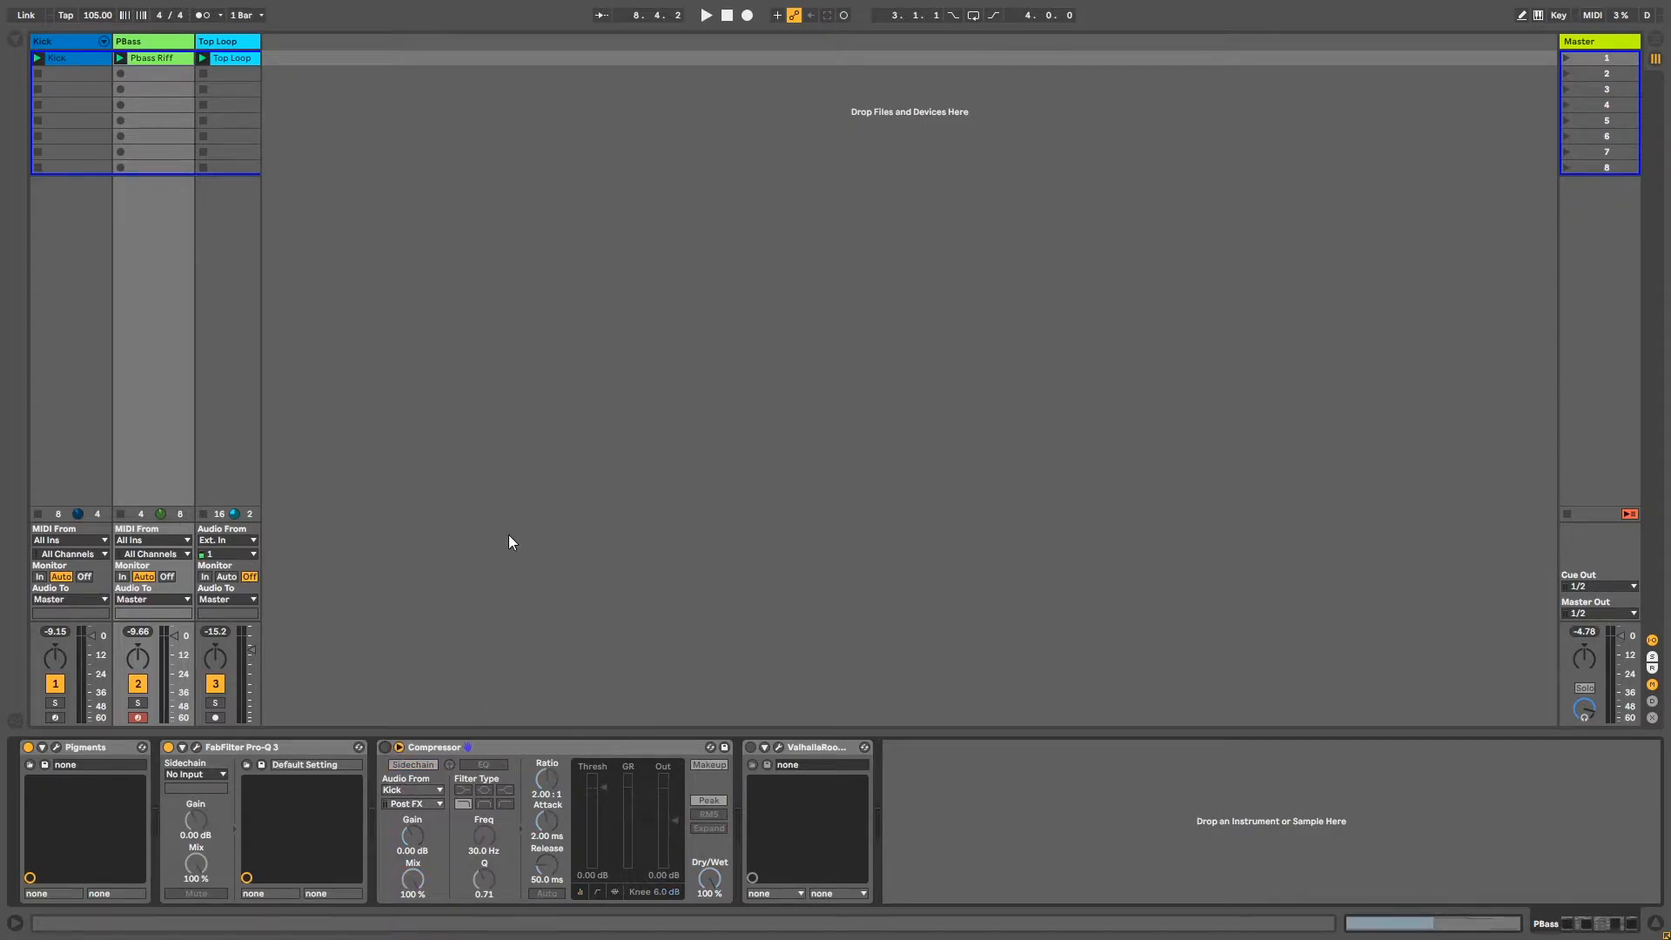
Step: Play the loop with the compressor bypassed, select the Kick and PBass tracks in turn, and switch the PBass compressor on
key("space")
left_click(63, 43)
left_click(125, 44)
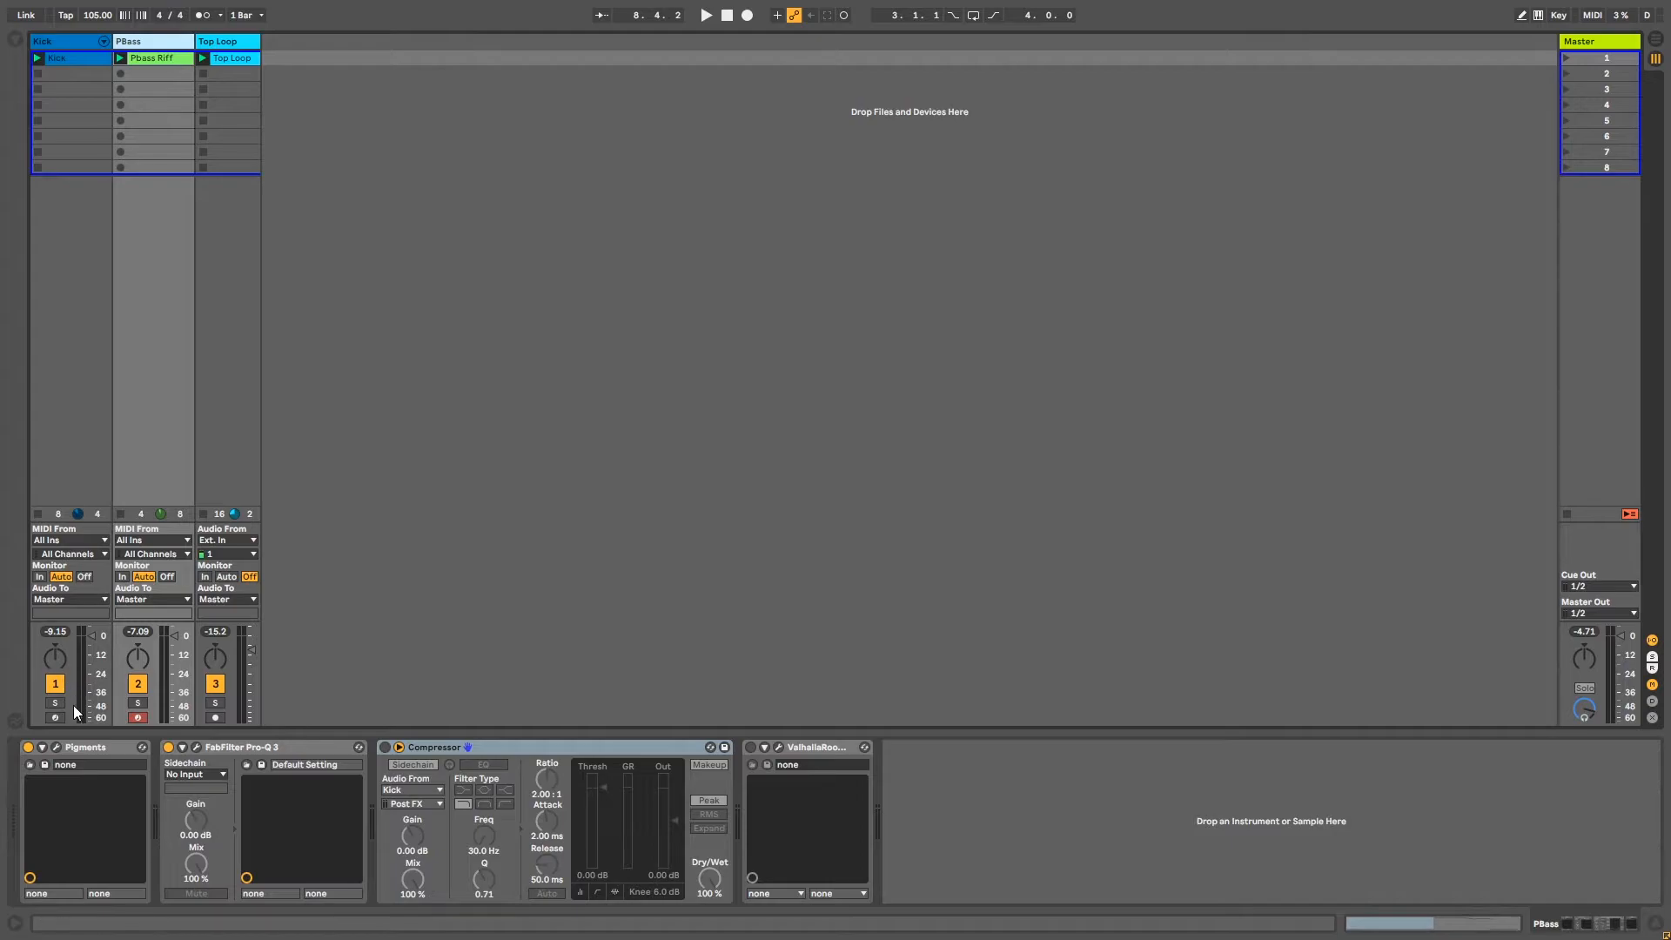
left_click(386, 747)
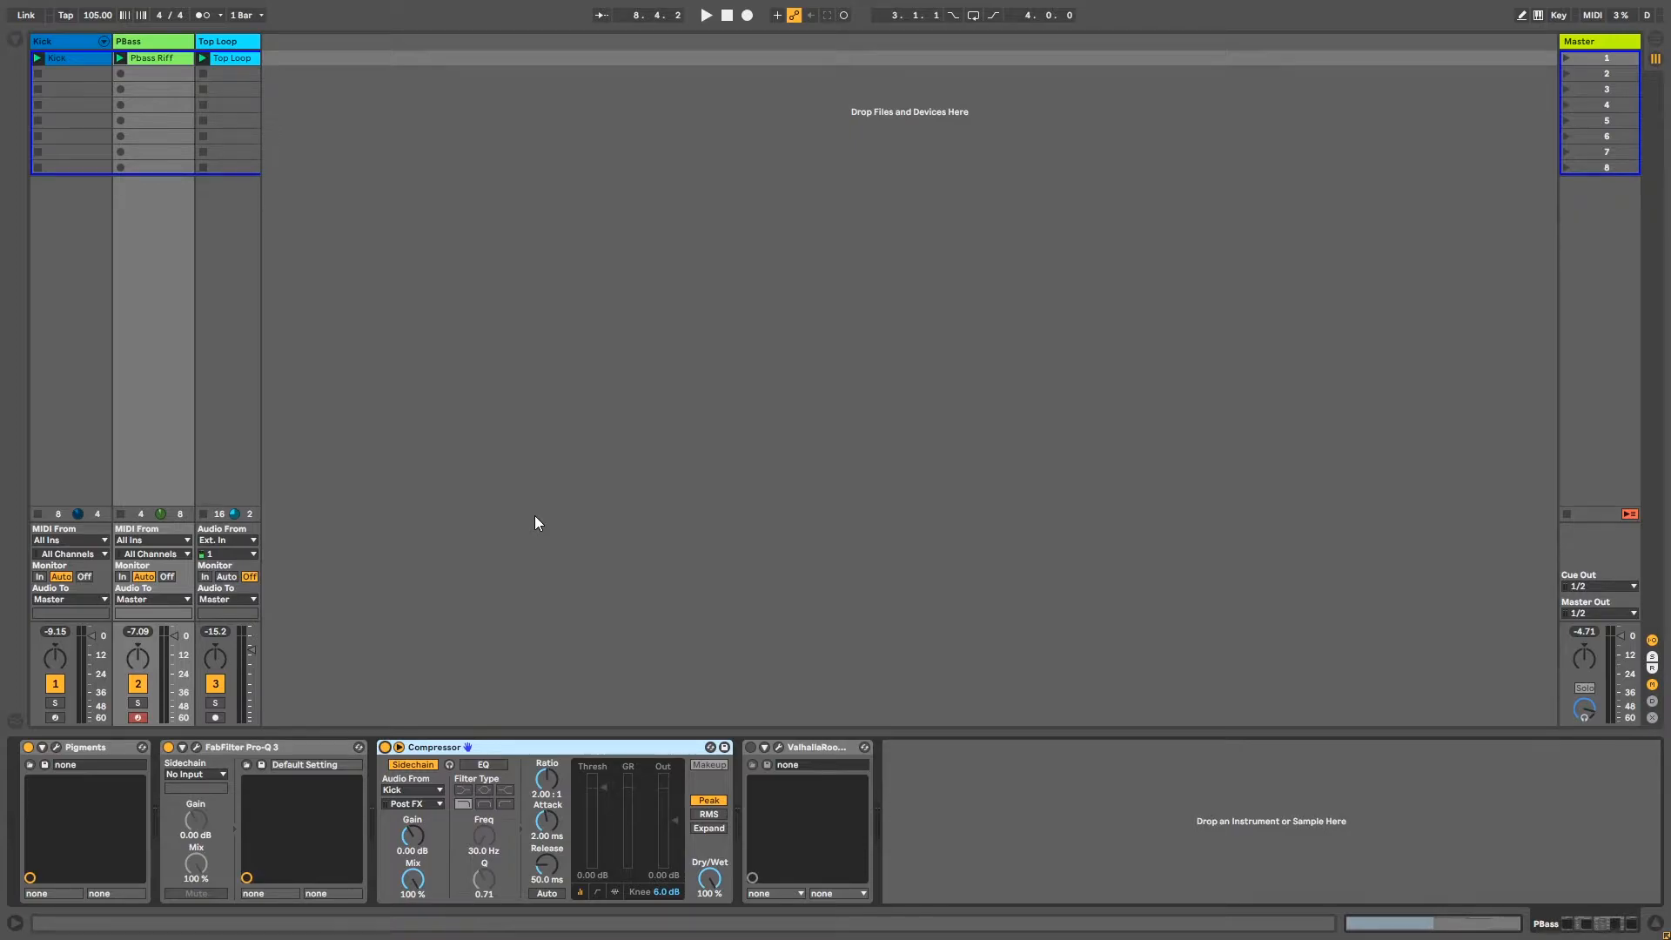
Step: Enable the compressor's sidechain with Kick as its audio source, tapped Post FX
left_click(425, 768)
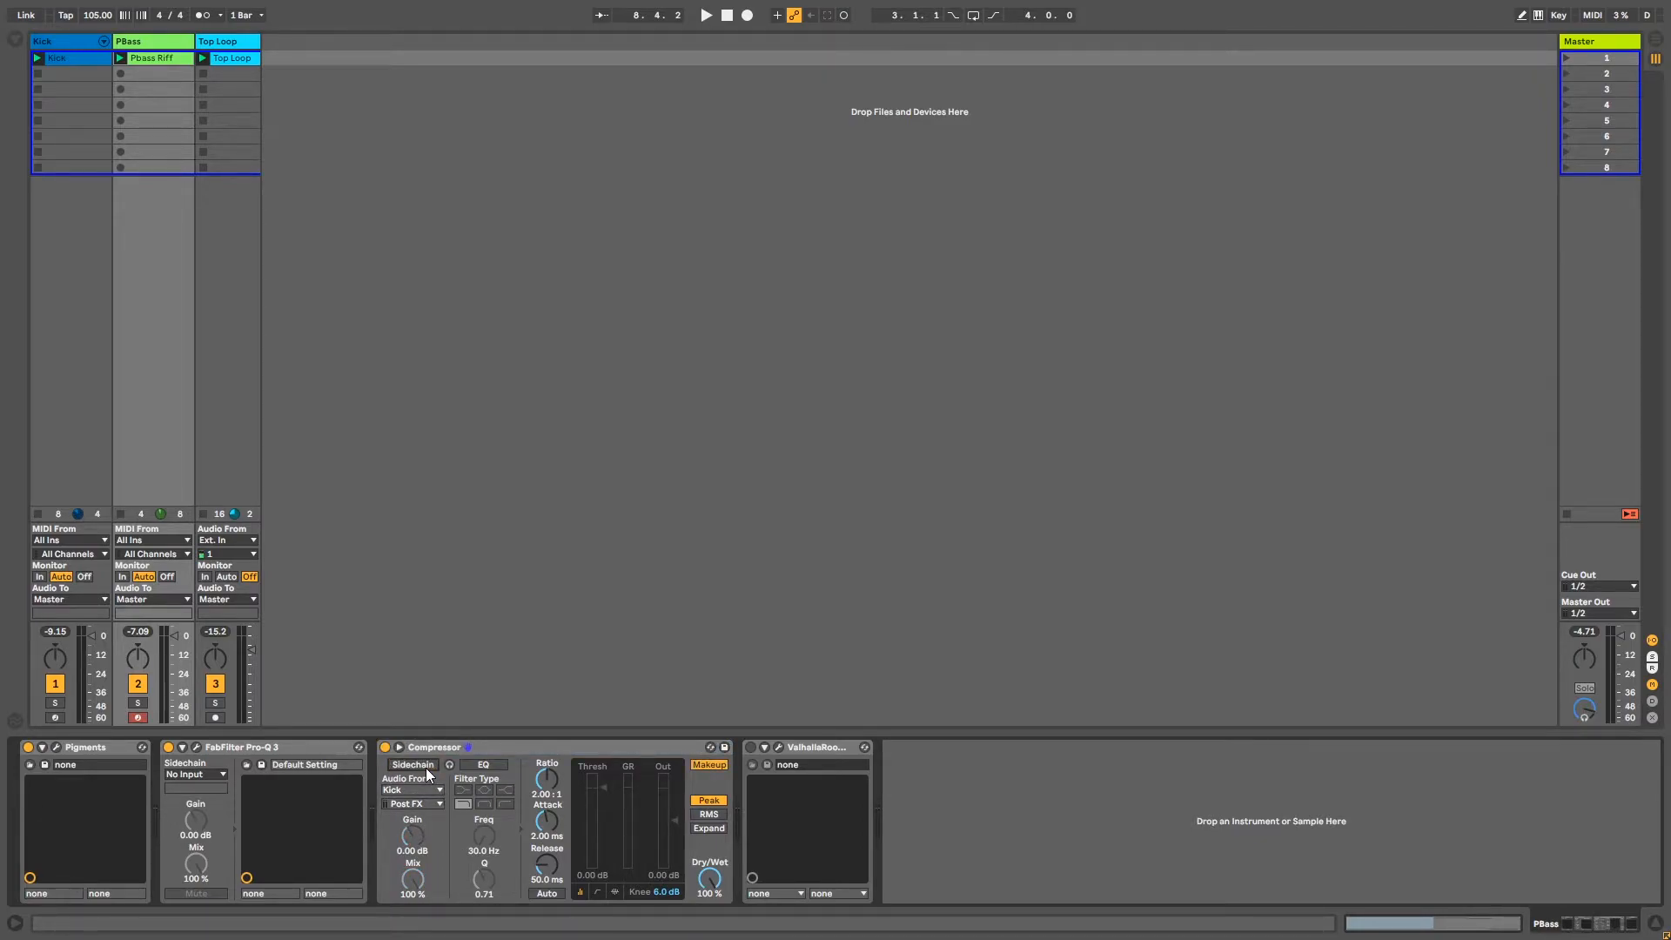
left_click(426, 768)
left_click(420, 791)
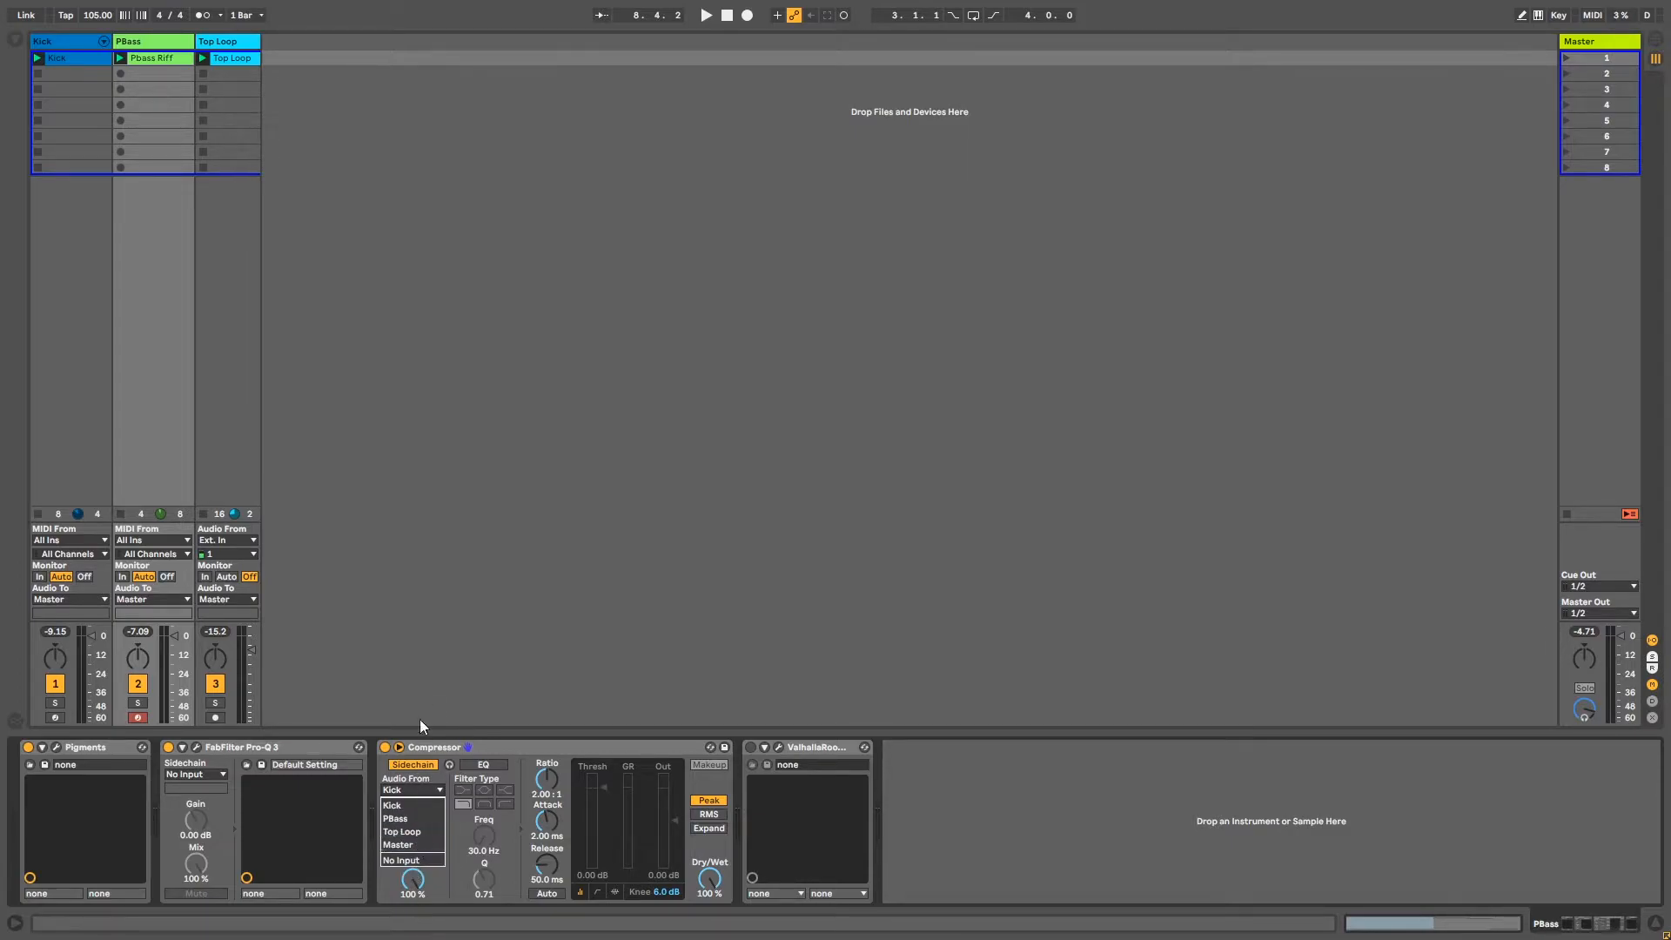
left_click(419, 810)
left_click(417, 791)
left_click(416, 807)
left_click(412, 792)
left_click(430, 806)
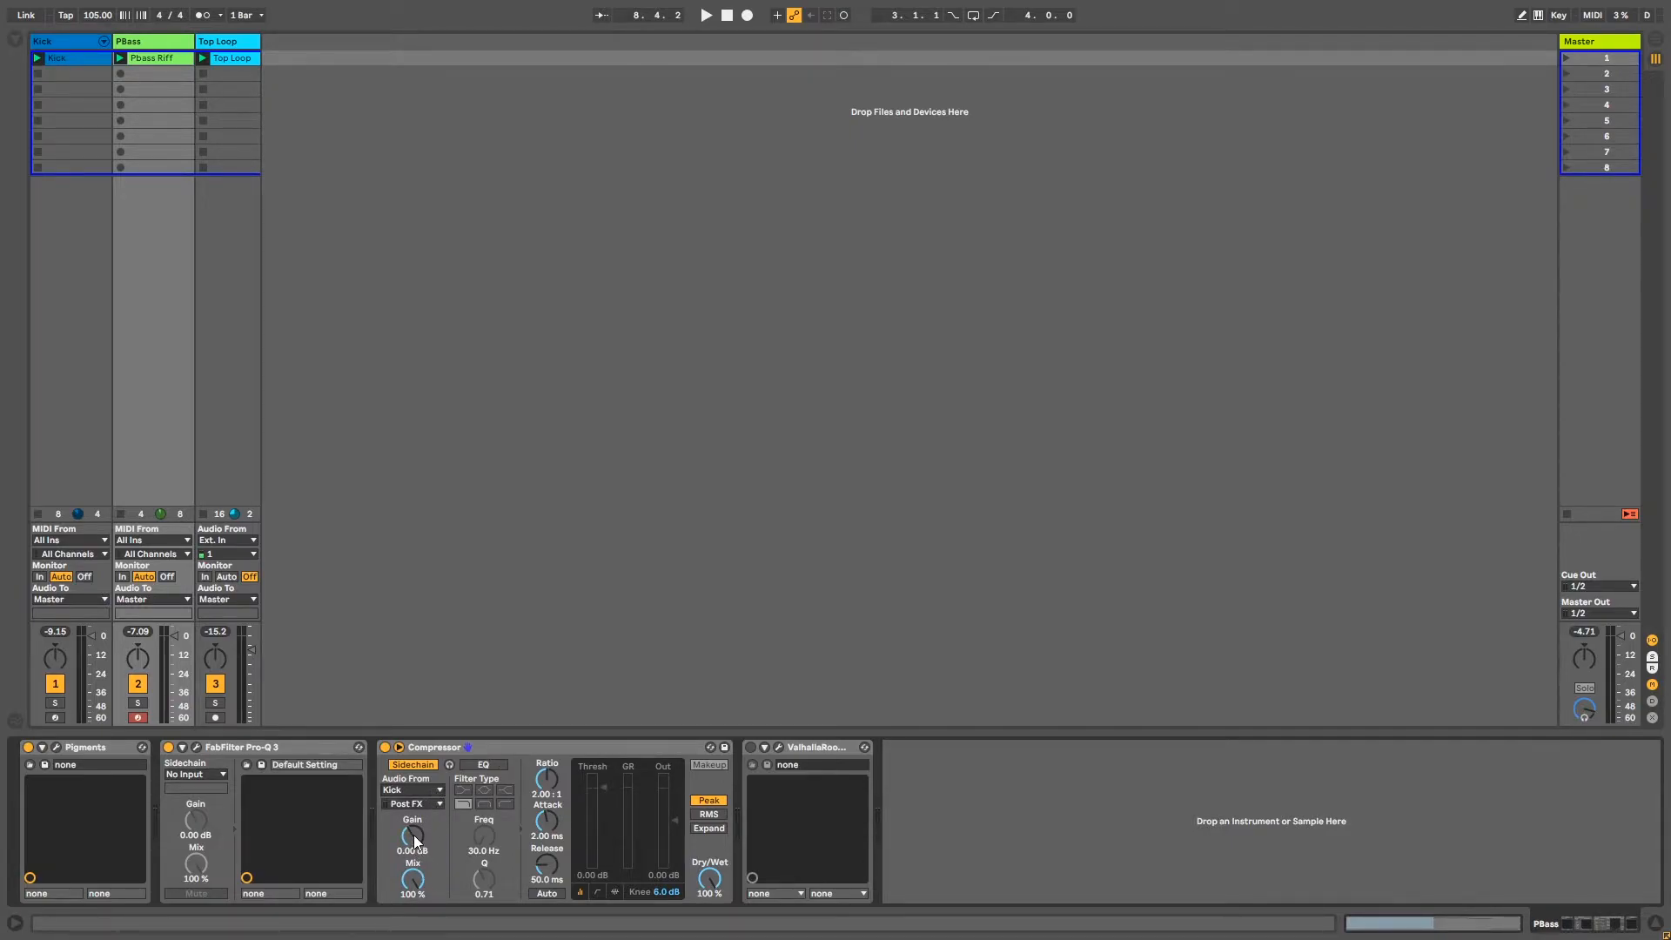
mouse_move(413, 877)
left_mouse_down()
mouse_move(414, 931)
mouse_move(419, 852)
left_mouse_up()
Step: Audition the loop and lower the compressor's threshold to -15.7 dB
key("space")
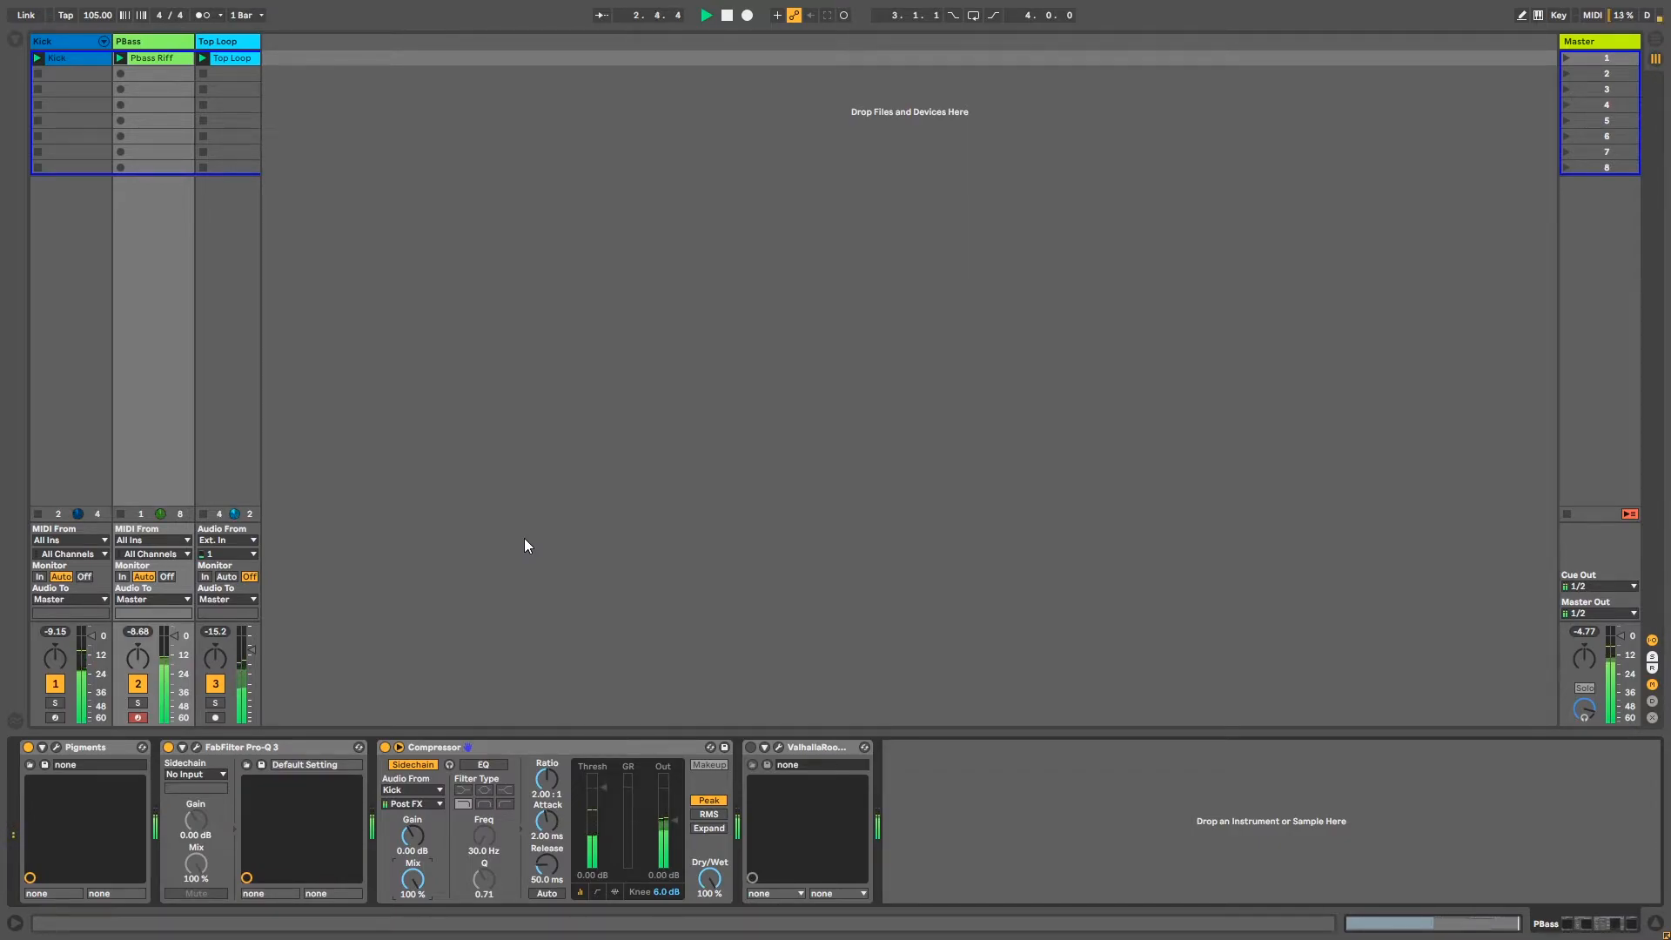
key("space")
left_click_drag(602, 789, 602, 819)
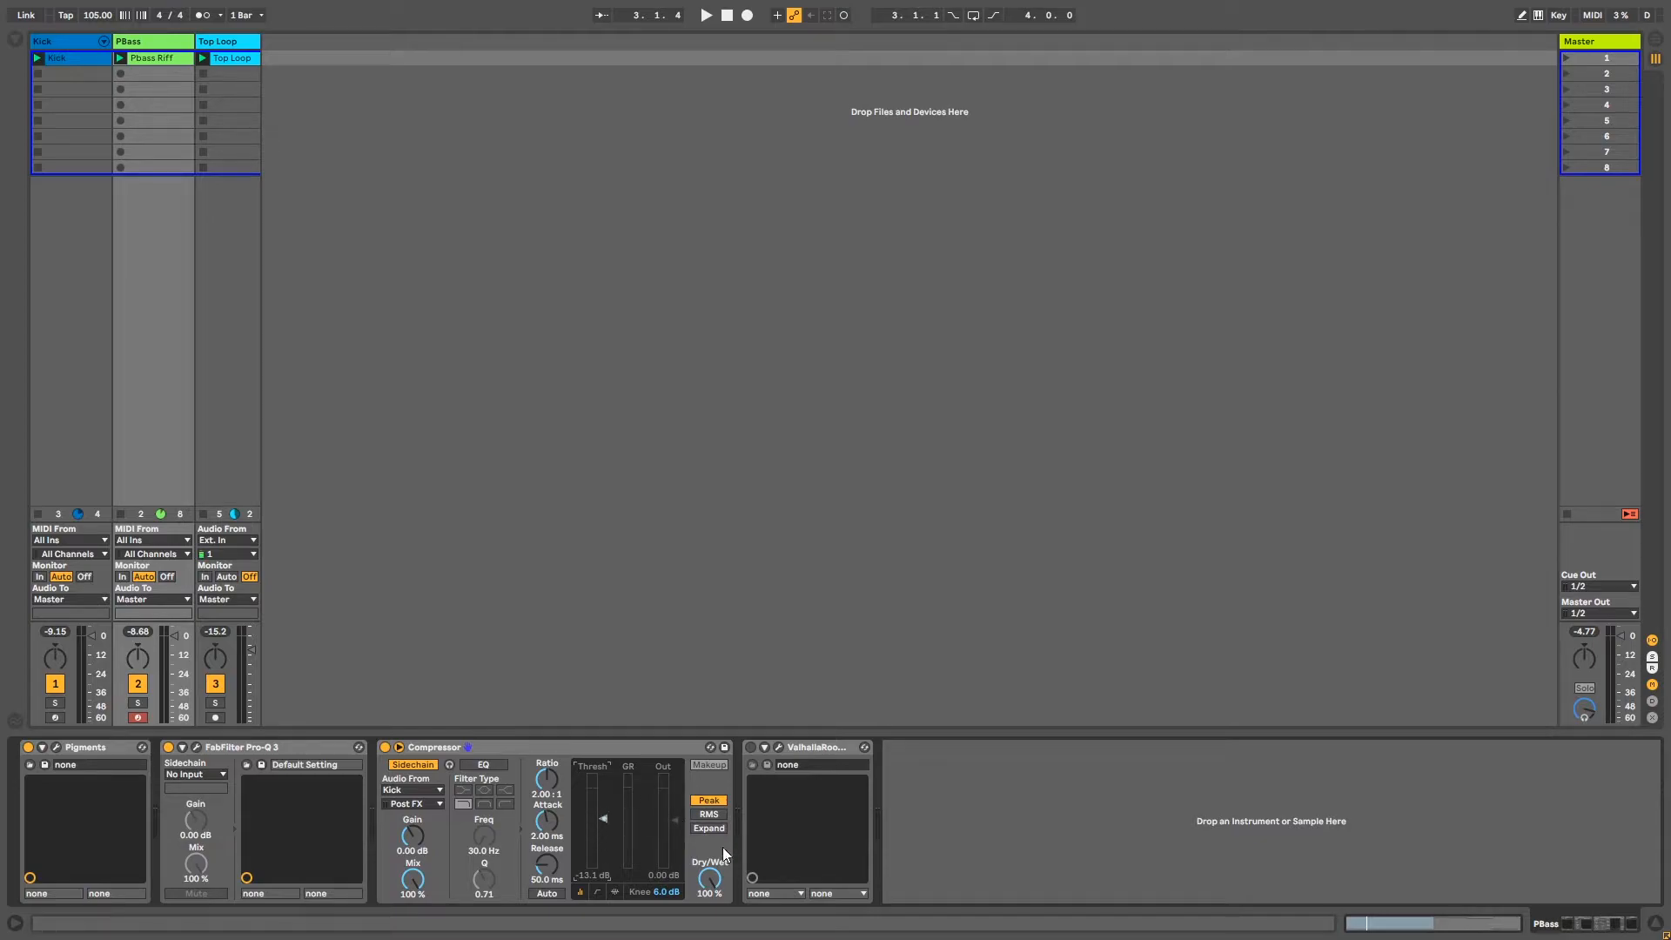
left_click_drag(605, 817, 604, 825)
key("space")
key("space")
key("space")
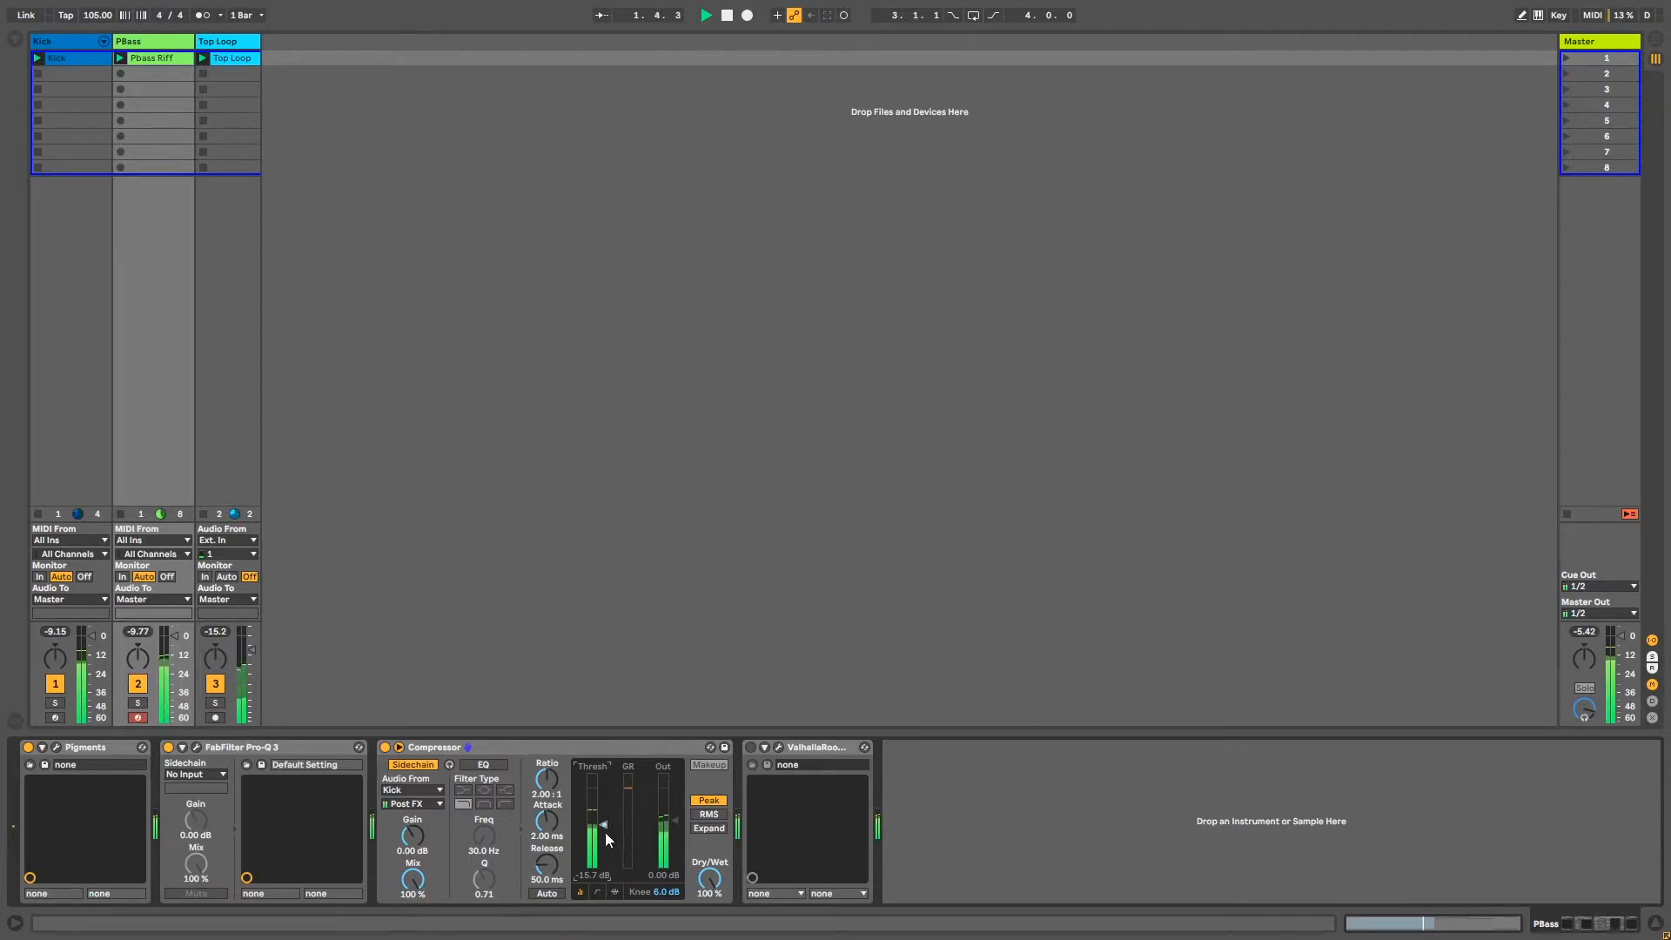
Step: Set the compressor's threshold to -47.0 dB, ratio to 2.80:1, attack to 0.04 ms and release to 121 ms, and audition the loop
left_click_drag(604, 825, 555, 827)
mouse_move(566, 859)
left_mouse_down()
mouse_move(550, 842)
mouse_move(612, 845)
mouse_move(607, 866)
mouse_move(546, 849)
mouse_move(547, 897)
mouse_move(547, 861)
left_mouse_up()
left_click_drag(547, 781, 546, 766)
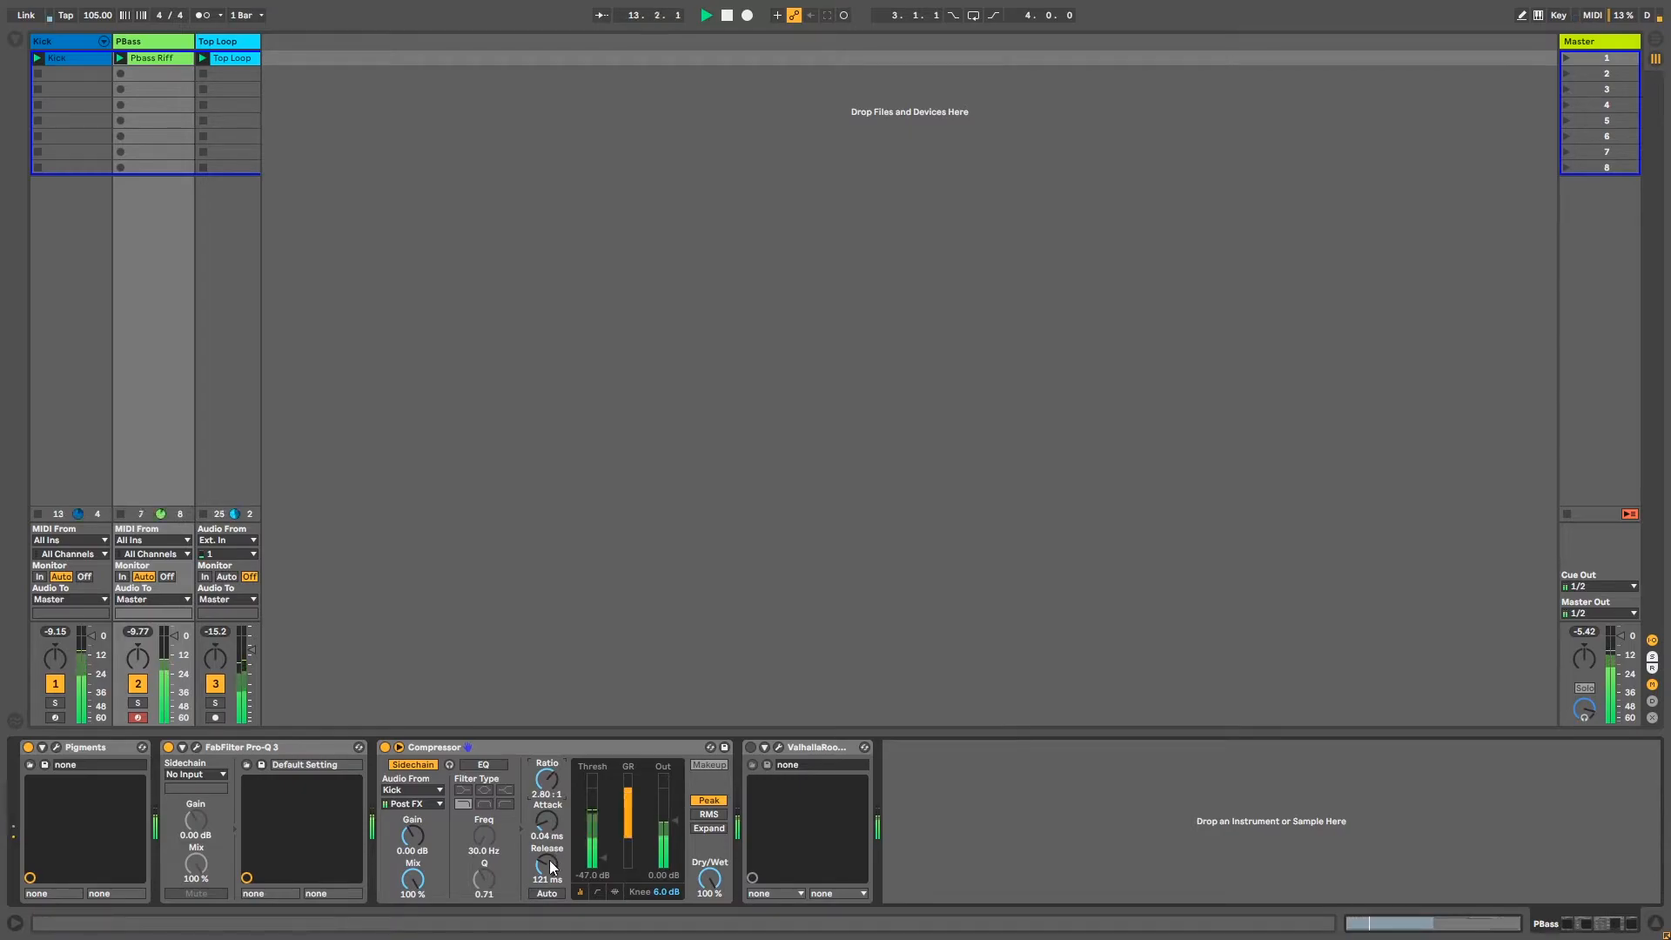
key("space")
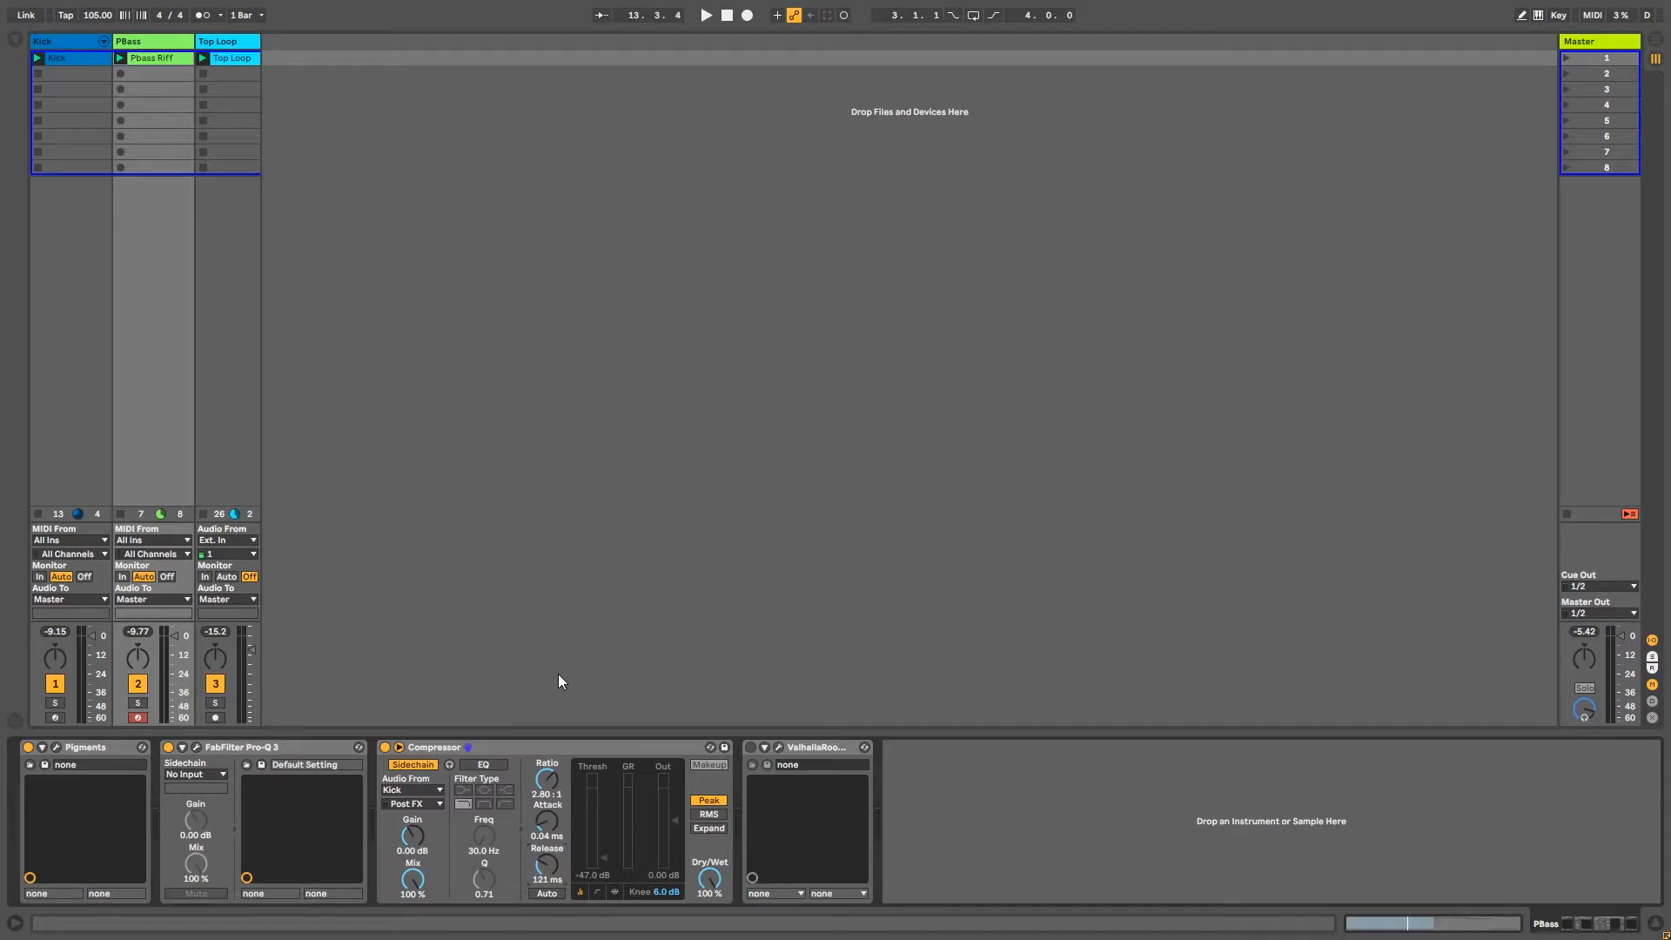
key("space")
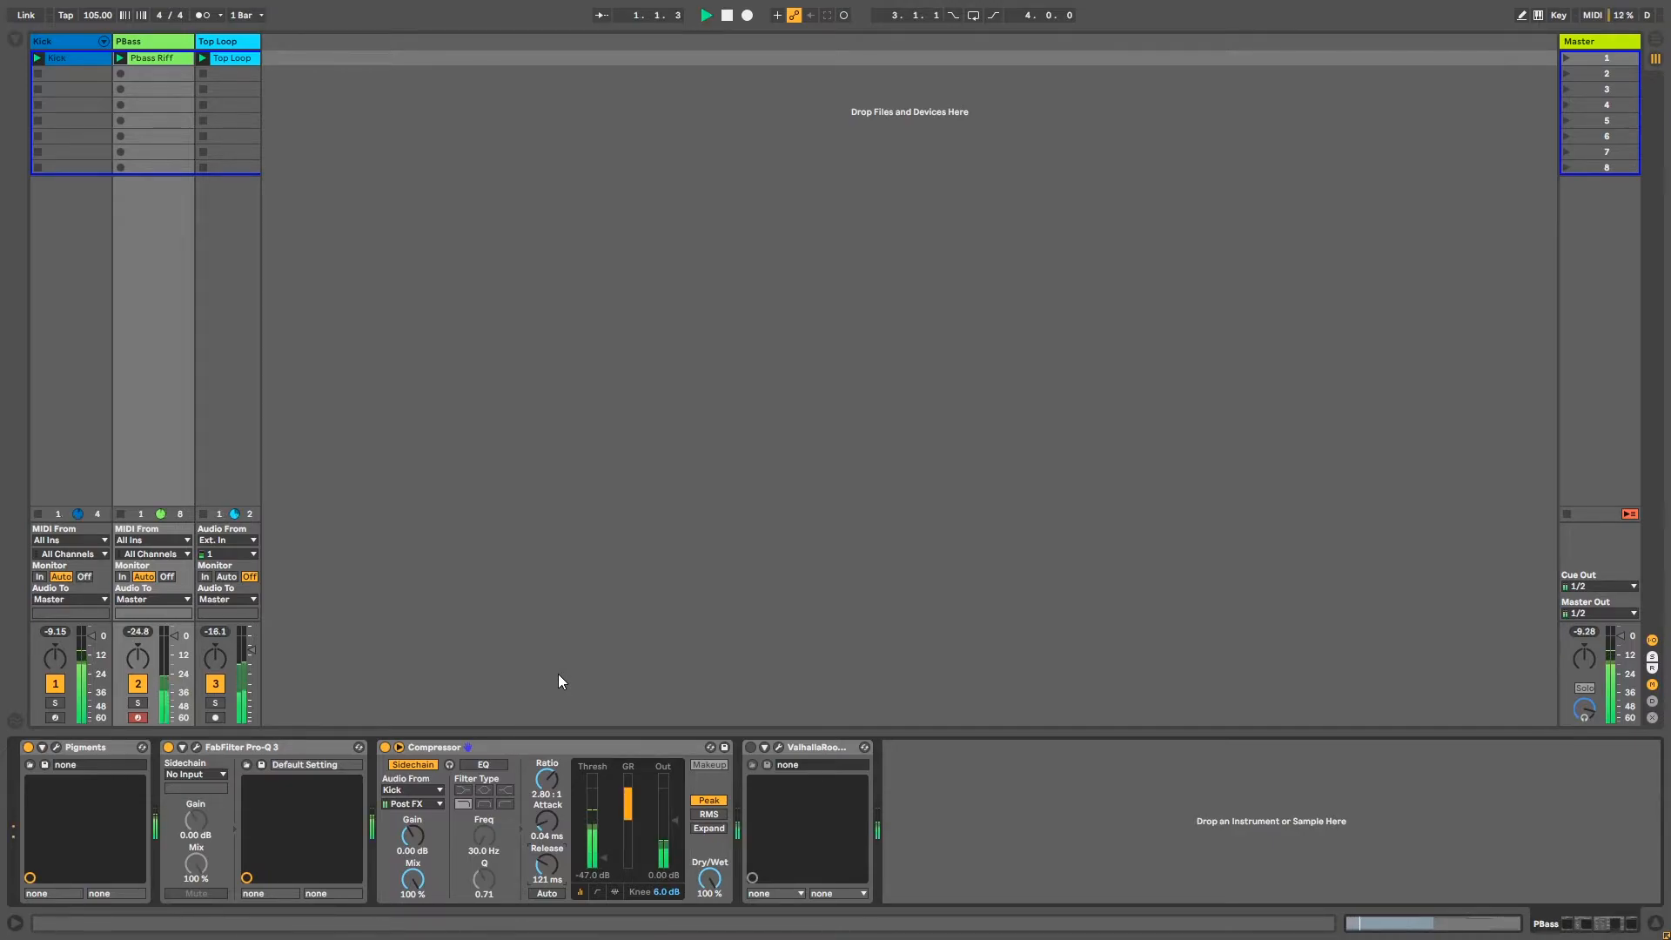
key("space")
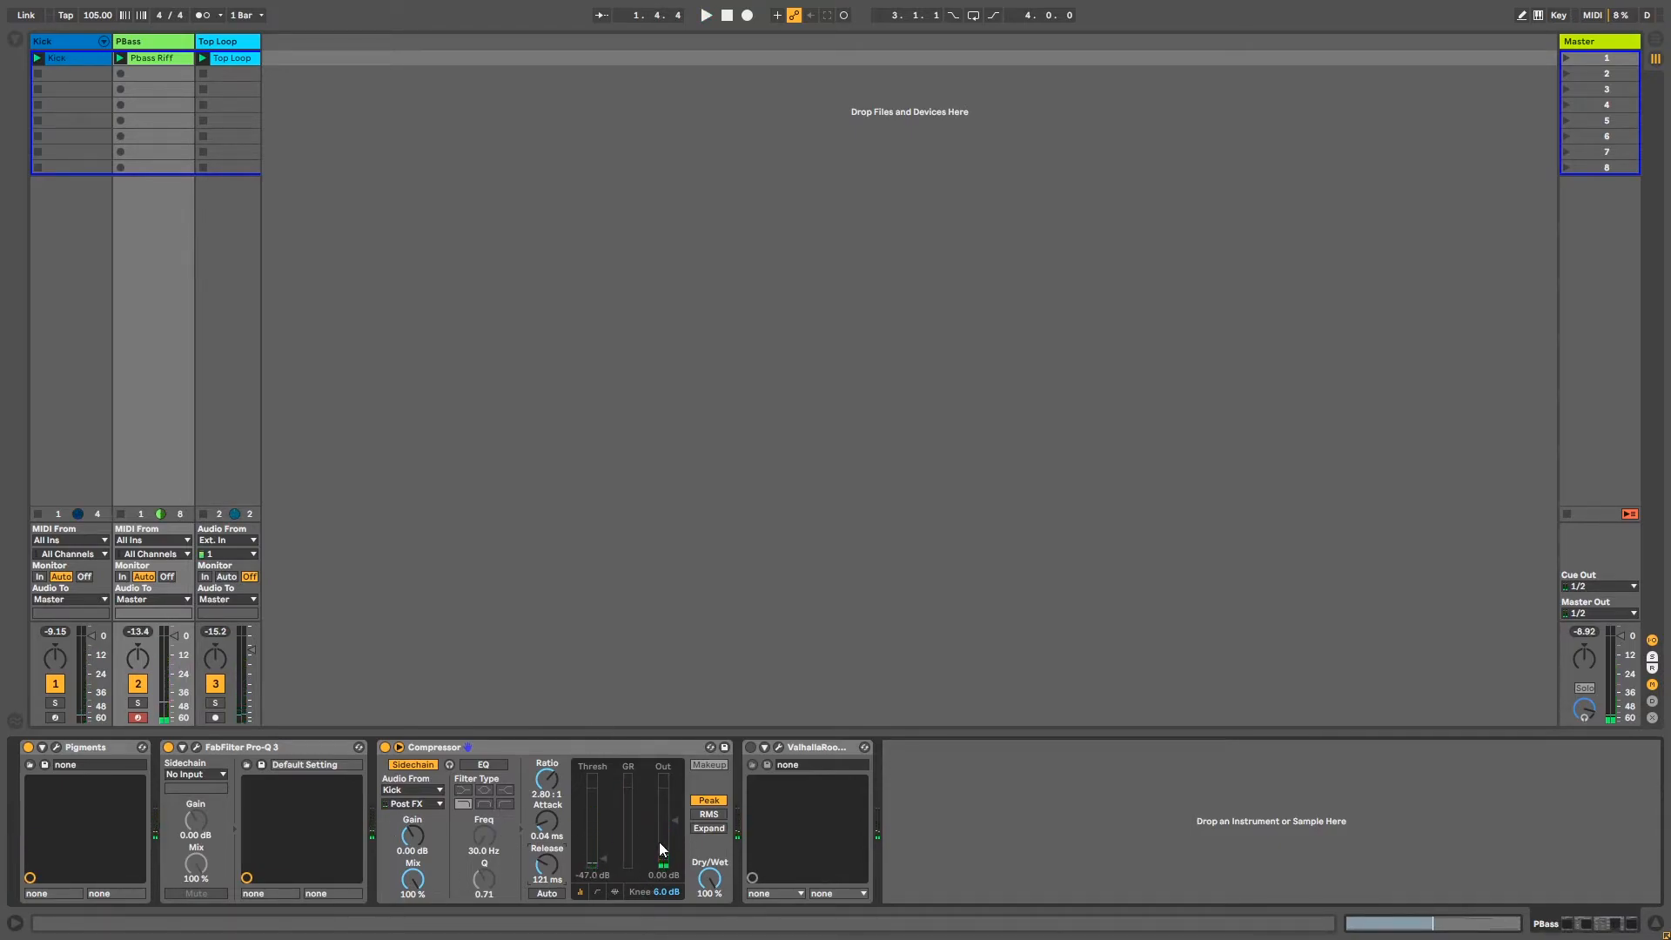
Step: Set the compressor's attack to 34.0 ms and release to 194 ms while auditioning the loop
left_click(603, 890)
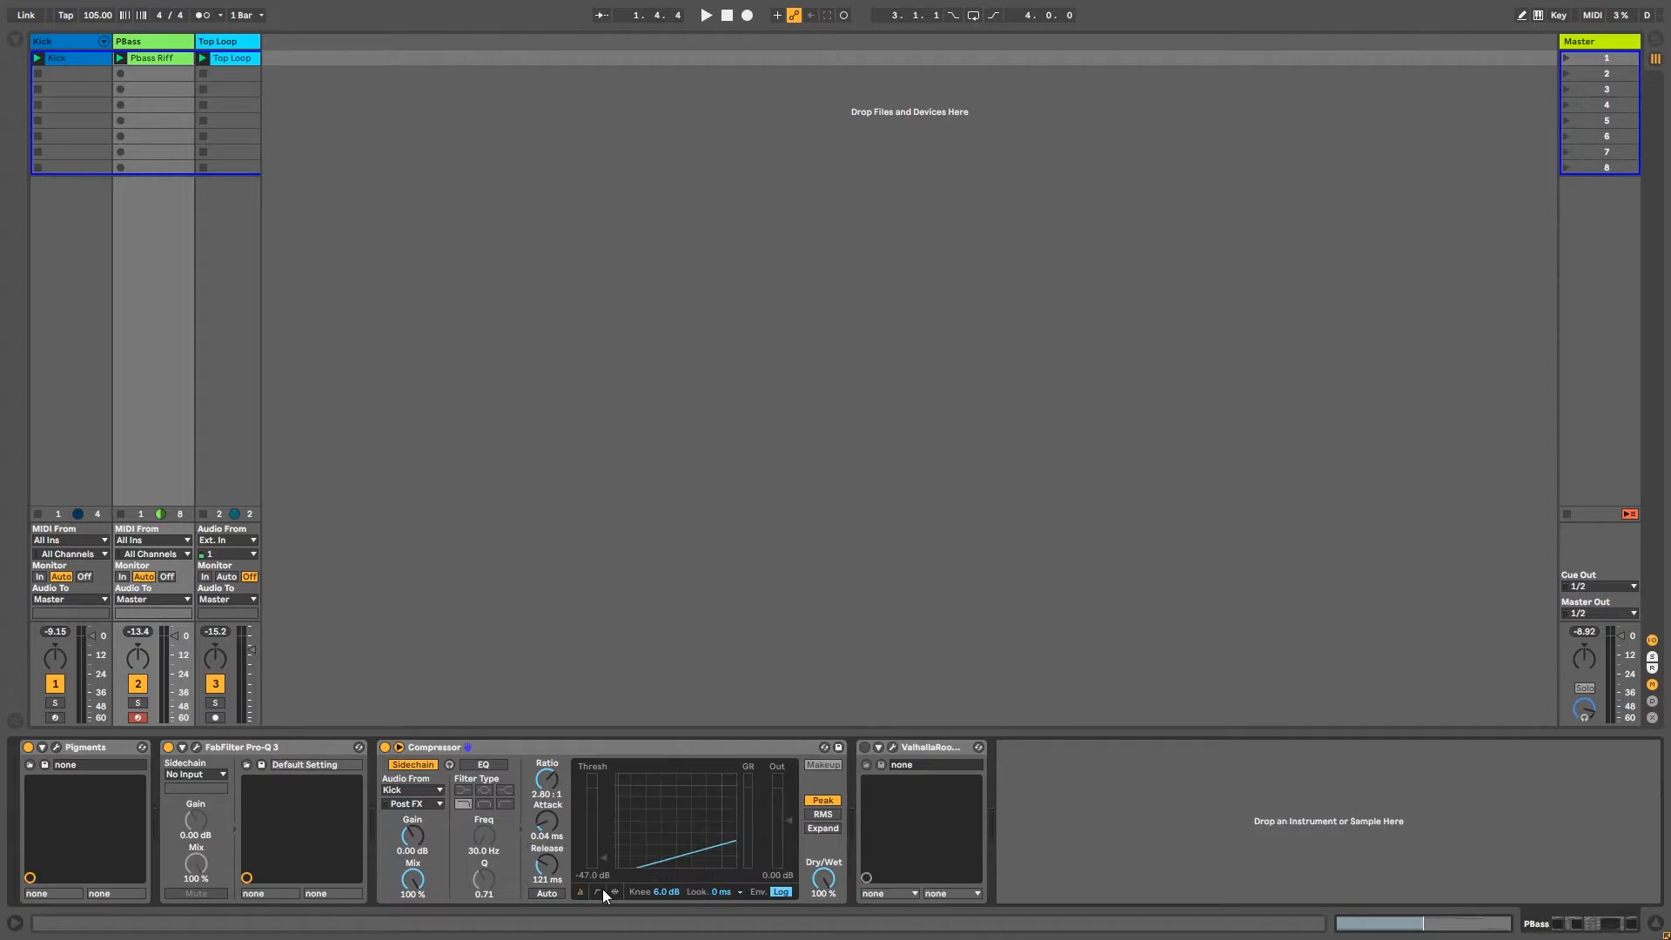
left_click(581, 891)
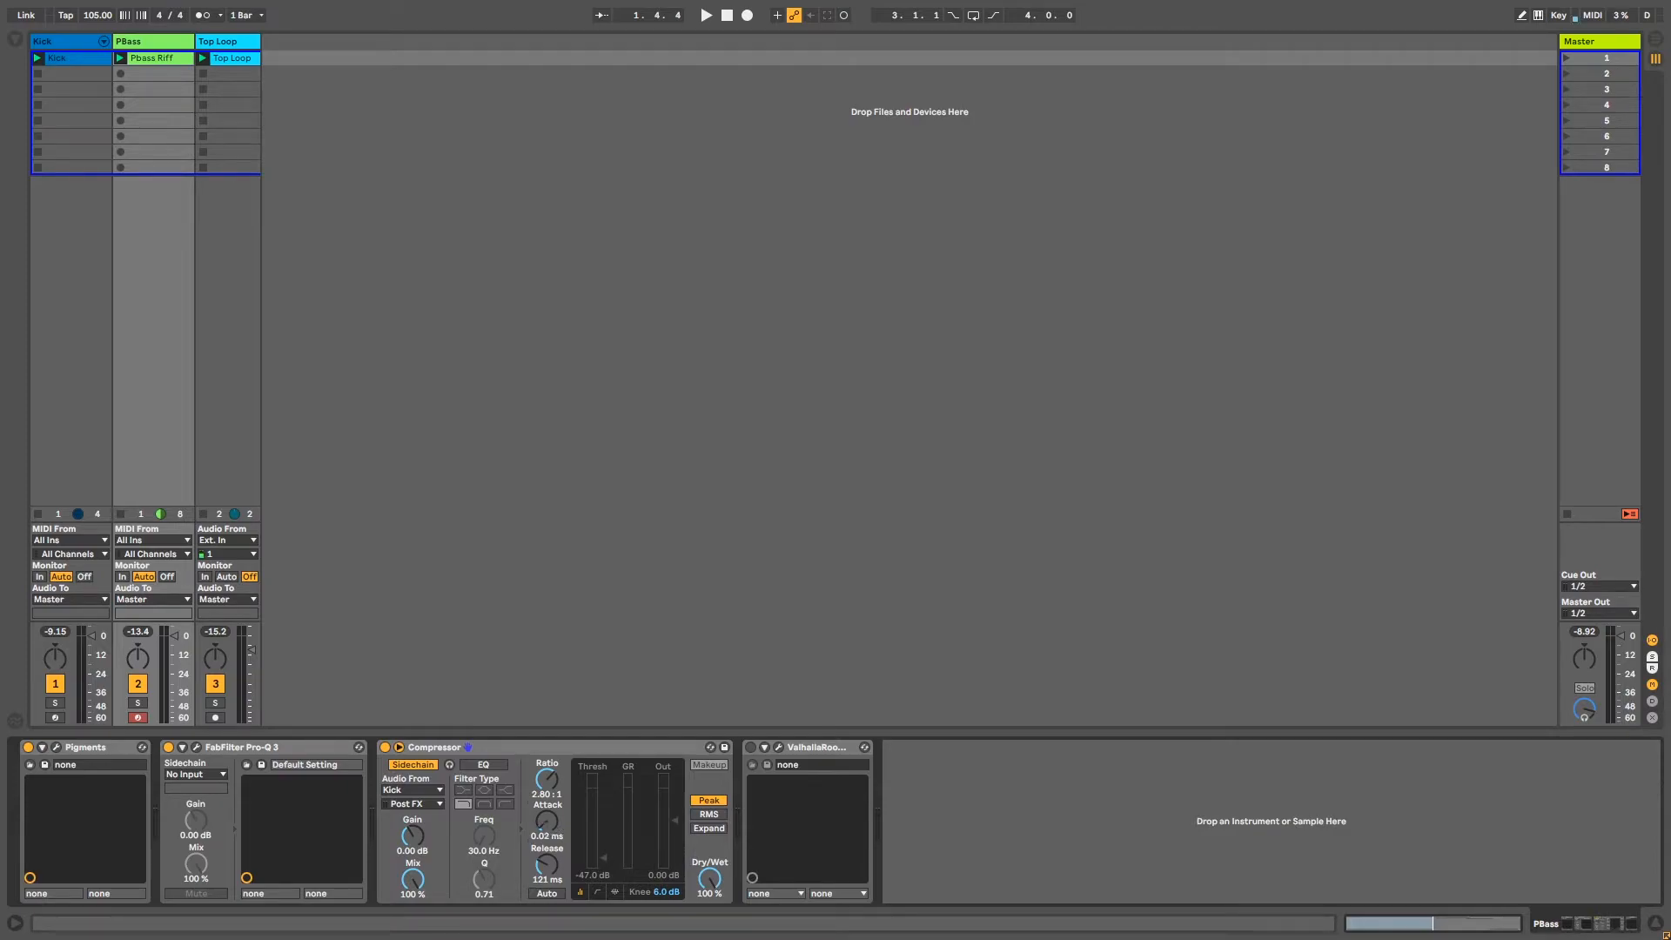
key("space")
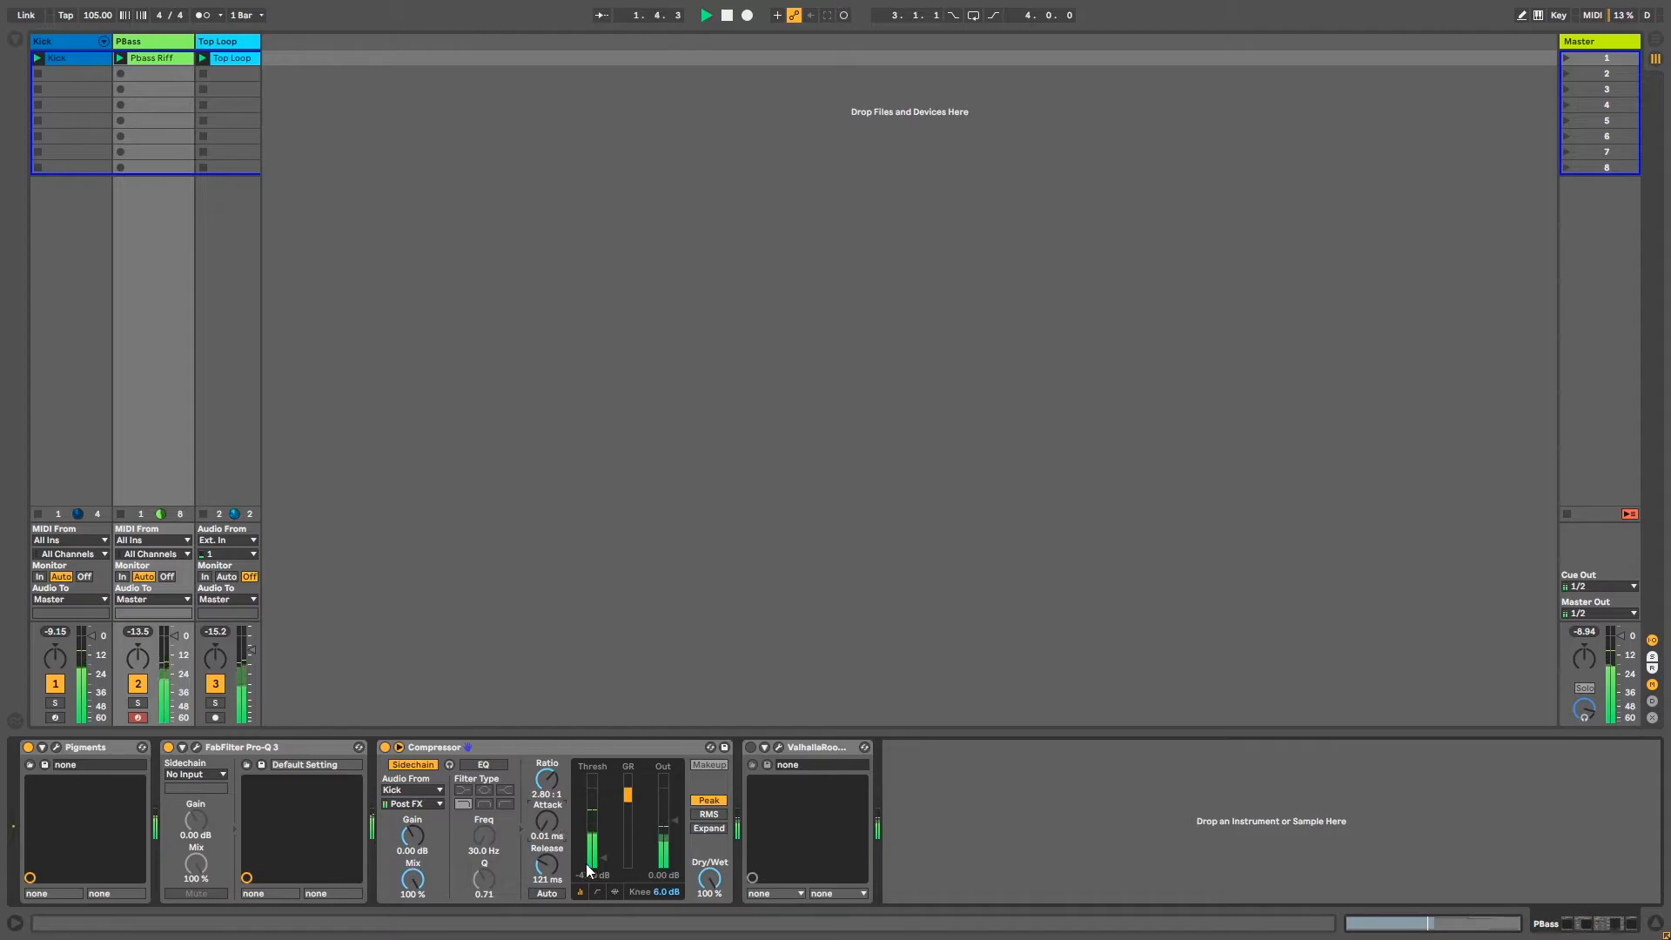
left_click_drag(548, 829, 549, 754)
key("space")
left_click_drag(553, 865, 551, 859)
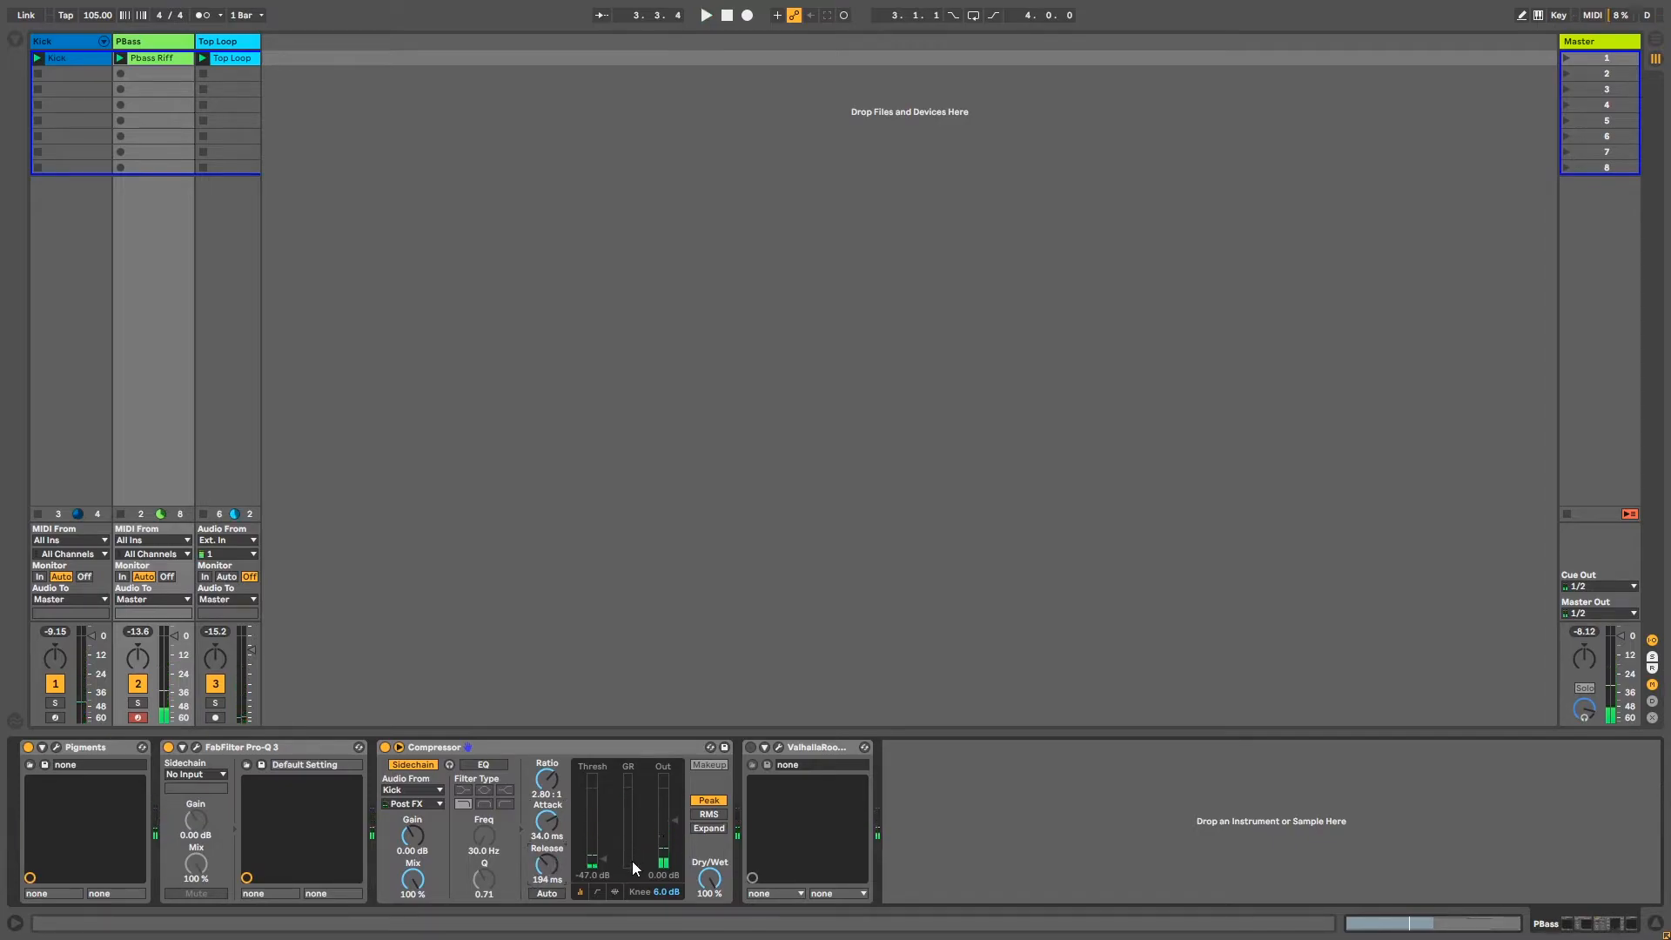
Step: Audition the loop with a 1.12 s release and bring the compressor's release down to 174 ms
mouse_move(547, 865)
left_mouse_down()
mouse_move(547, 883)
mouse_move(547, 849)
left_mouse_up()
key("space")
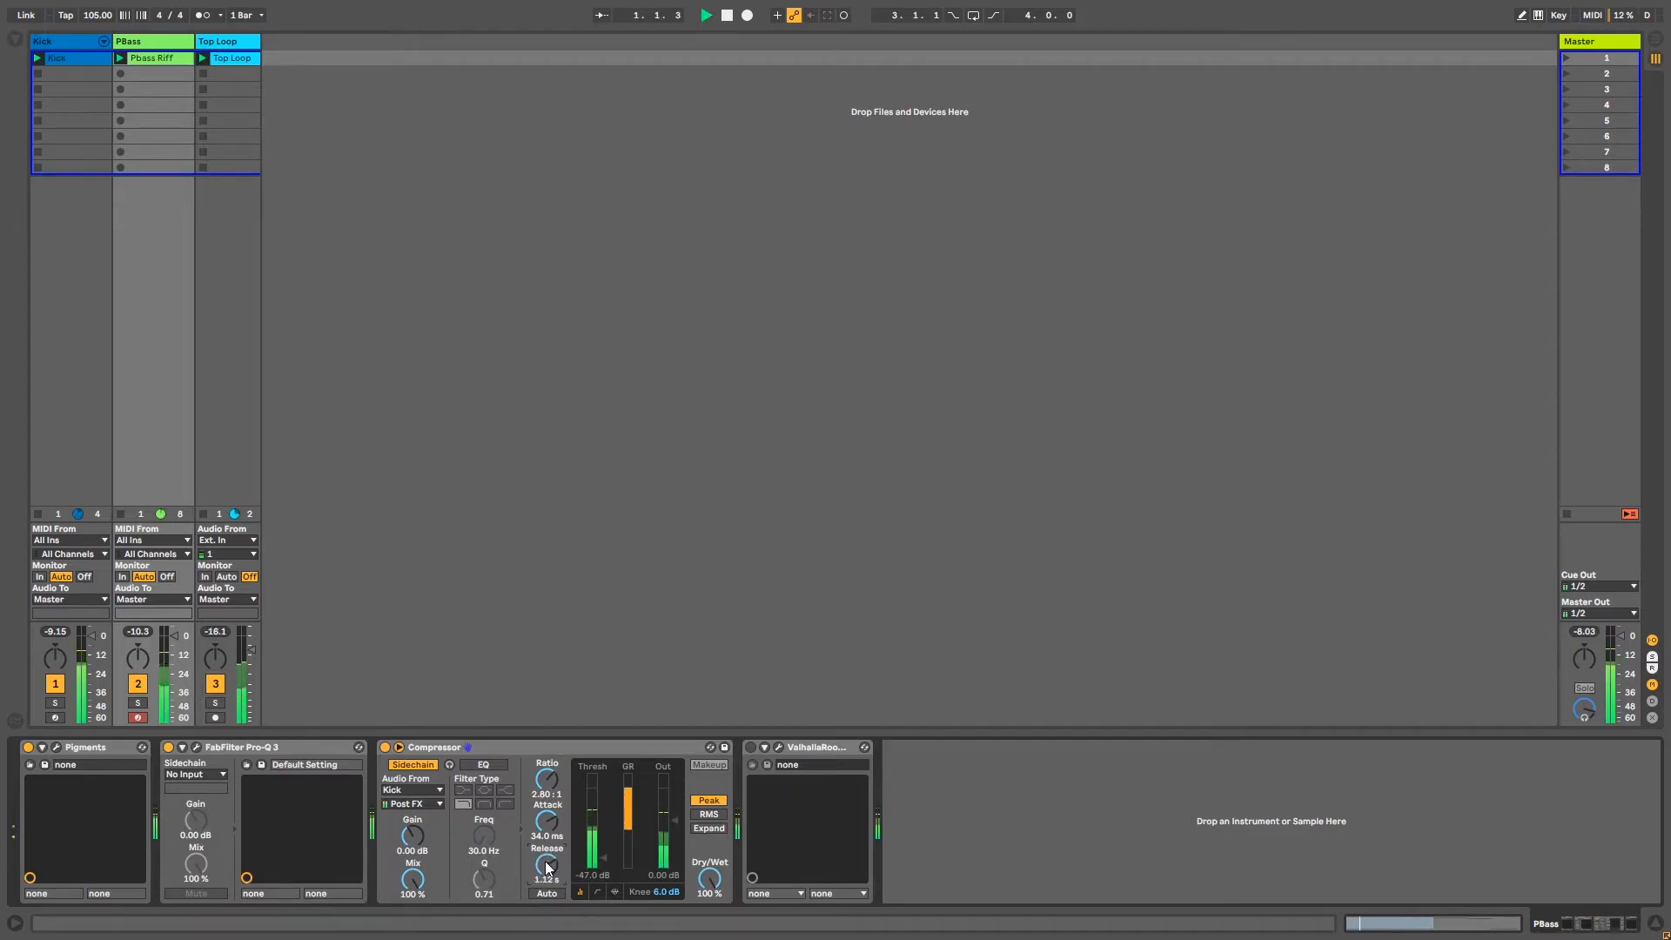
left_click_drag(547, 864, 549, 879)
key("space")
left_click_drag(549, 868, 549, 870)
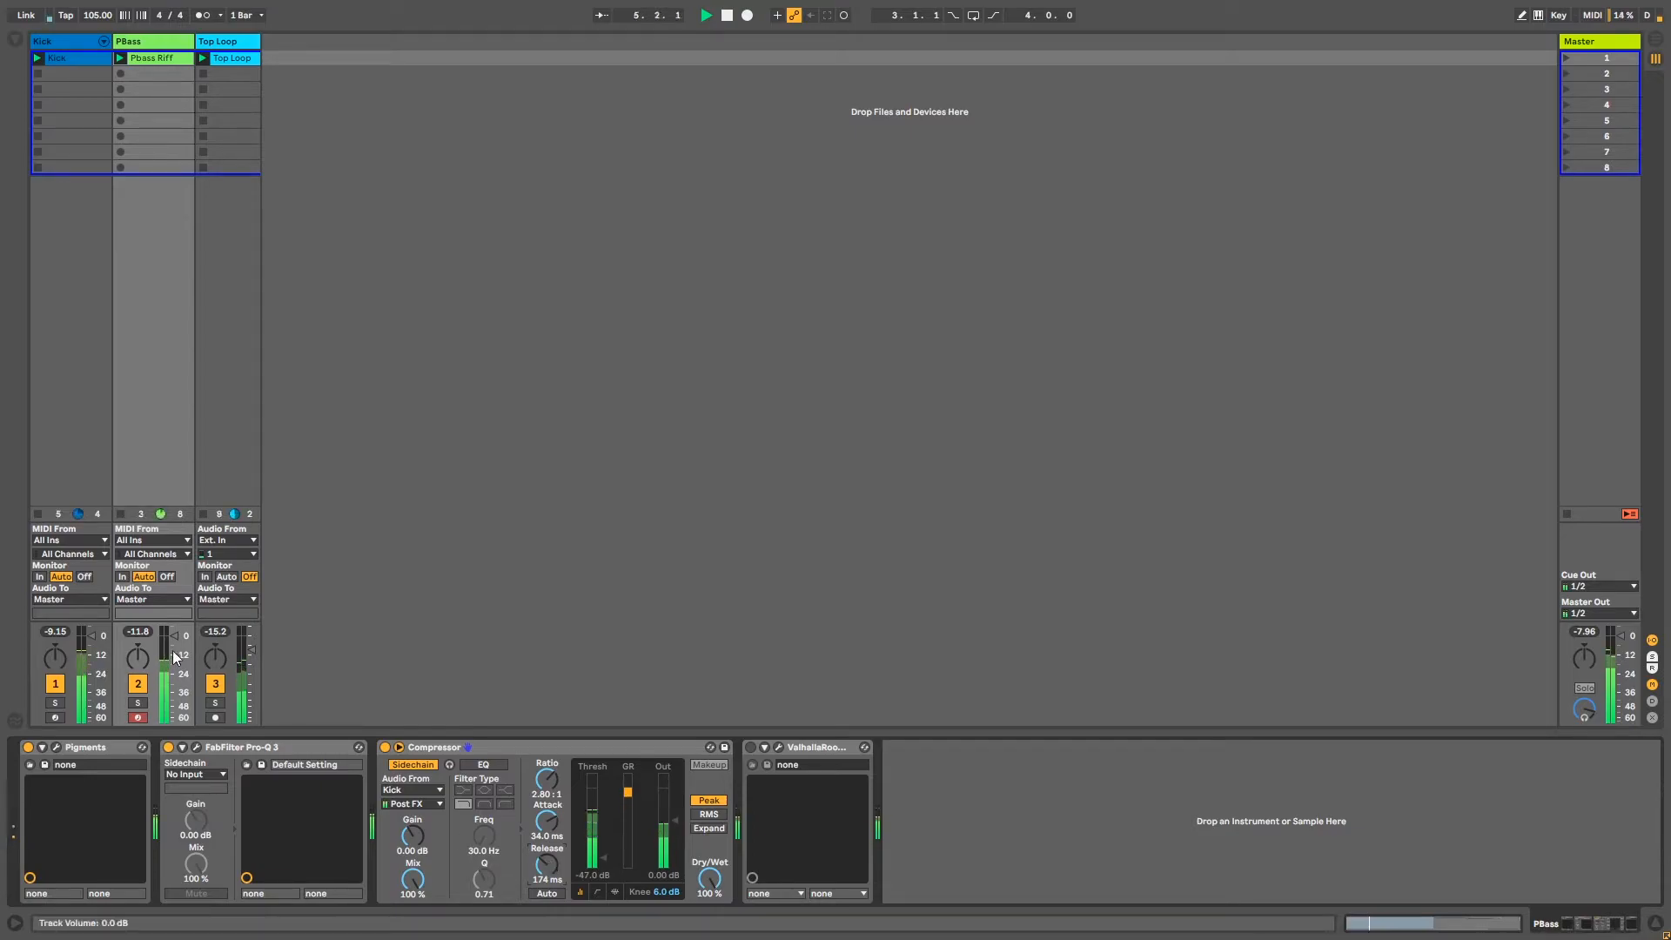
Step: Raise the Top Loop track's volume to -7.0 dB, and set the compressor's attack to 1.27 ms and release to 194 ms
left_click_drag(254, 650, 251, 647)
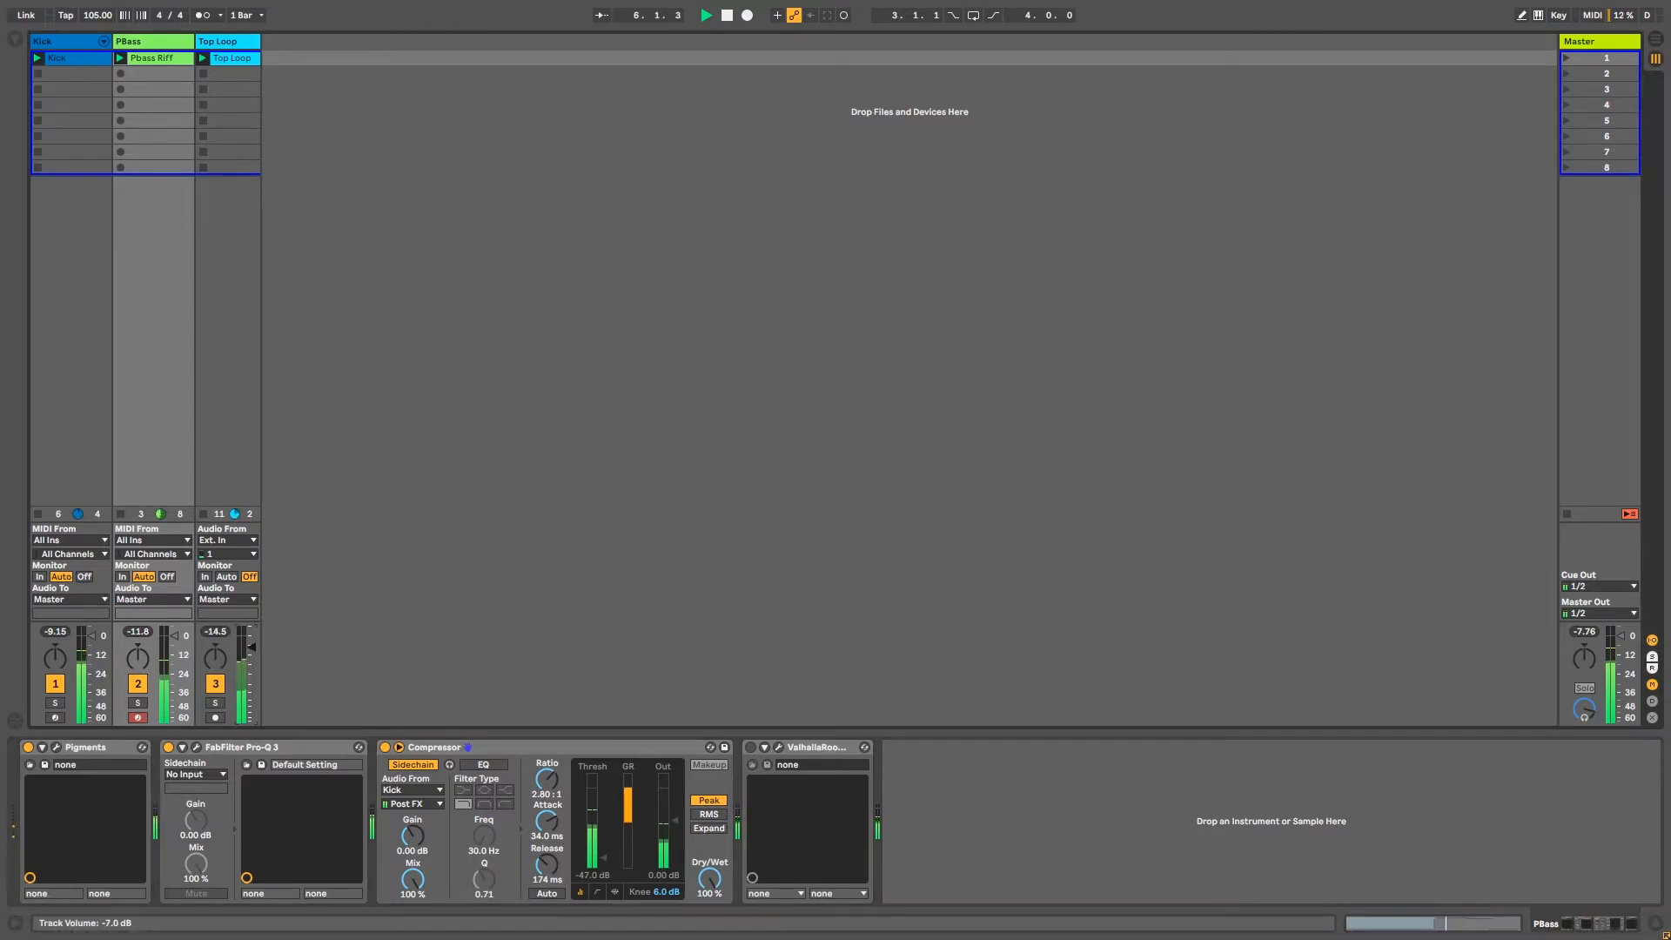
mouse_move(552, 862)
left_mouse_down()
mouse_move(552, 837)
mouse_move(552, 880)
left_mouse_up()
left_click_drag(546, 821, 546, 818)
key("space")
Step: Set the compressor's knee to 0.0 dB and display its transfer curve while the loop plays
left_click_drag(667, 891, 662, 939)
key("space")
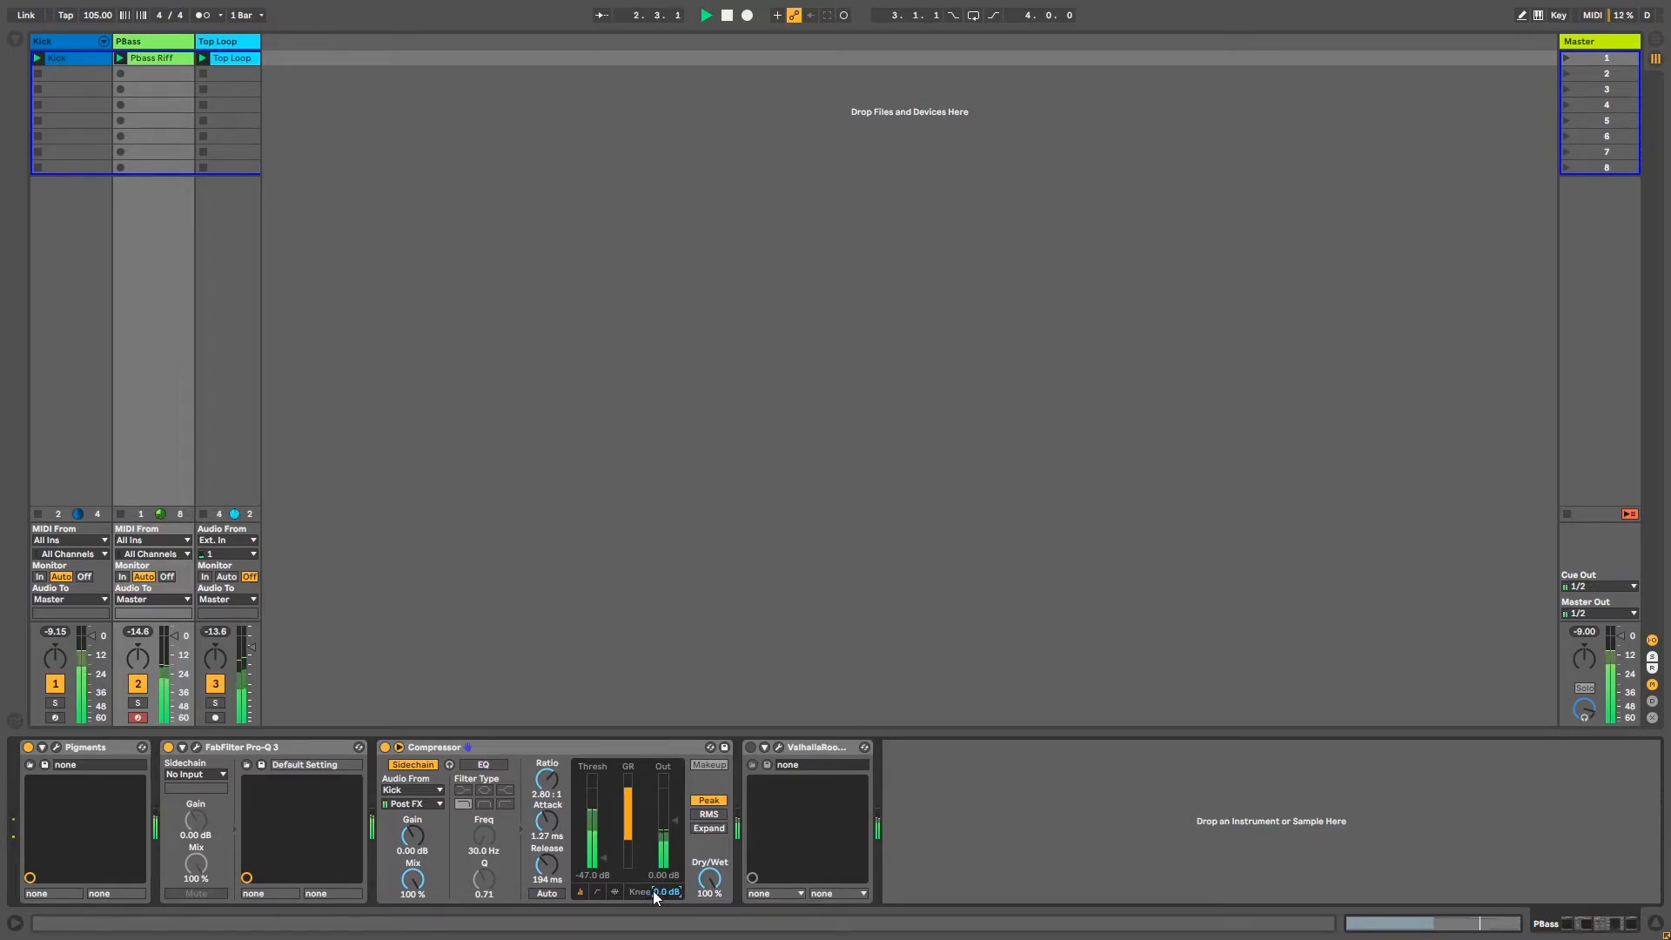
left_click(599, 894)
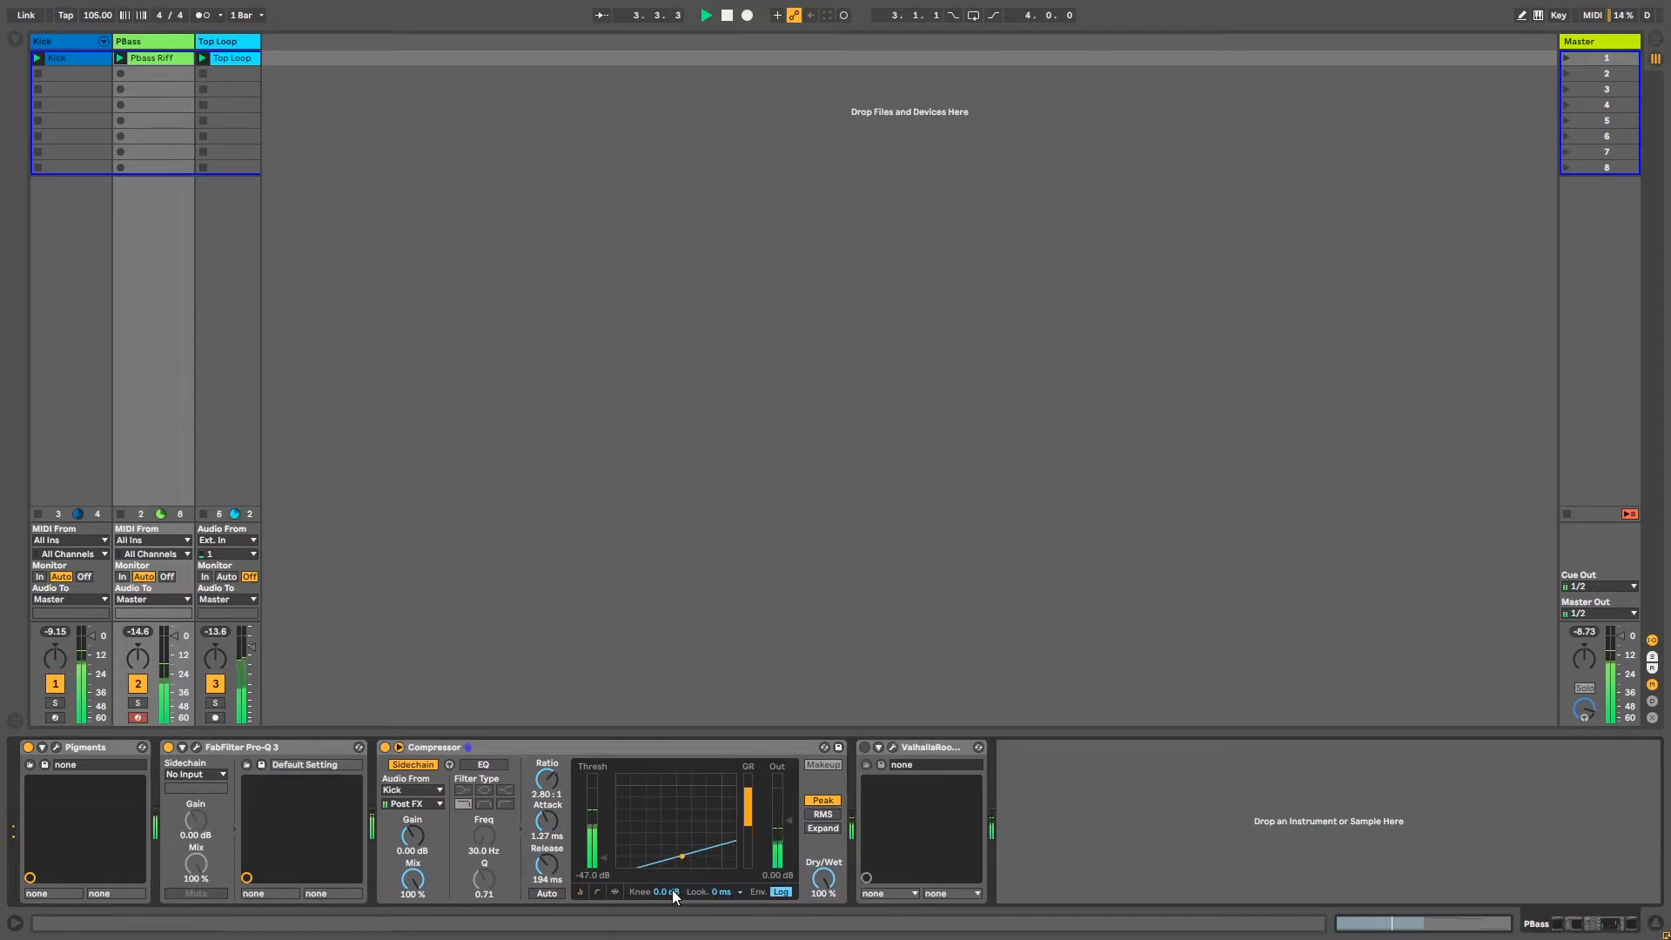
Step: Set the compressor's knee to 11 dB, threshold to -26.3 dB and envelope mode to Lin
left_click_drag(674, 890, 674, 862)
left_click(604, 858)
mouse_move(604, 859)
left_mouse_down()
mouse_move(604, 839)
mouse_move(613, 874)
mouse_move(608, 843)
left_mouse_up()
mouse_move(661, 893)
left_mouse_down()
mouse_move(662, 936)
mouse_move(662, 892)
left_mouse_up()
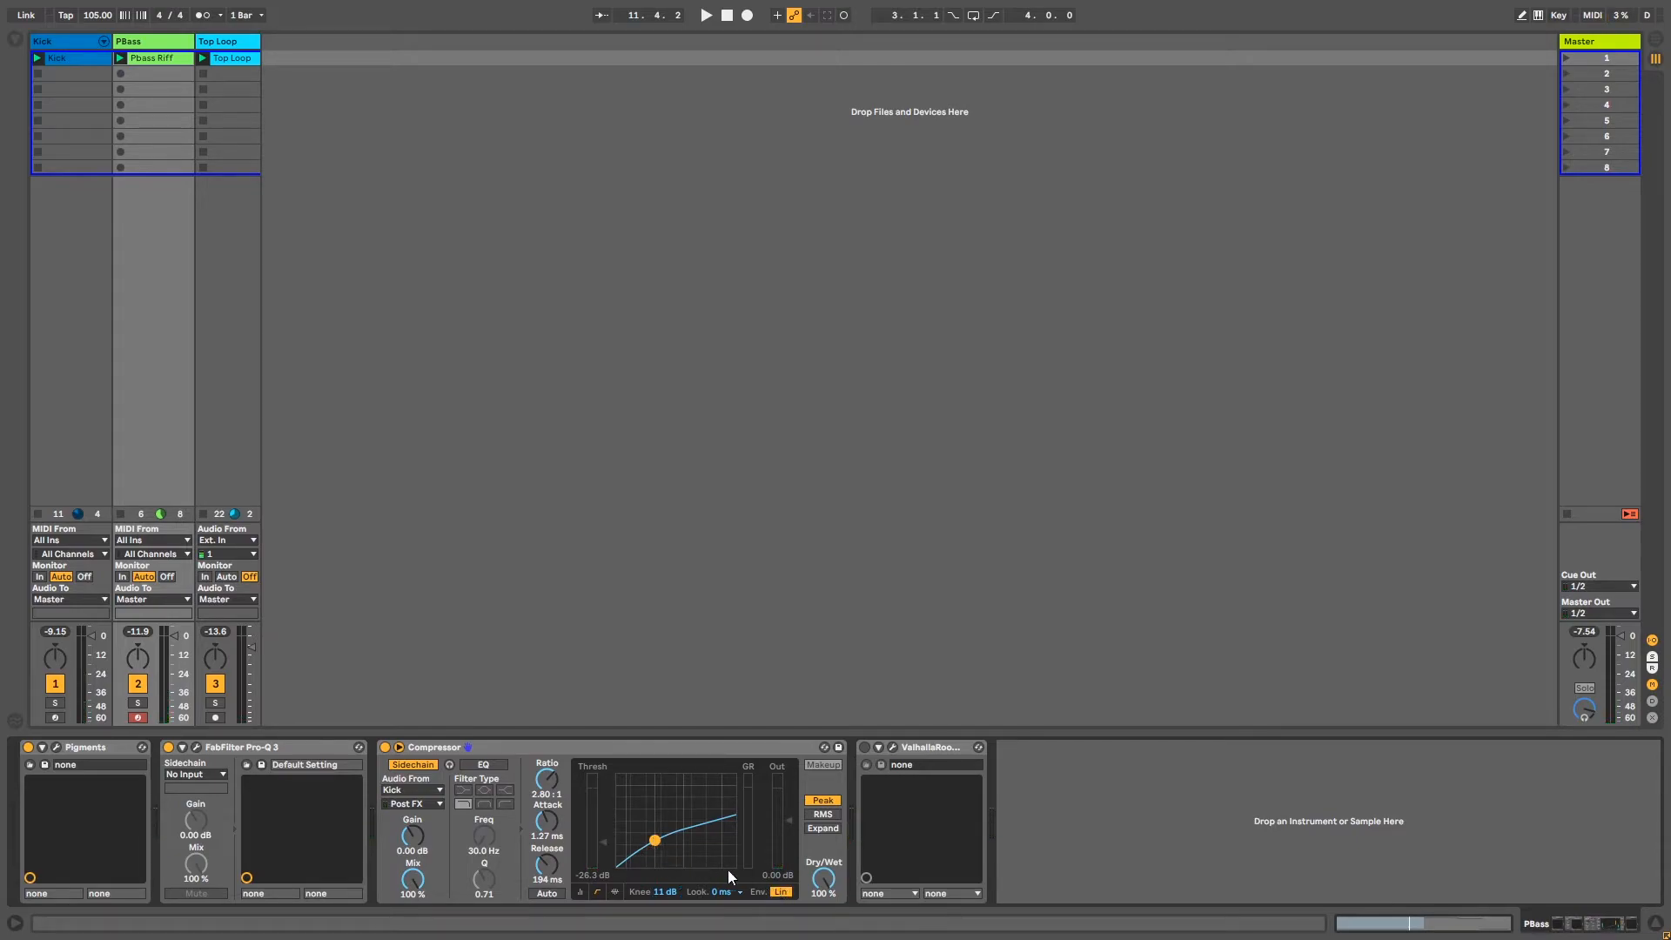
Step: While the loop plays, set the compressor's threshold to -35.3 dB, release to 113 ms and envelope mode to Log
key("space")
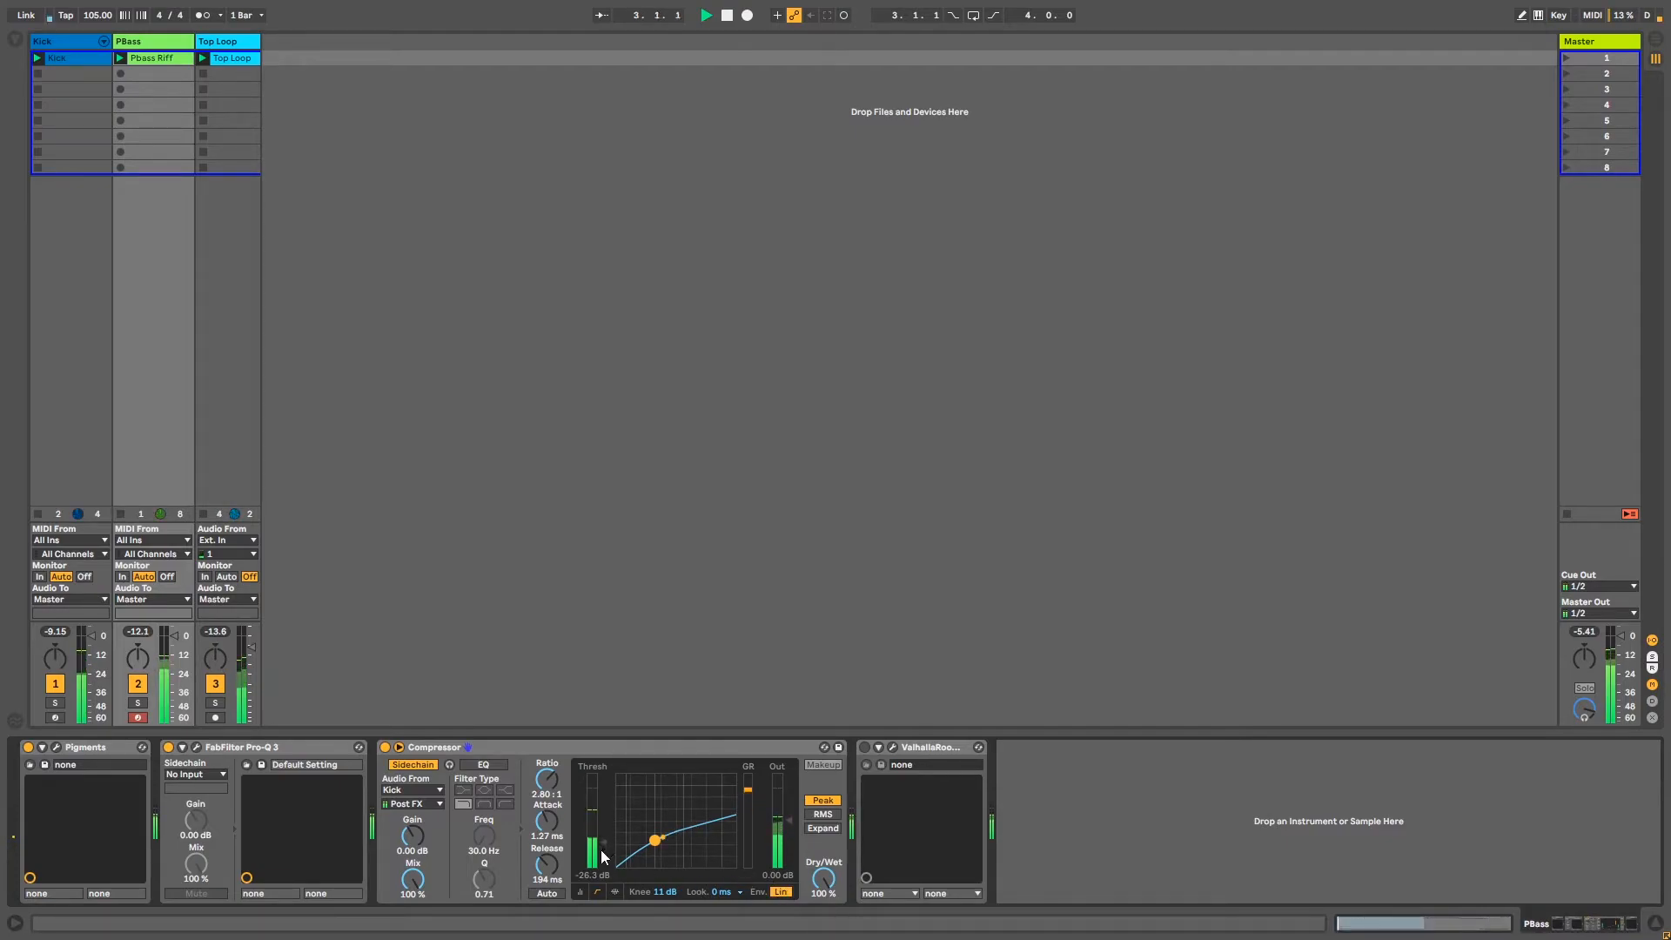
mouse_move(605, 843)
left_mouse_down()
mouse_move(605, 861)
mouse_move(547, 859)
mouse_move(547, 841)
mouse_move(547, 878)
left_mouse_up()
left_click(779, 891)
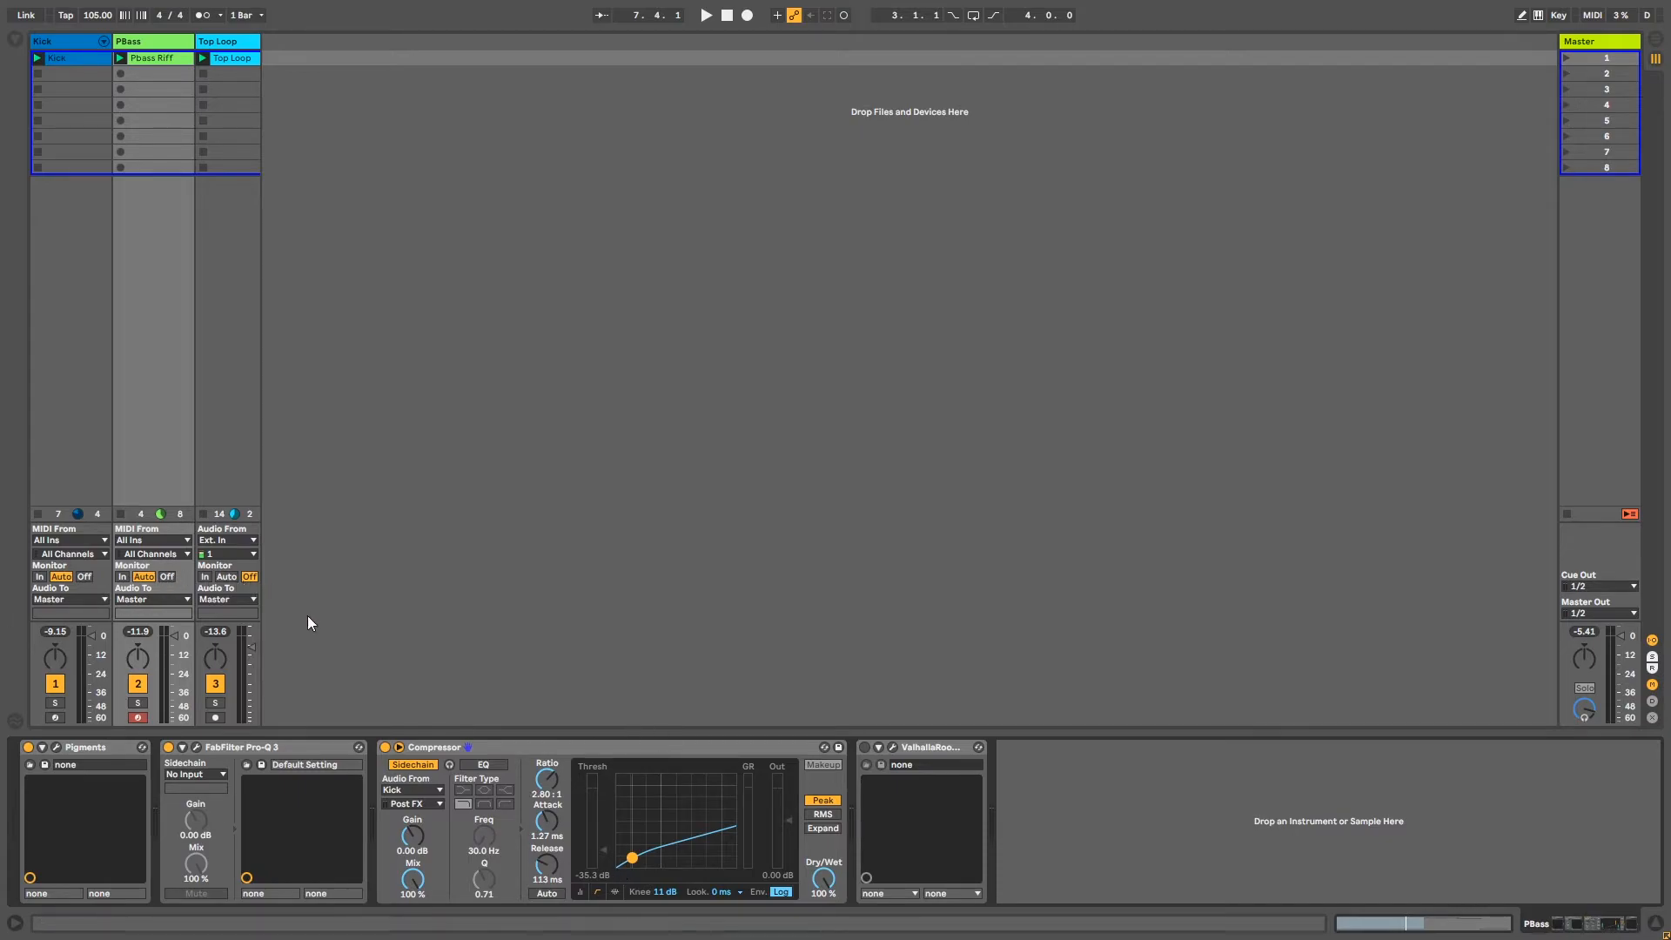
Step: Shorten the compressor's release to 8.61 ms and its attack to 0.29 ms while auditioning the loop
left_click_drag(547, 864, 547, 873)
key("space")
key("space")
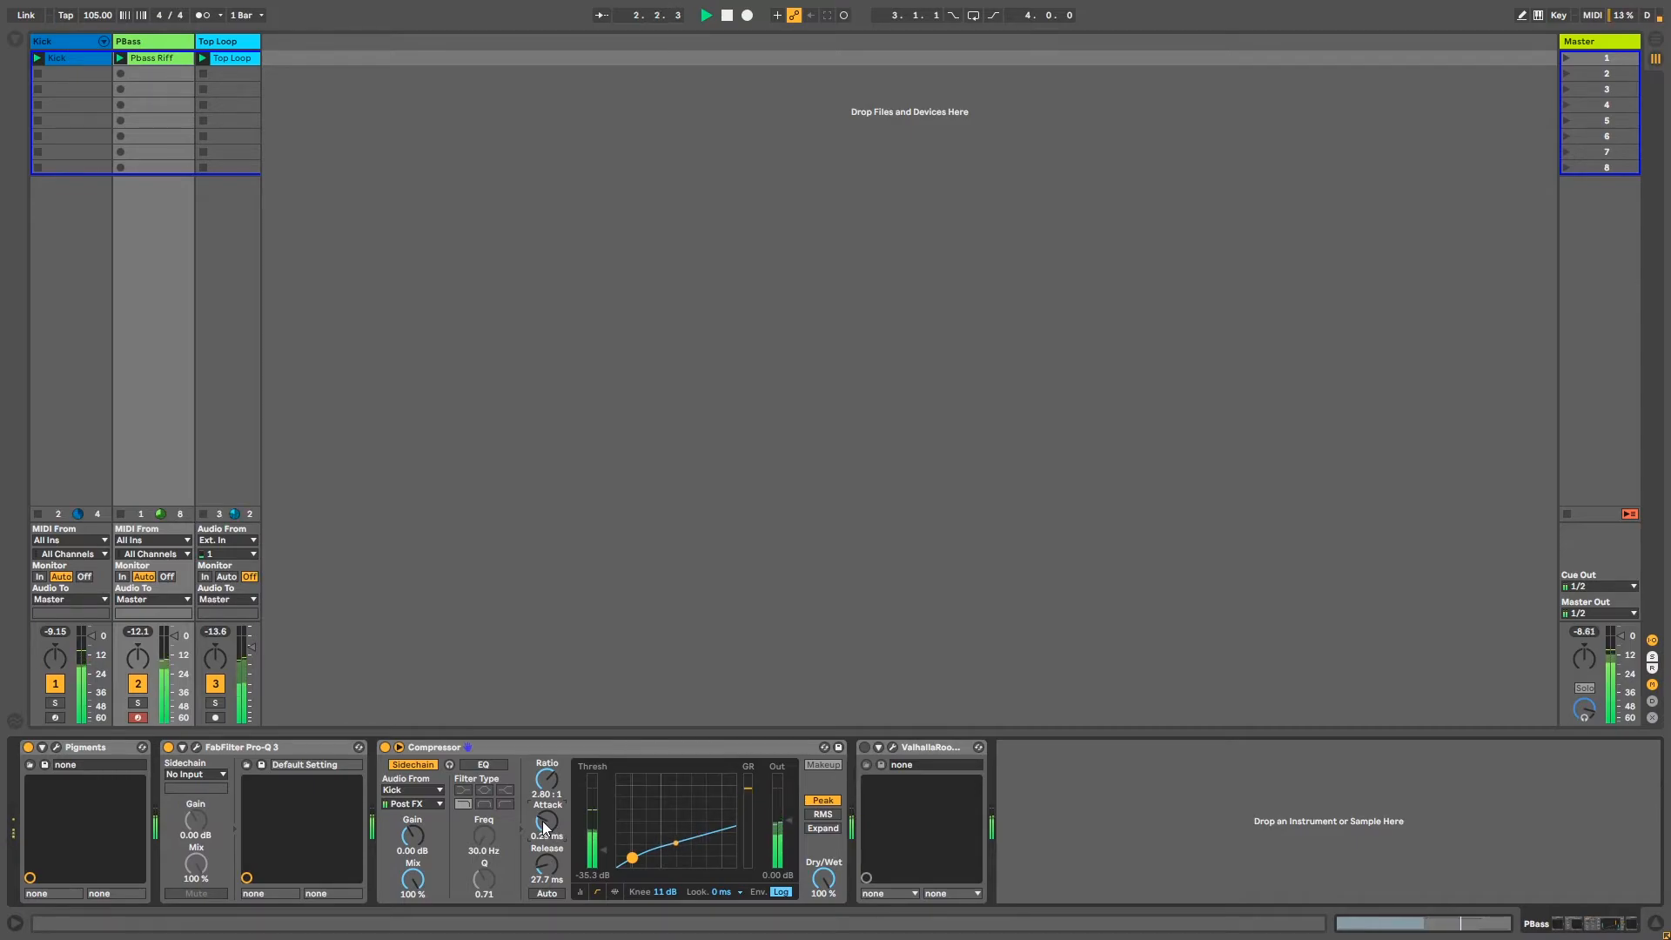
left_click_drag(549, 865, 549, 888)
key("space")
key("space")
left_click_drag(549, 863, 549, 883)
Step: Compare the loop's sound with the compressor bypassed and with it switched back on
left_click(384, 747)
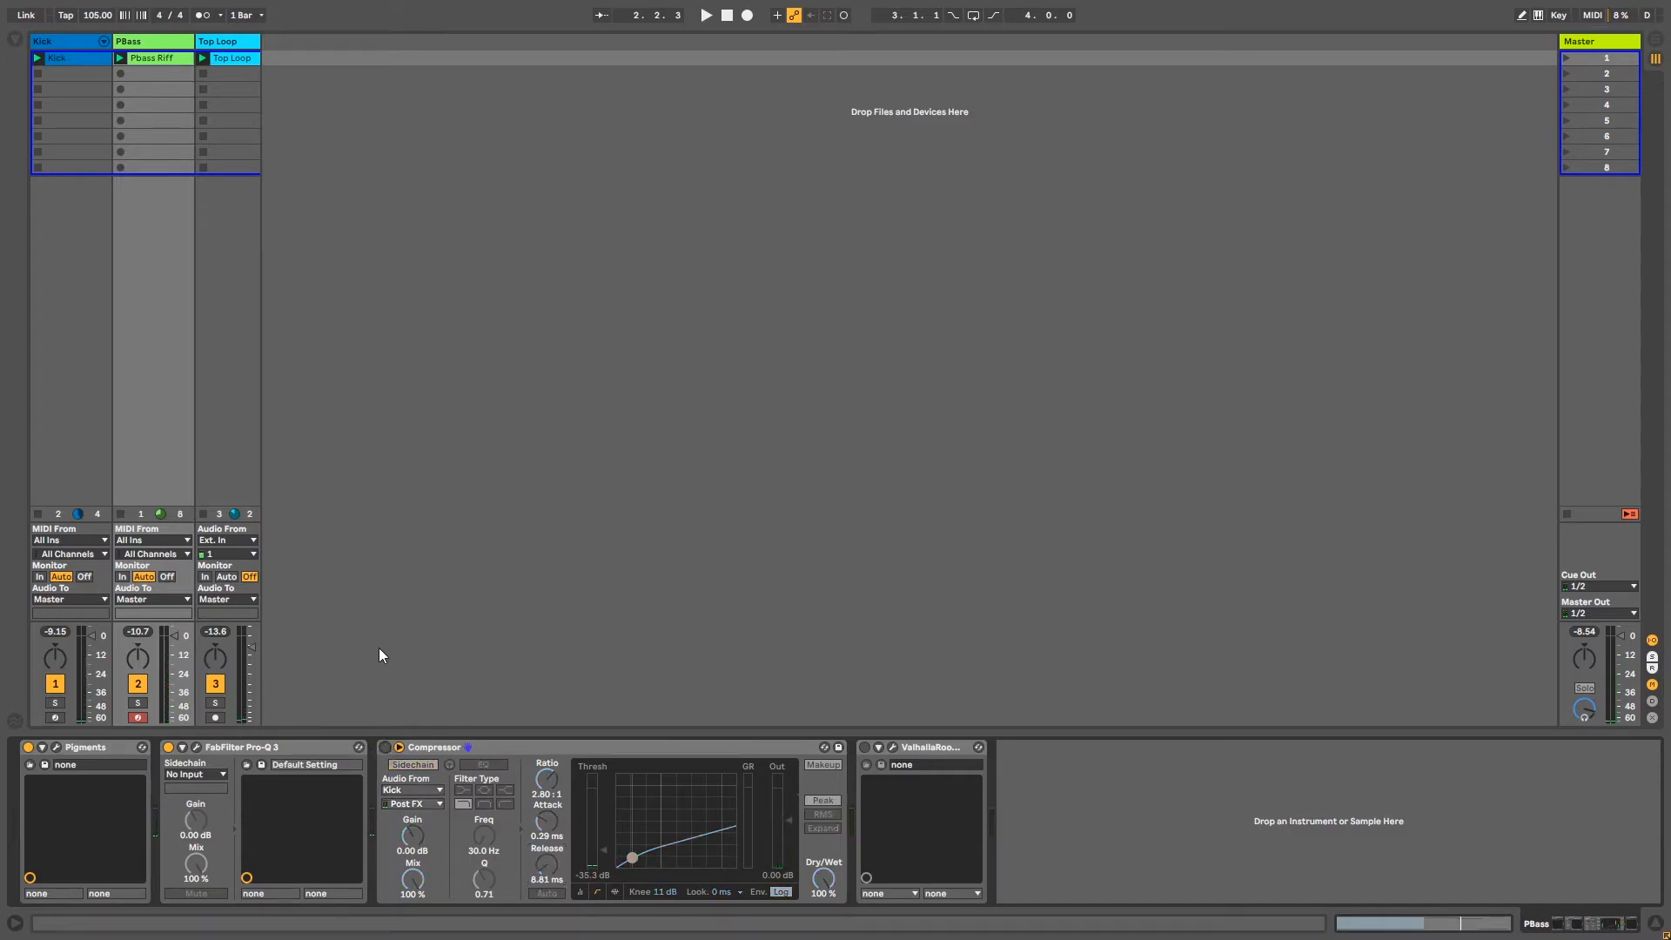
key("space")
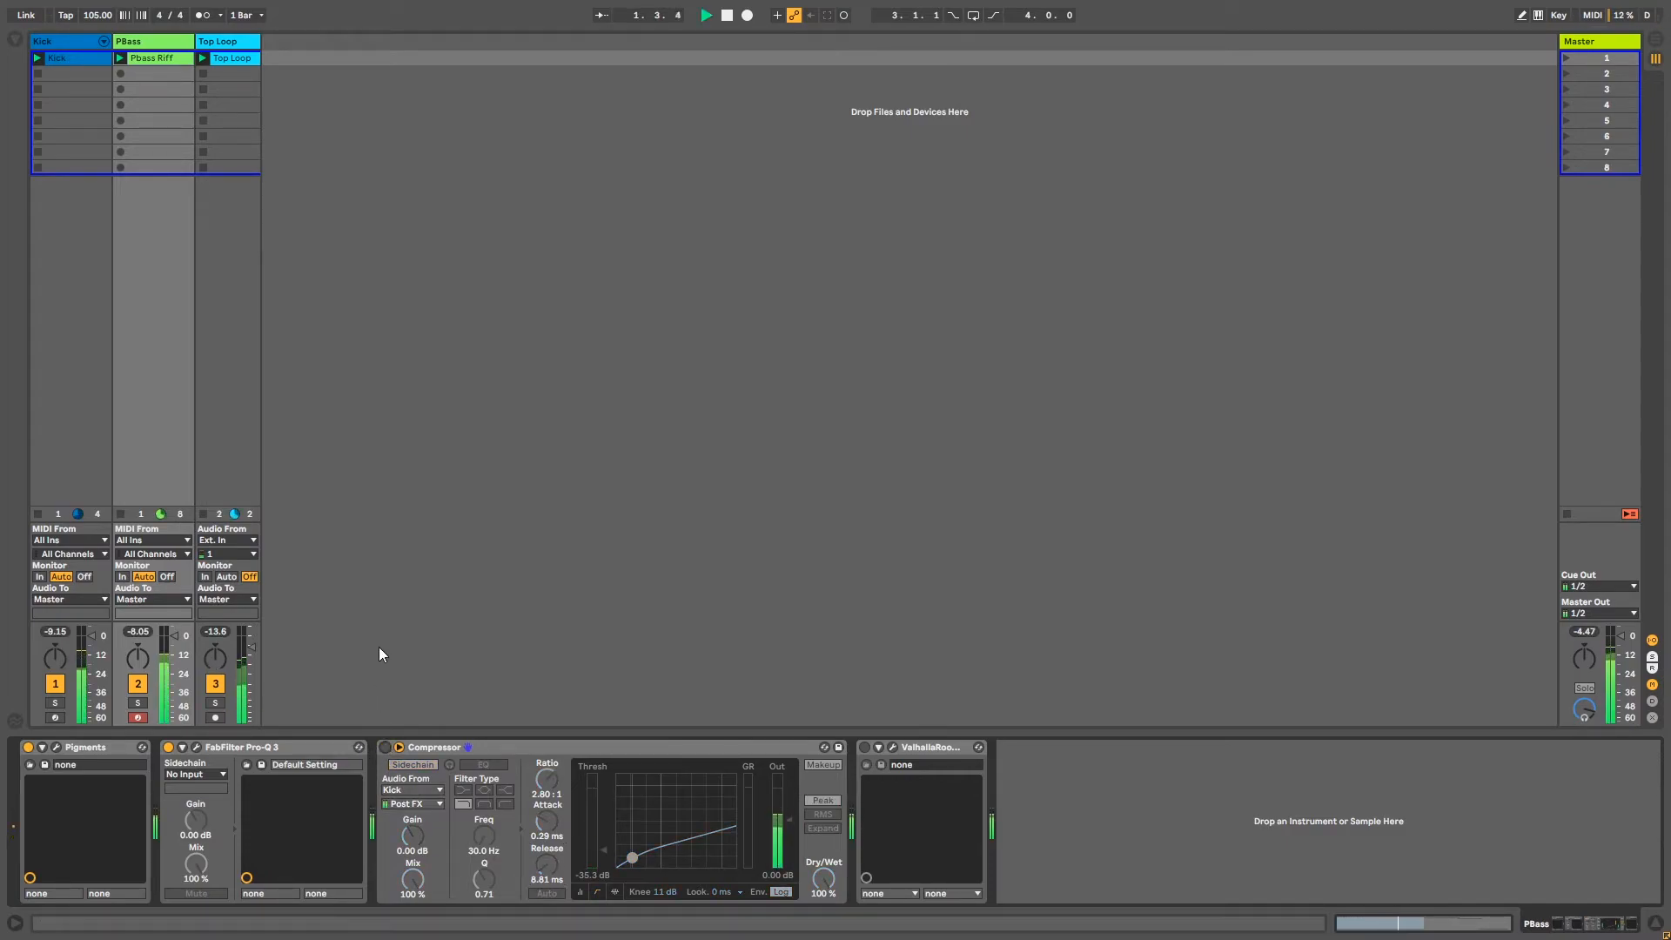
left_click(386, 747)
key("space")
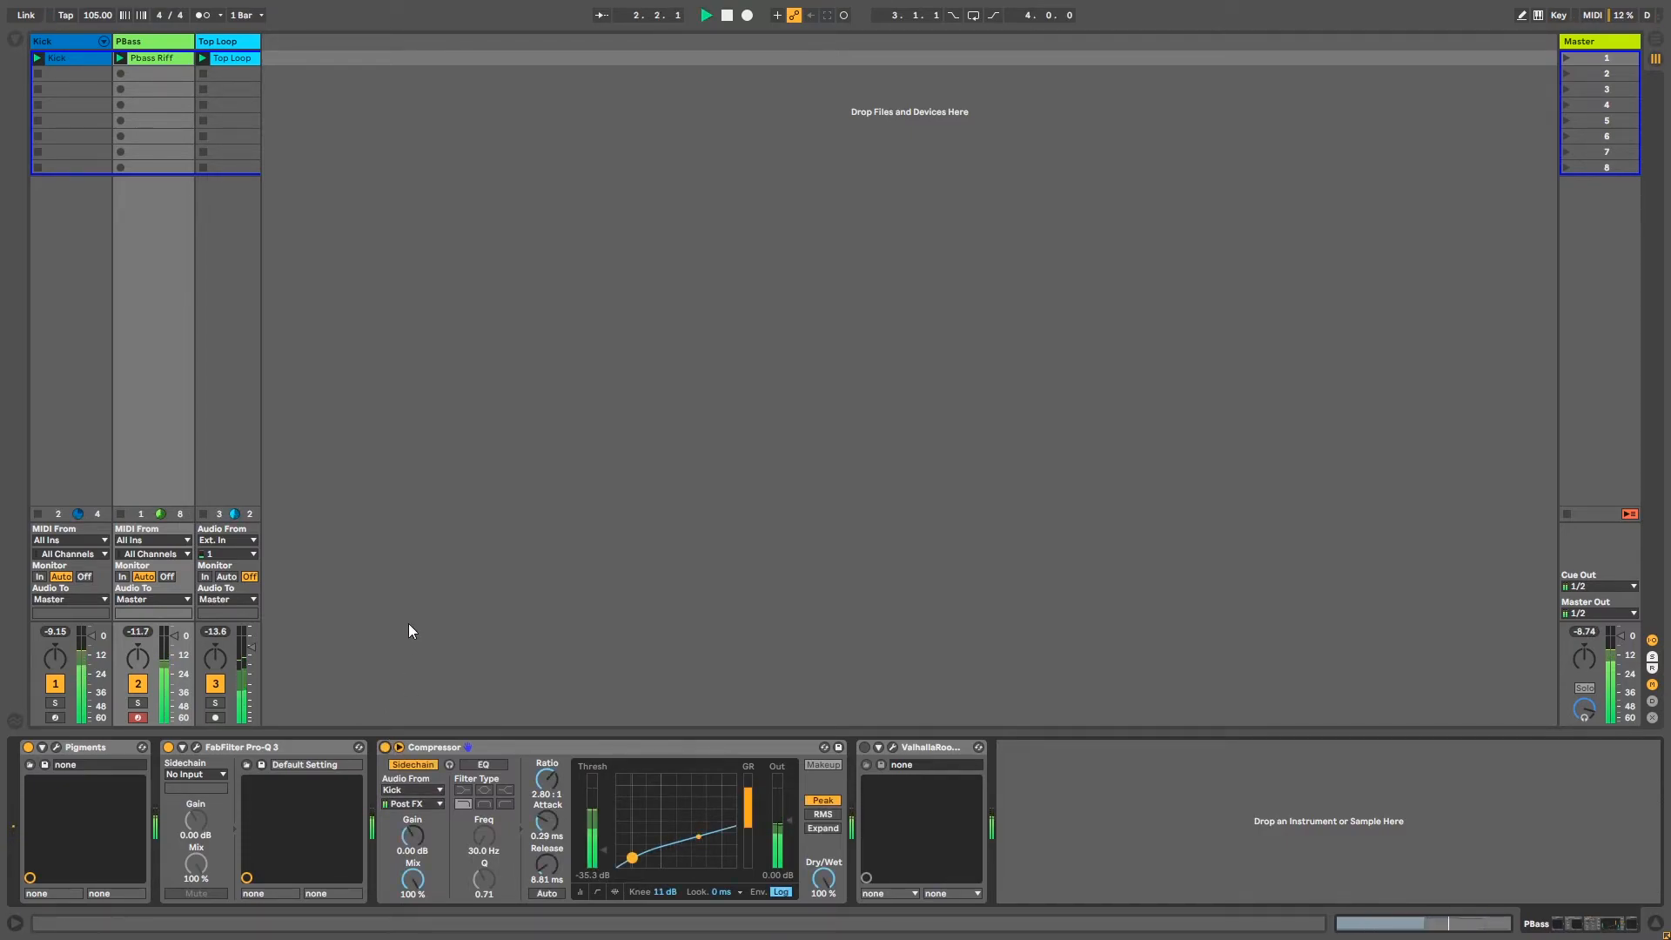
key("space")
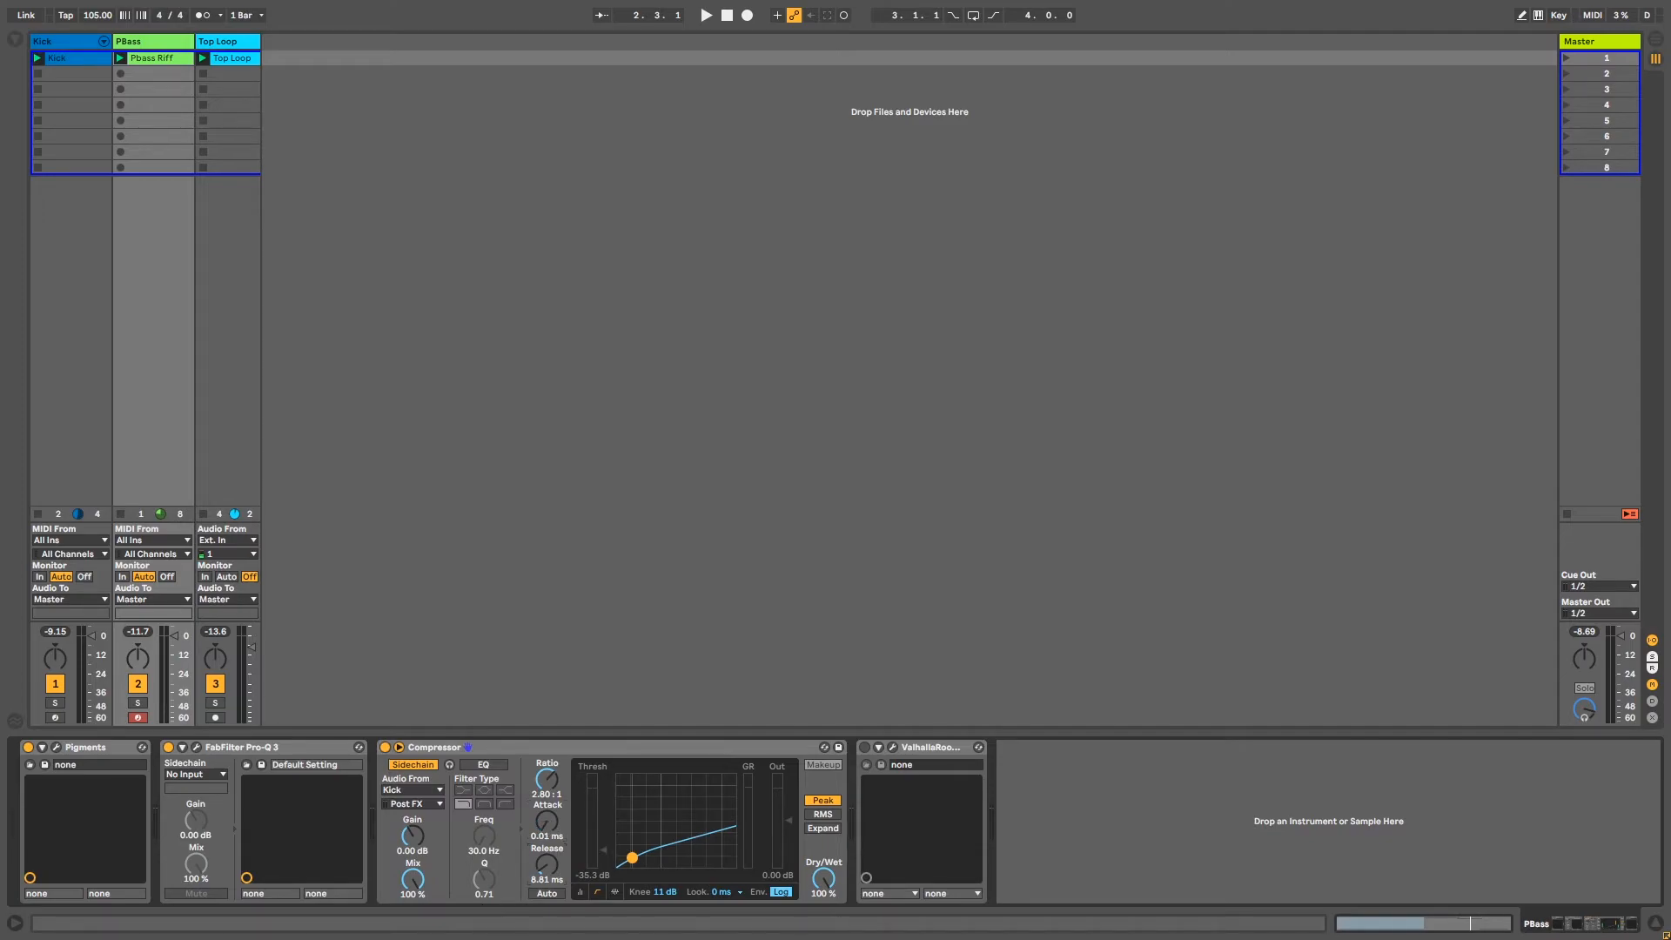
Step: Set the compressor's release to 7.52 ms and raise its threshold to -24.7 dB while auditioning the loop
key("space")
key("space")
left_click_drag(603, 851, 604, 837)
key("space")
key("space")
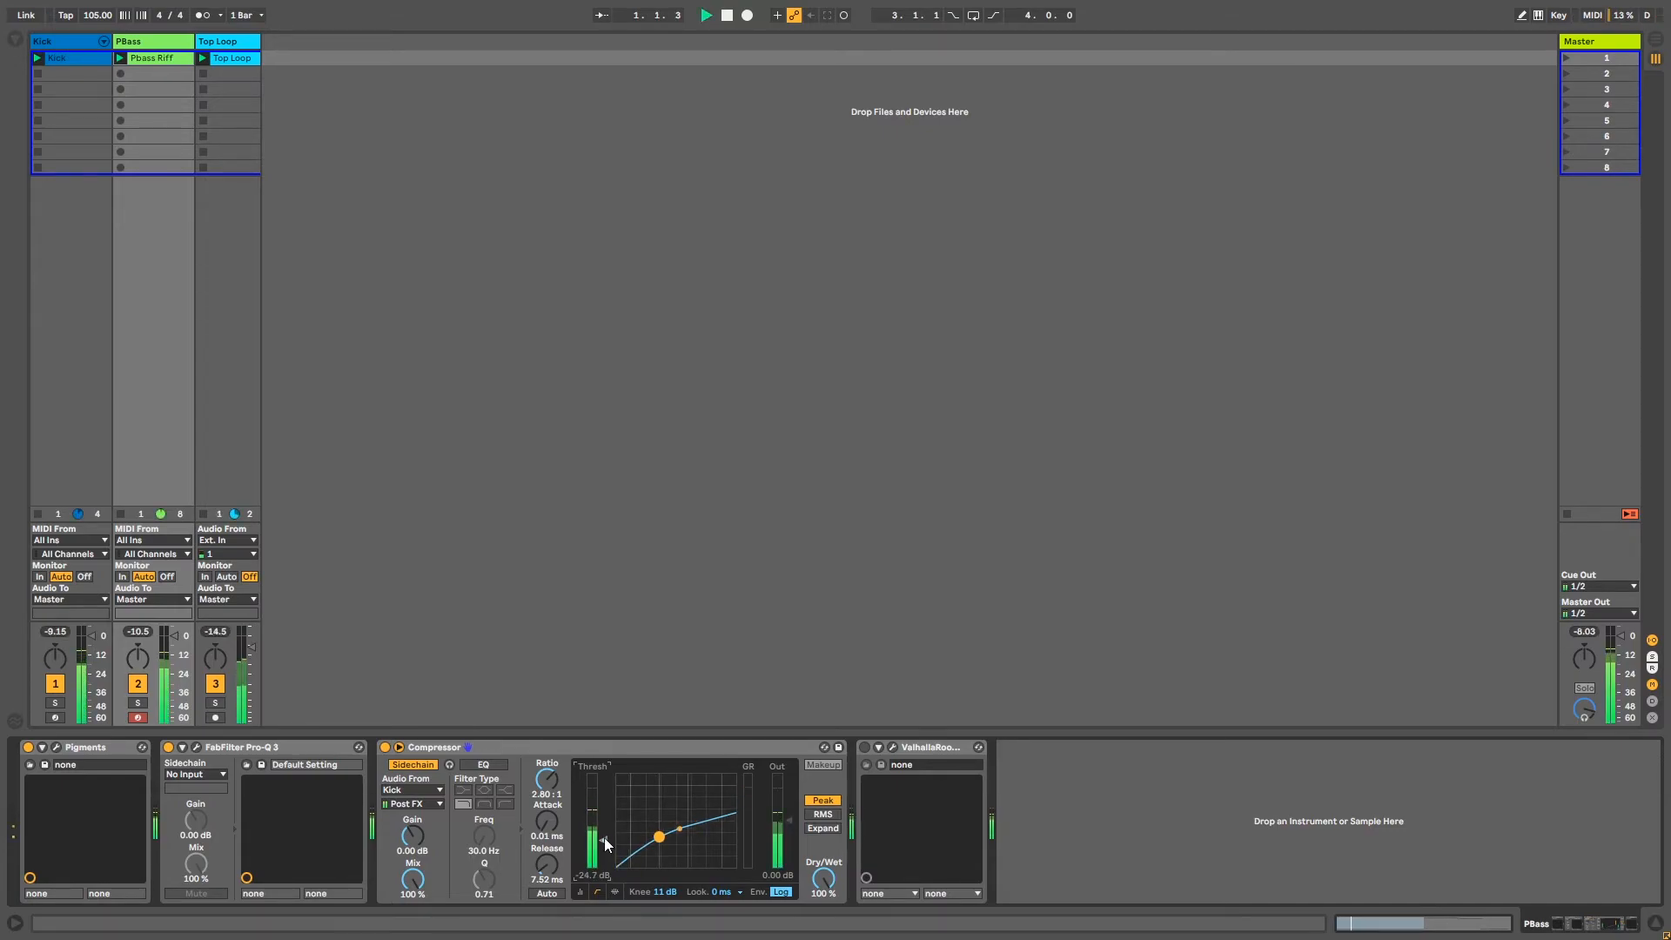
key("space")
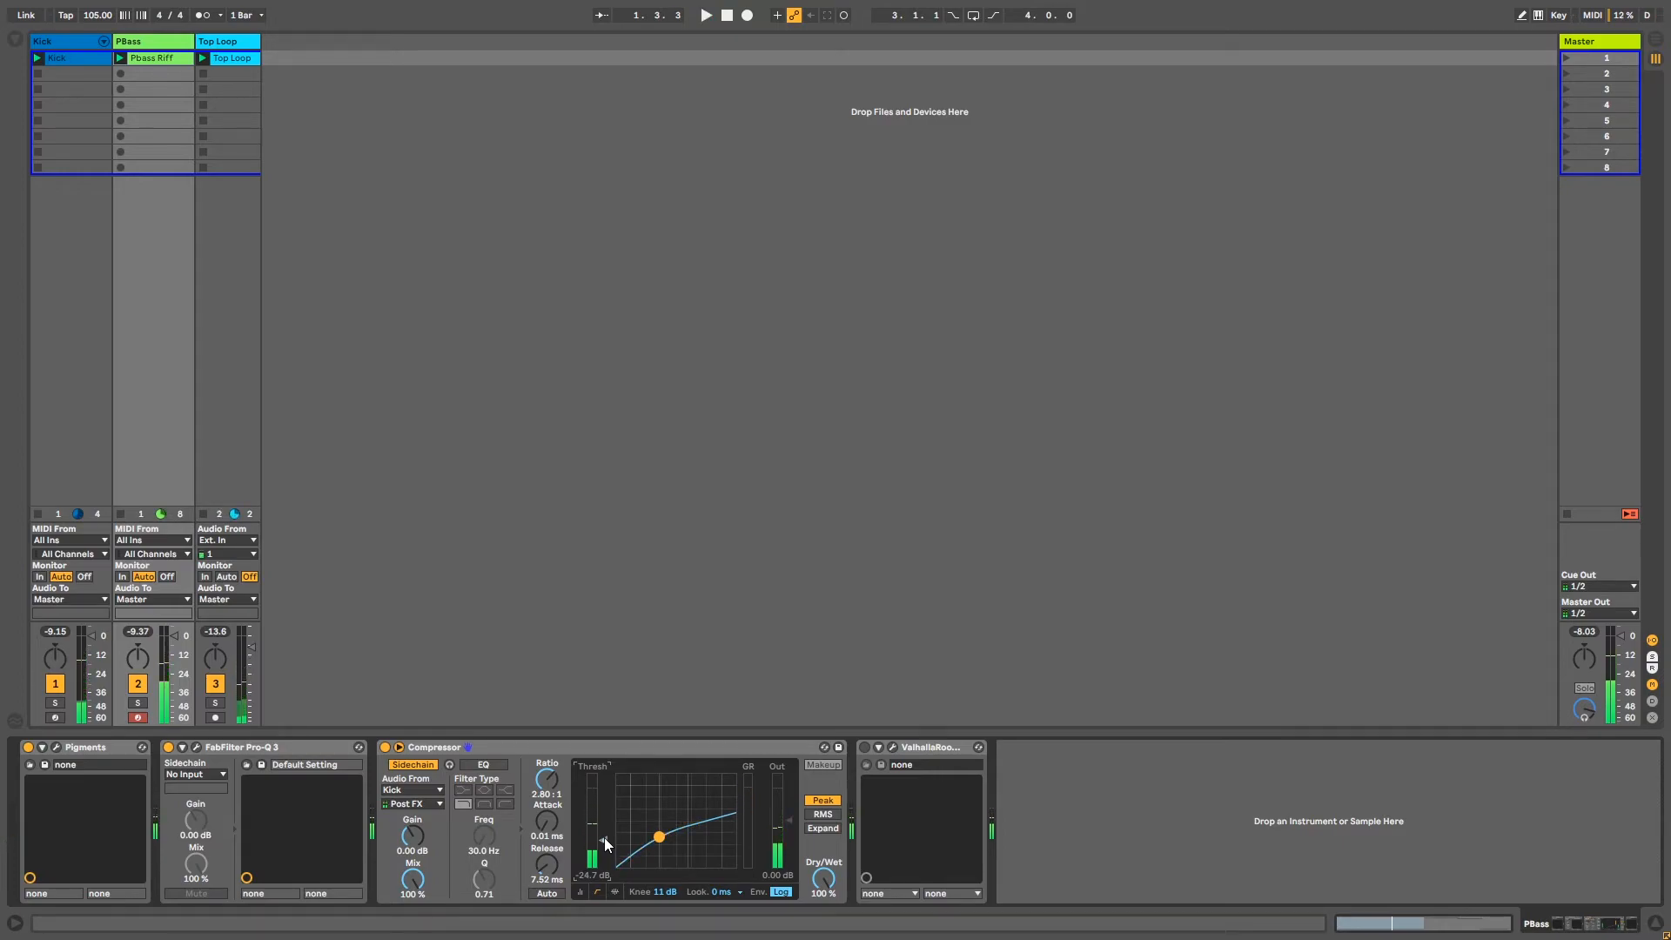
Step: Play the loop with the sidechain compressor active, bypassed and active again to compare the kick and bass, resetting the Master peak level
key("space")
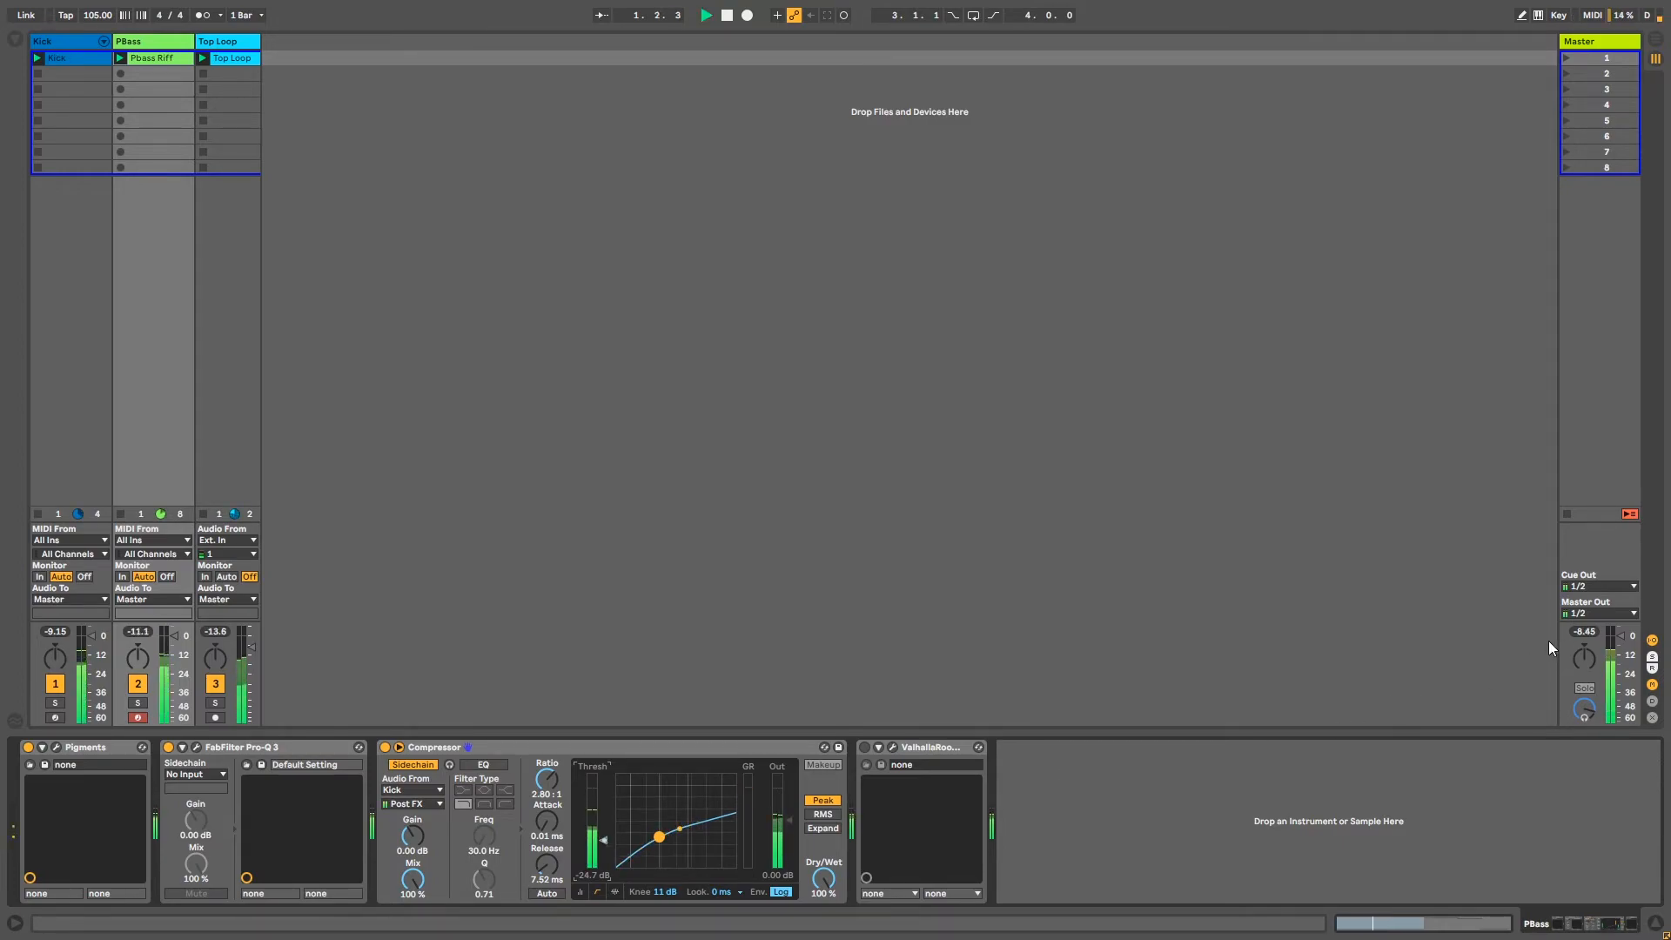
key("space")
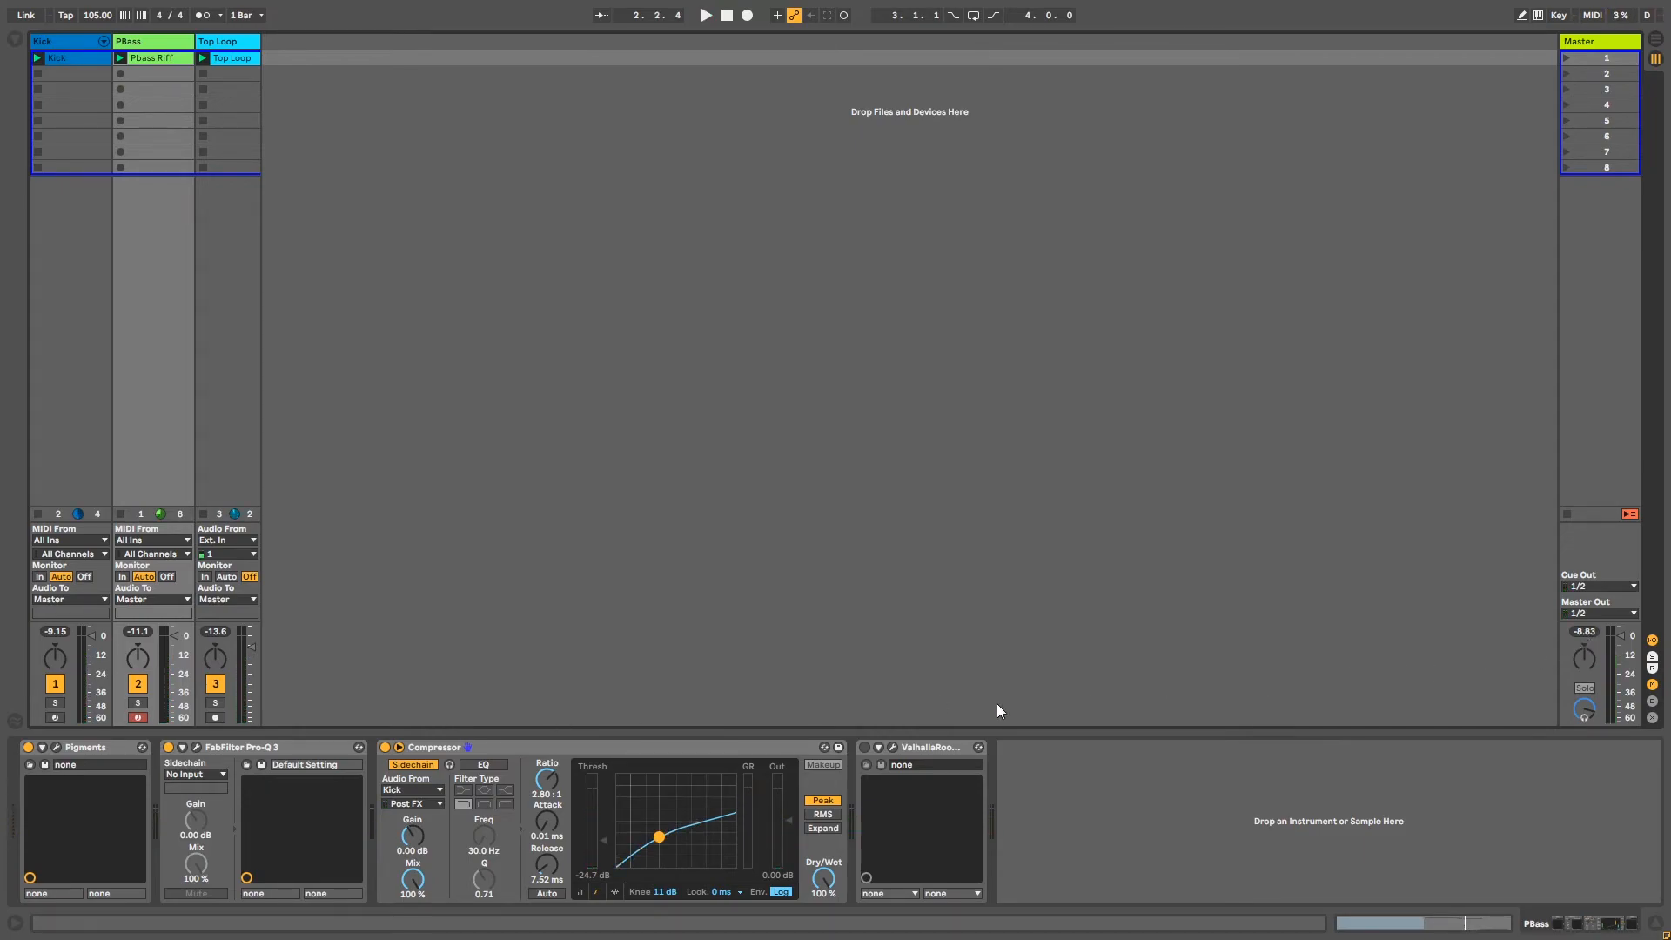
left_click(380, 750)
left_click(384, 749)
key("space")
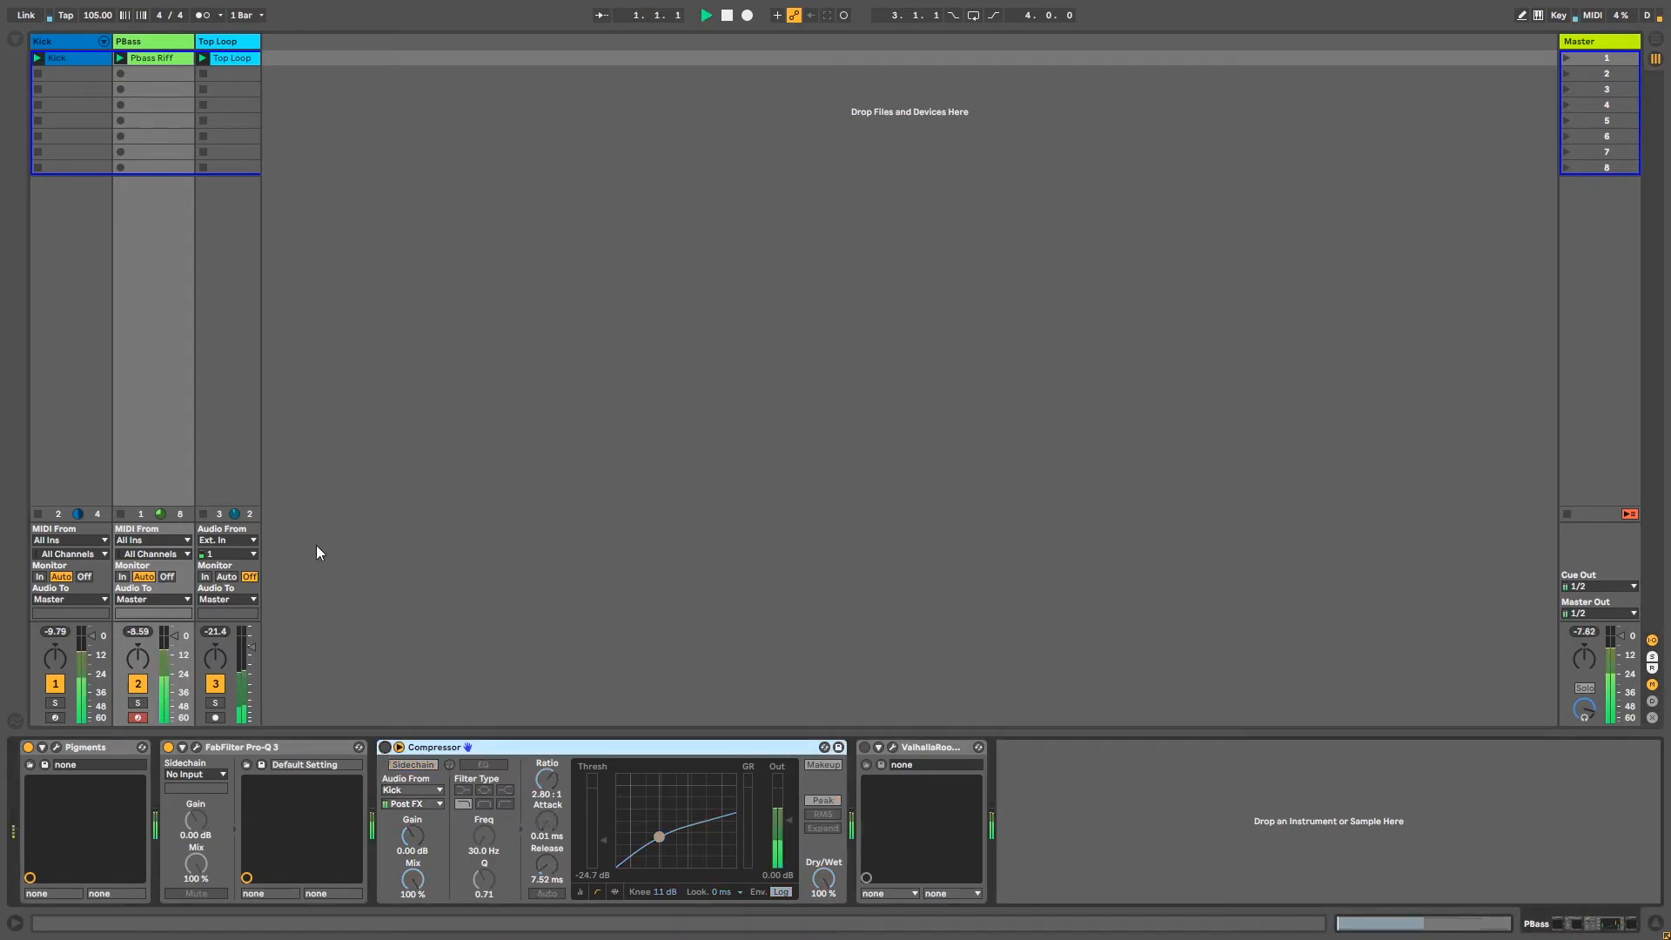
left_click(1584, 636)
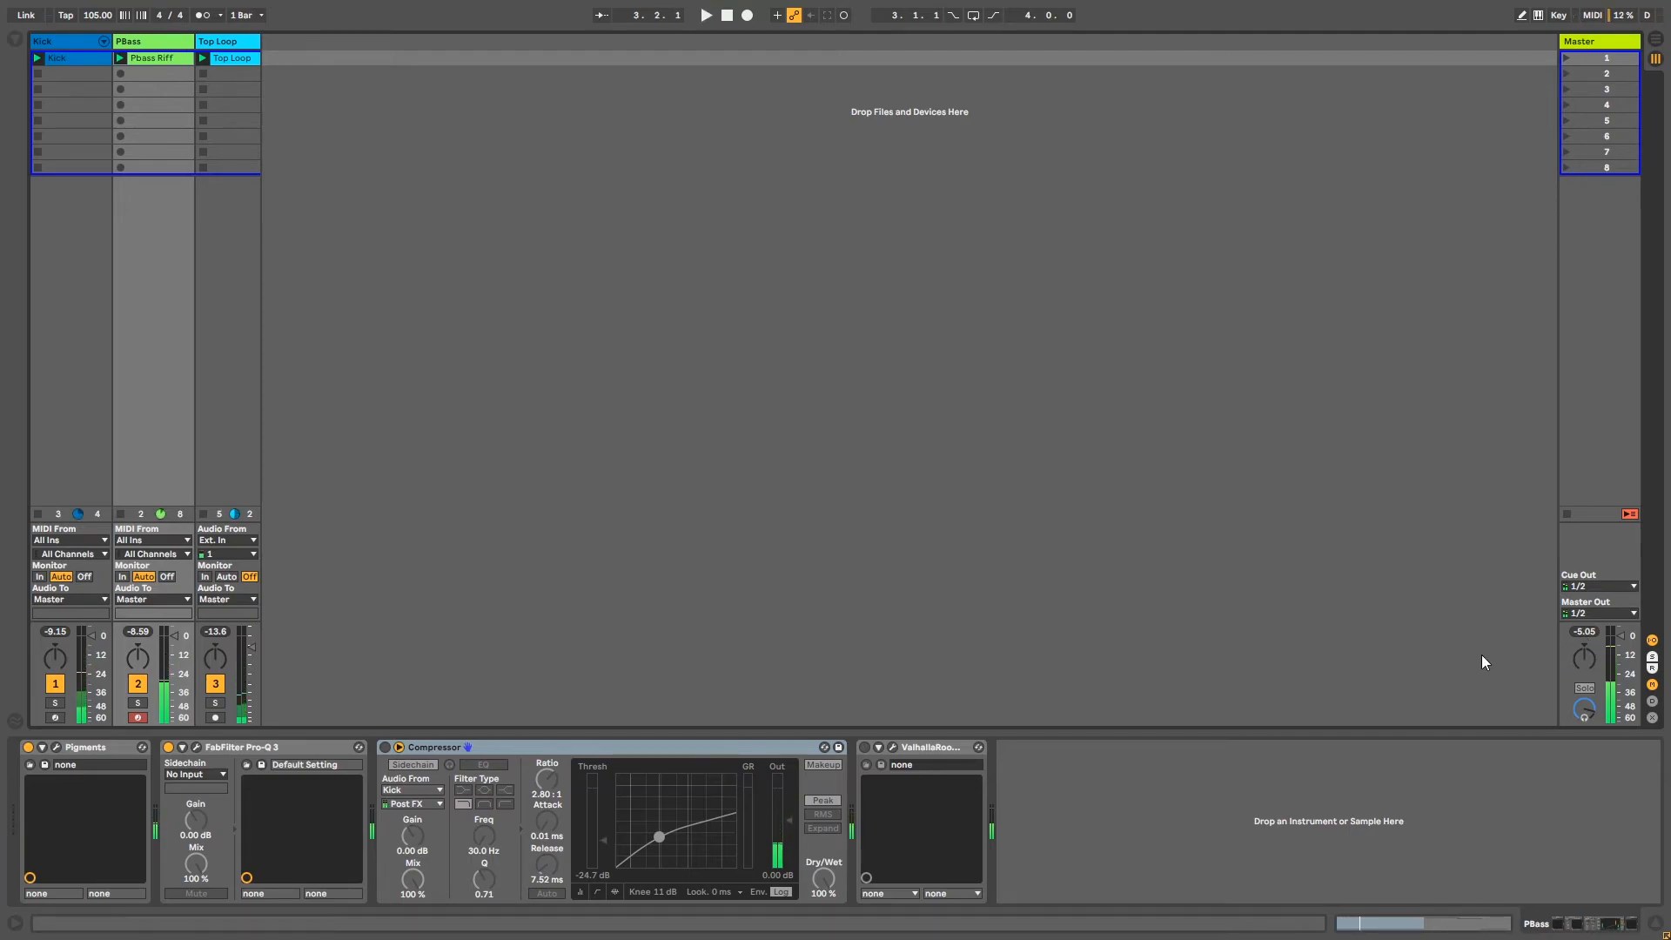
left_click(384, 747)
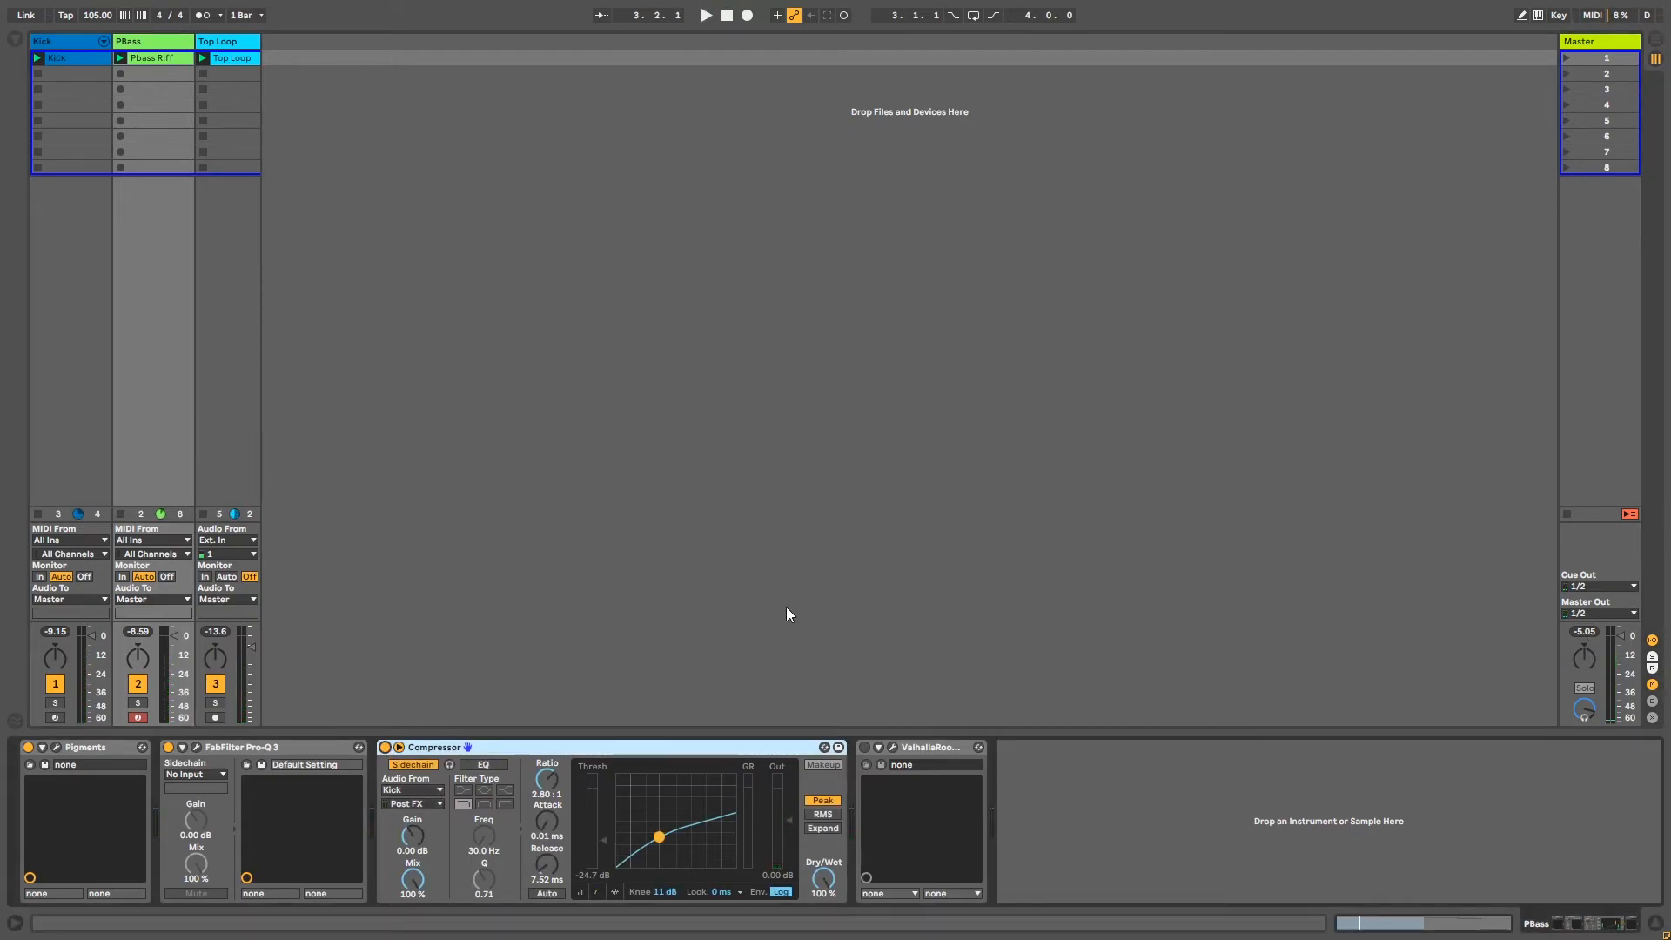
key("space")
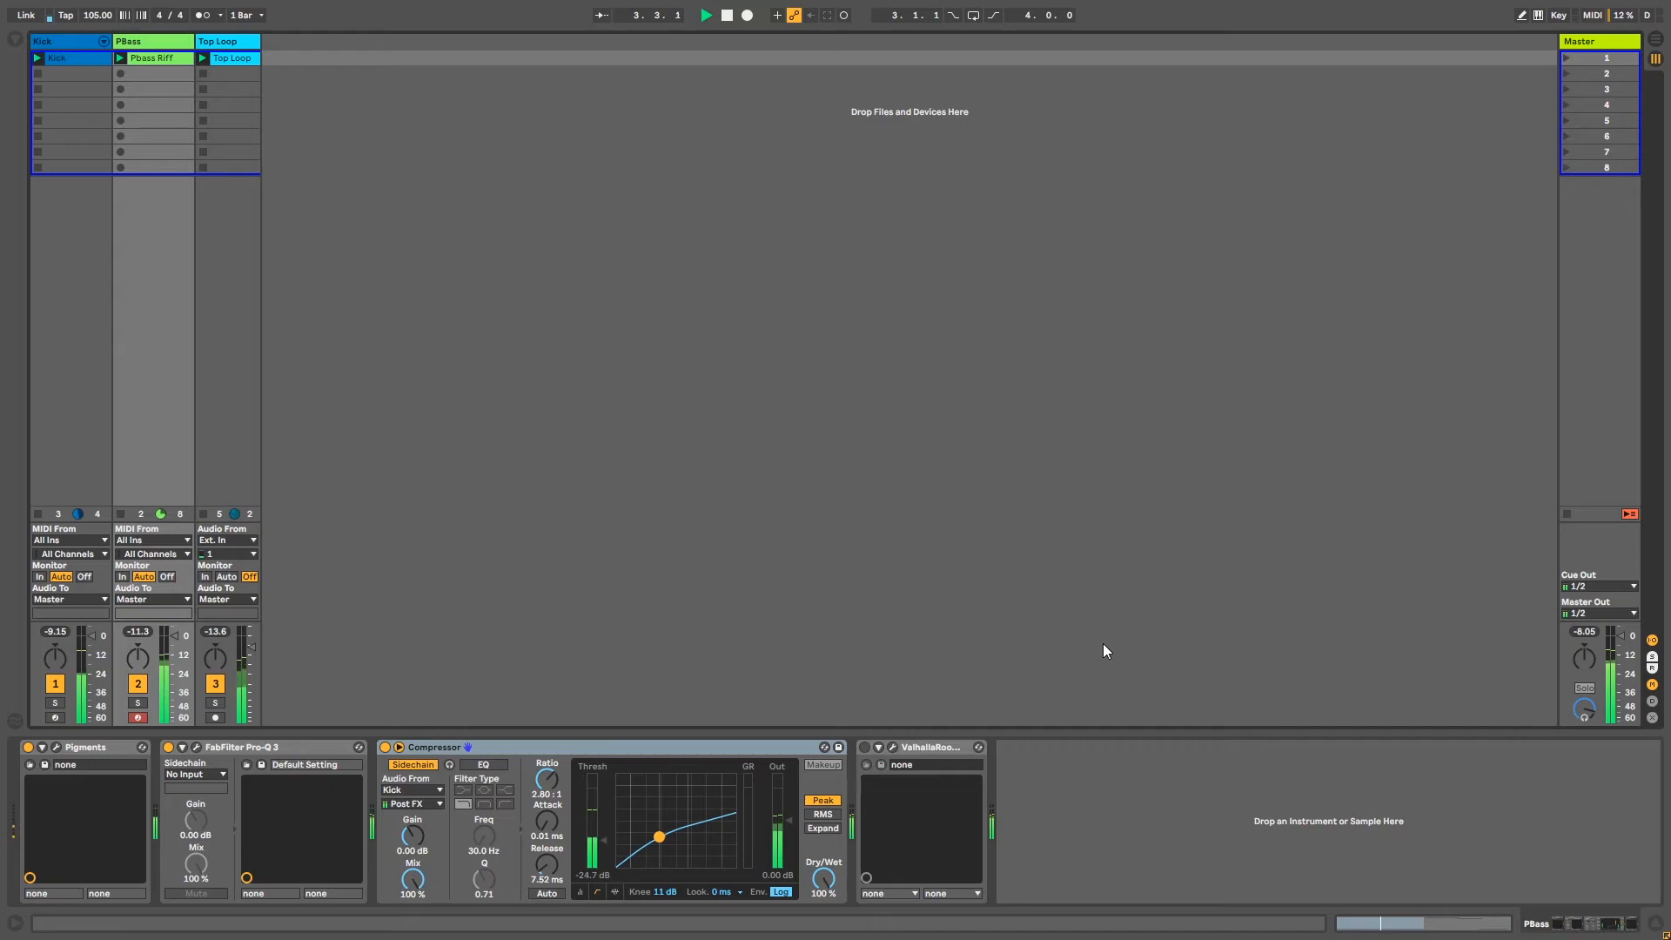
key("space")
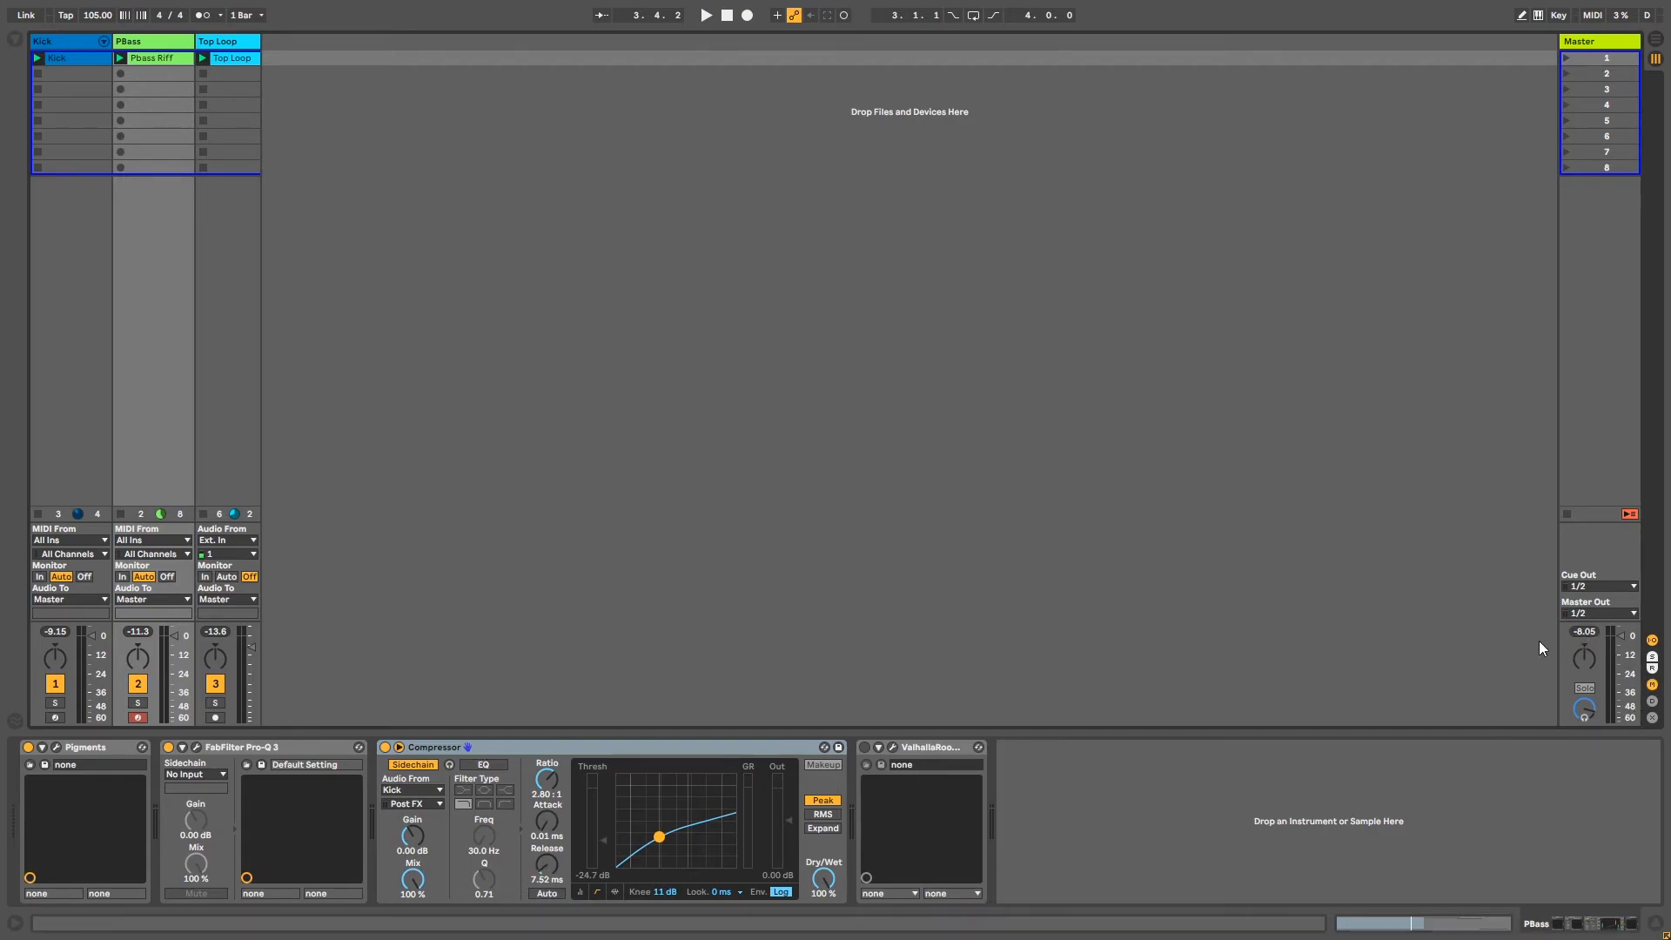
key("space")
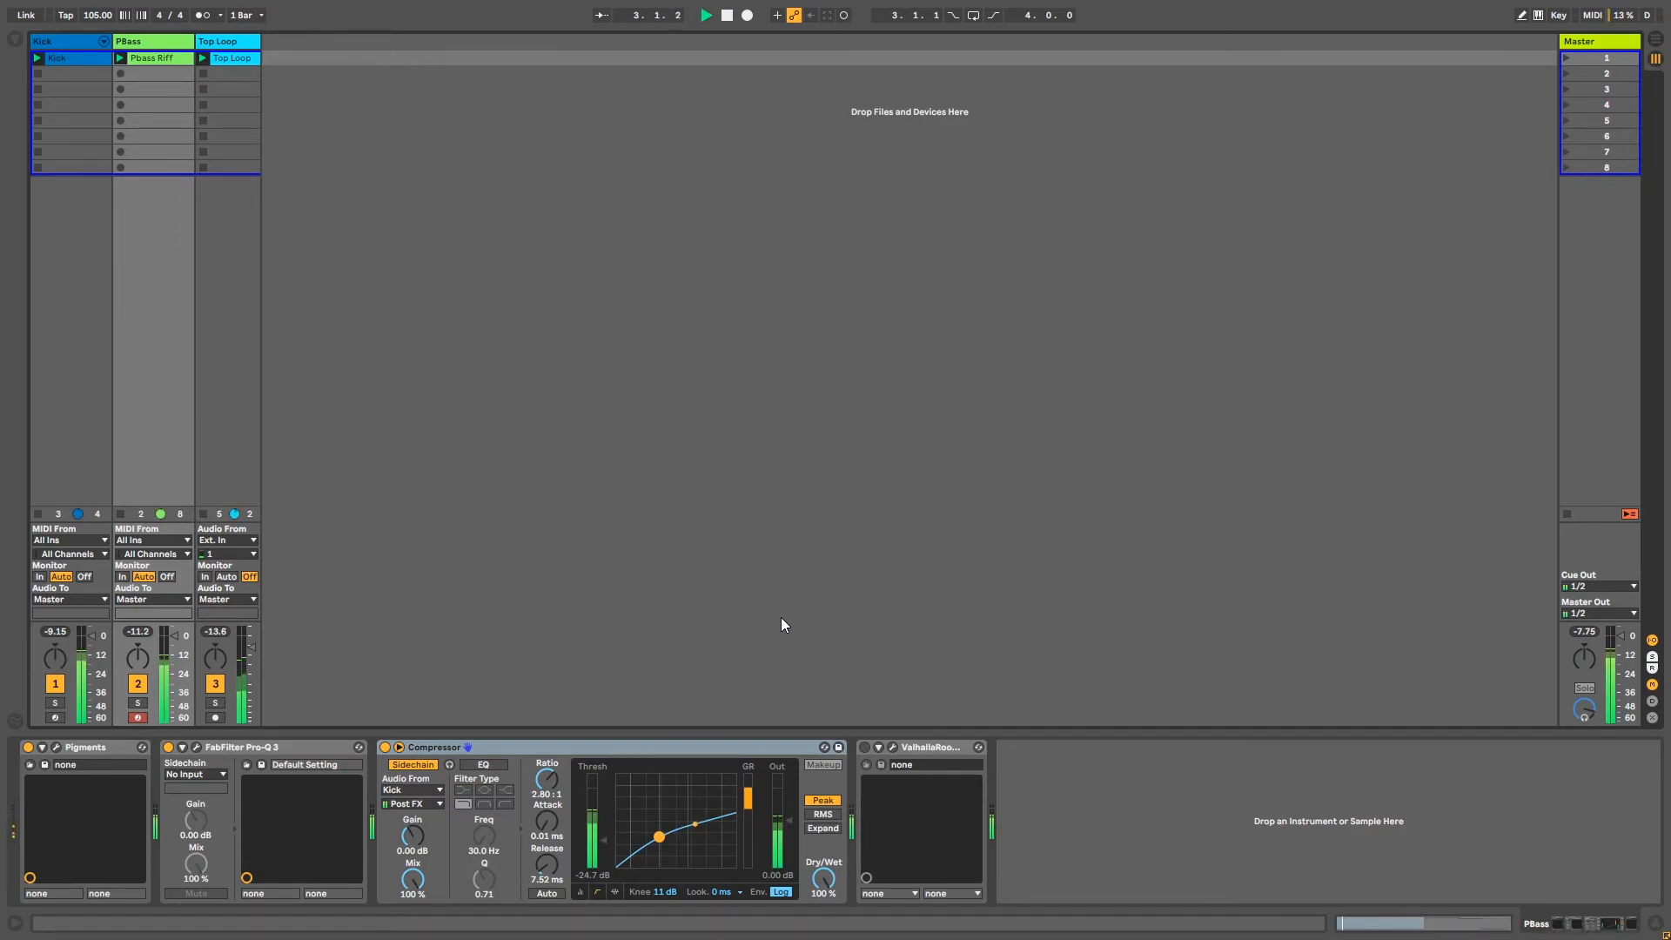
key("space")
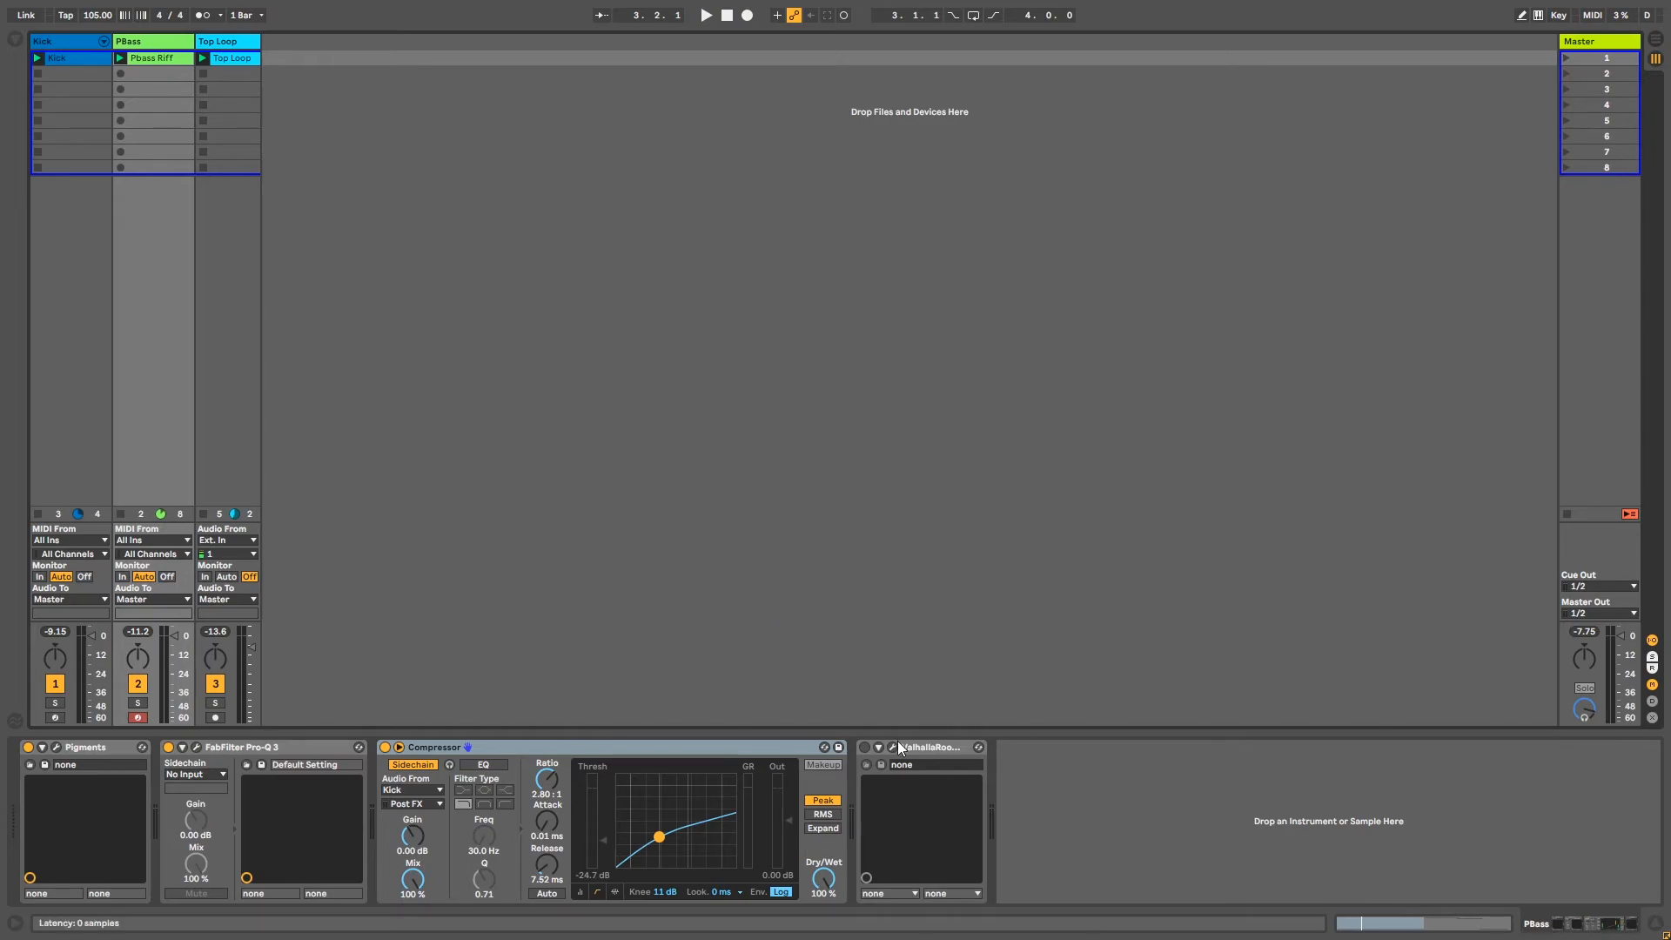
Step: Switch on the ValhallaRoom reverb on the PBass track and look over its settings
left_click(864, 748)
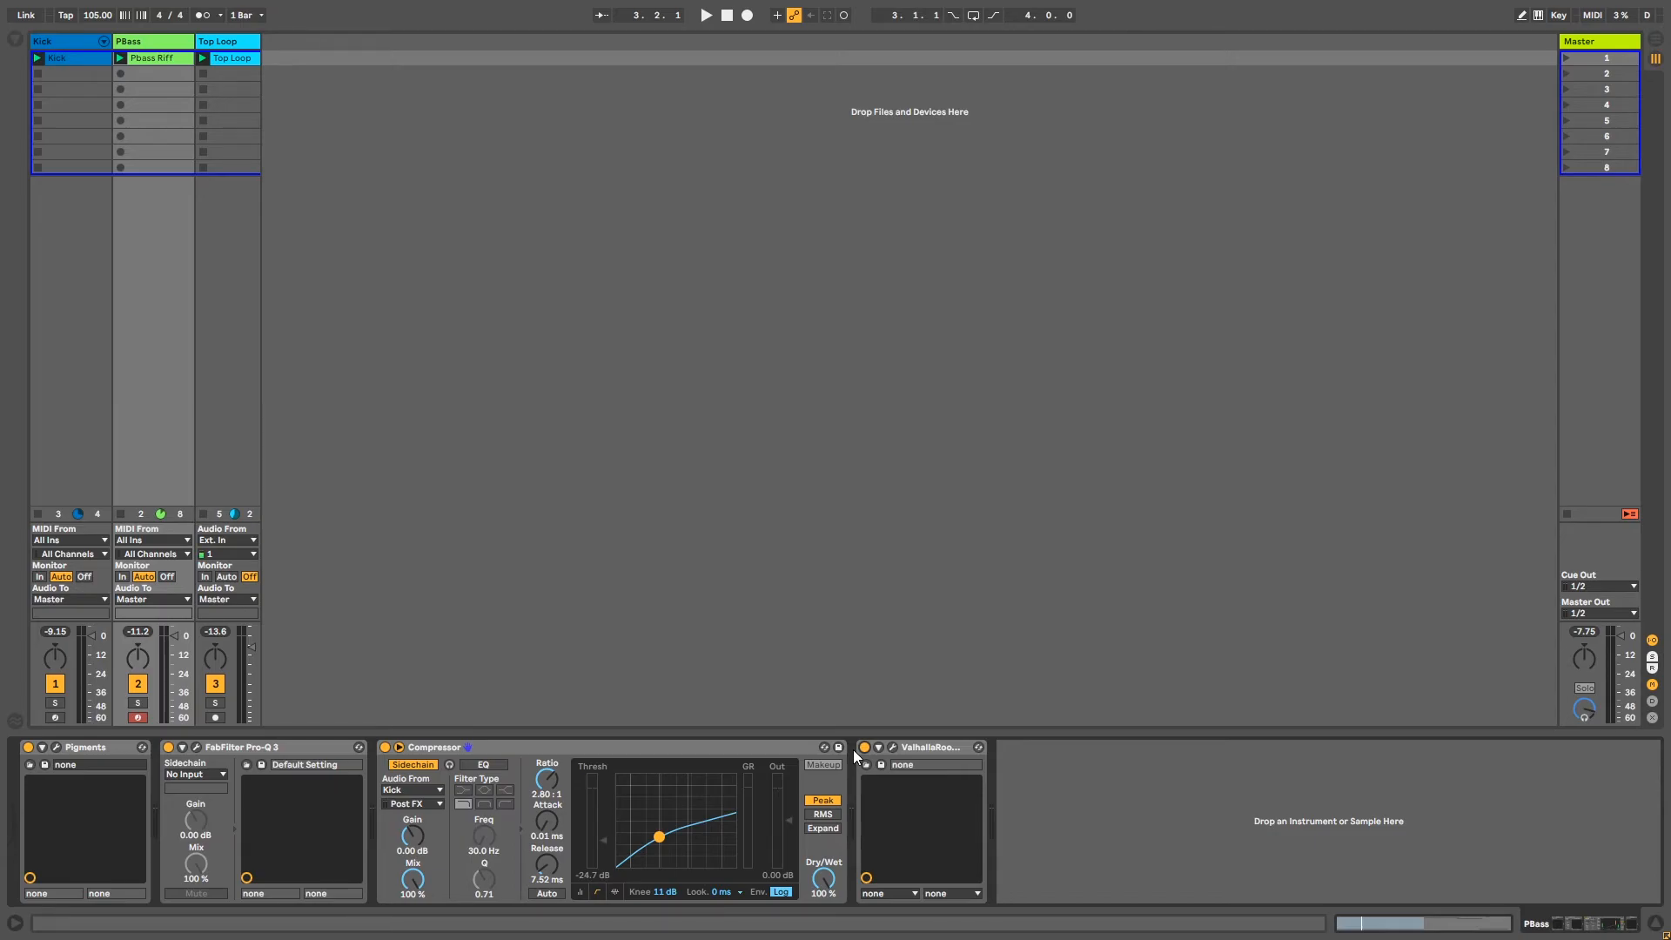
left_click(894, 747)
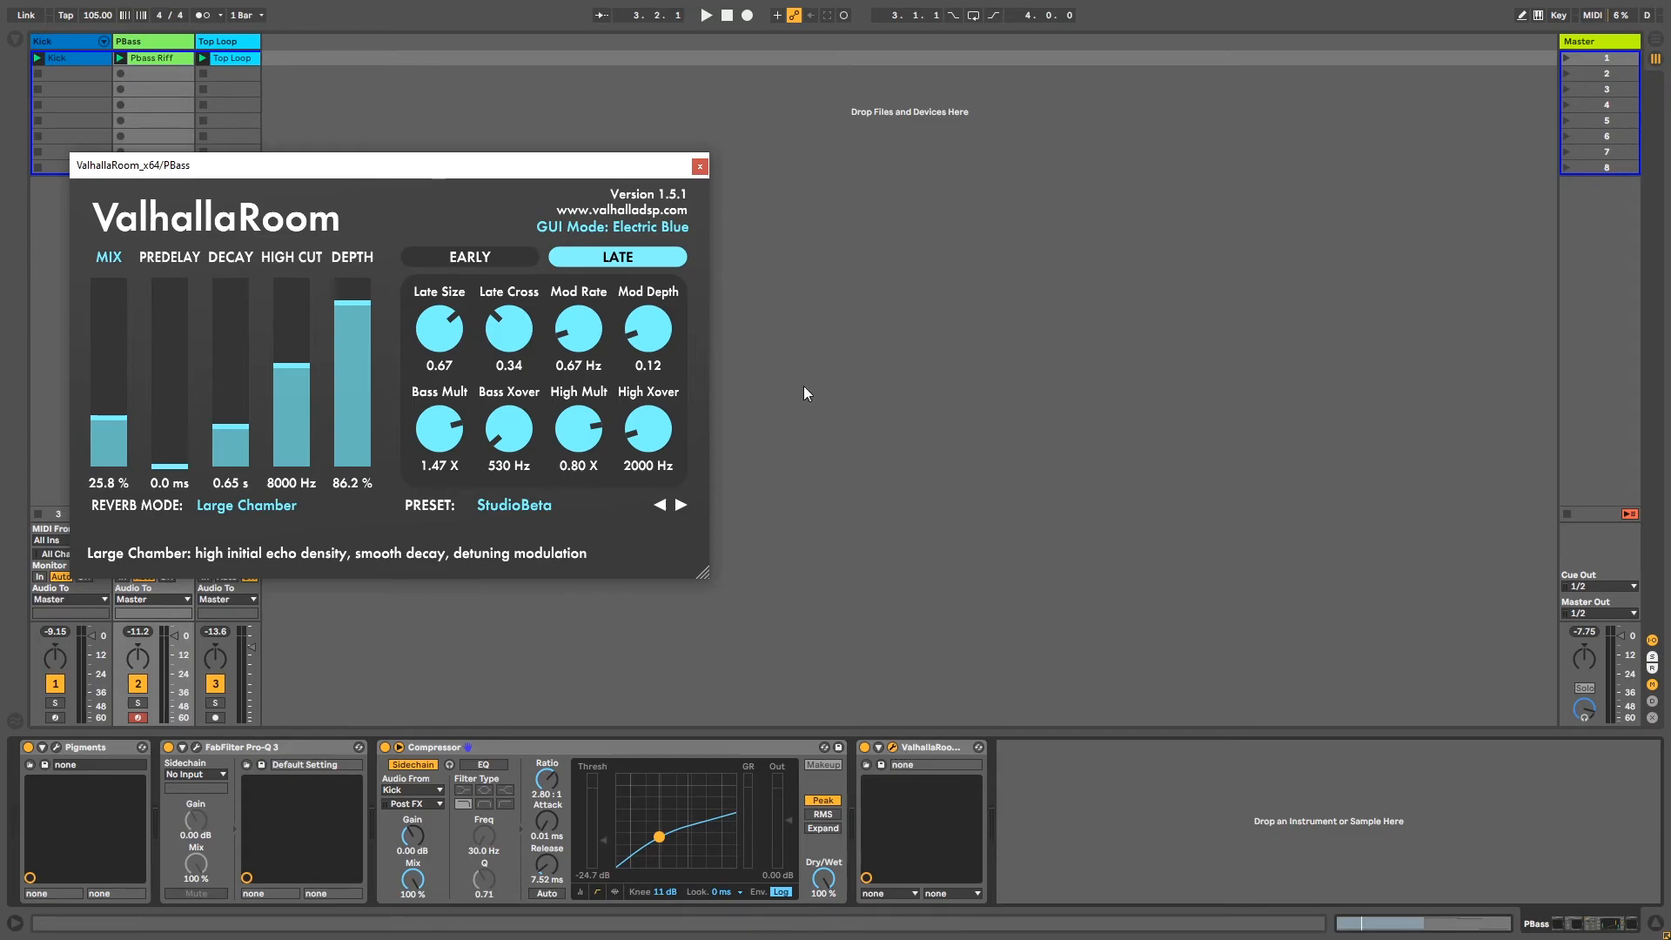
left_click(702, 167)
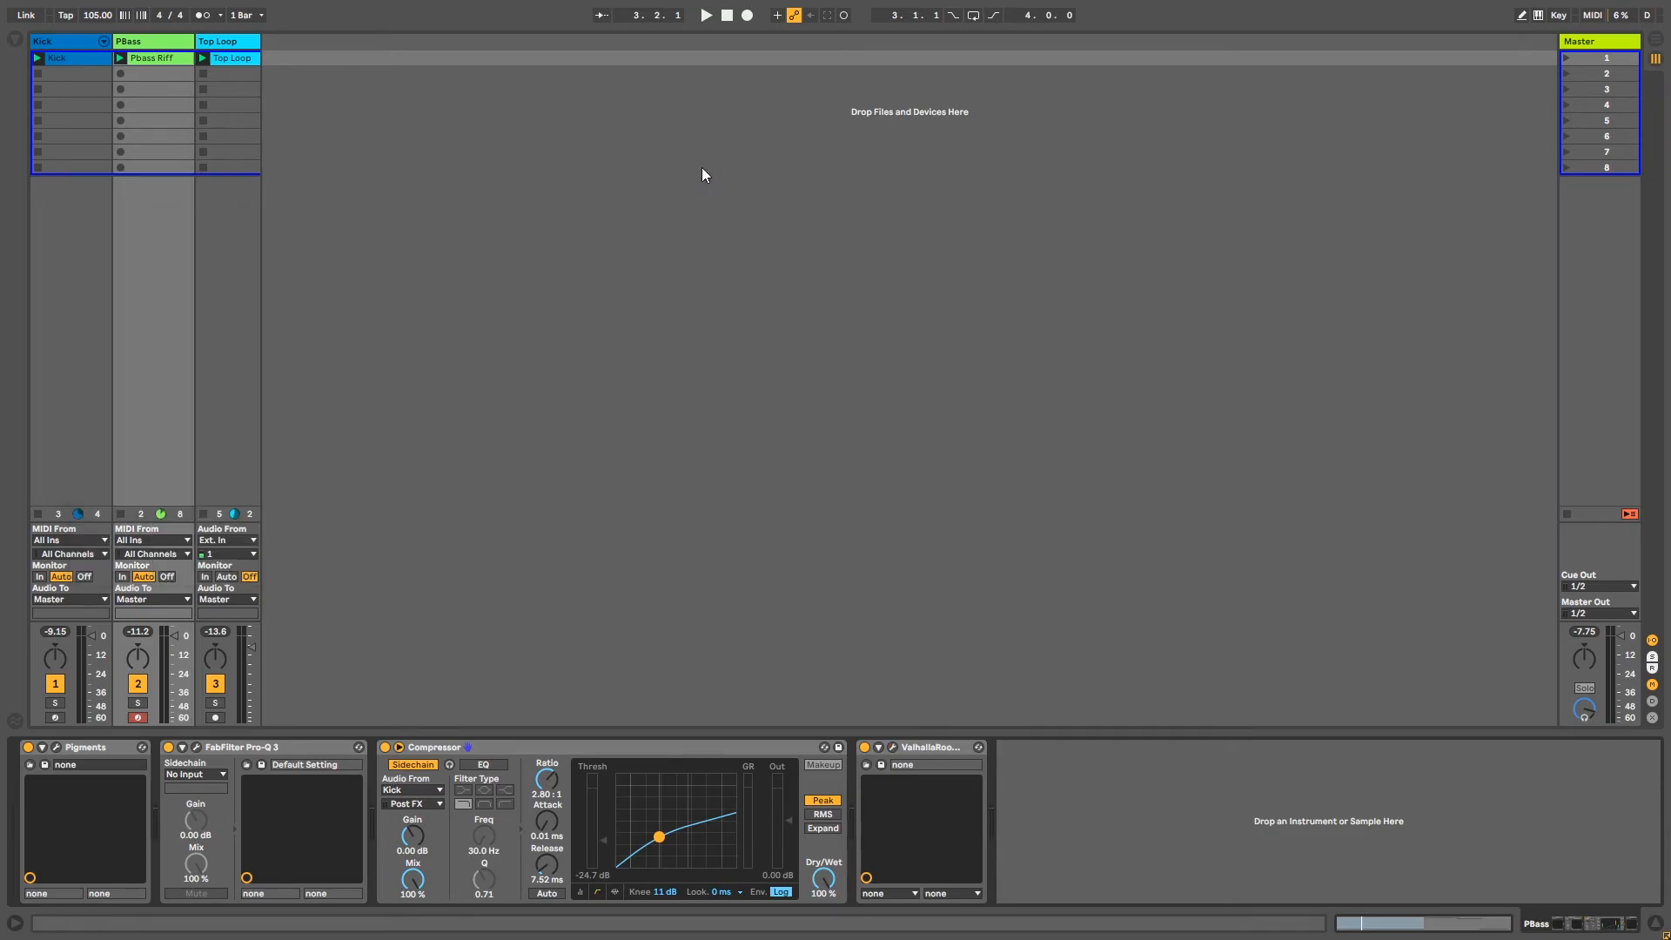
left_click(894, 749)
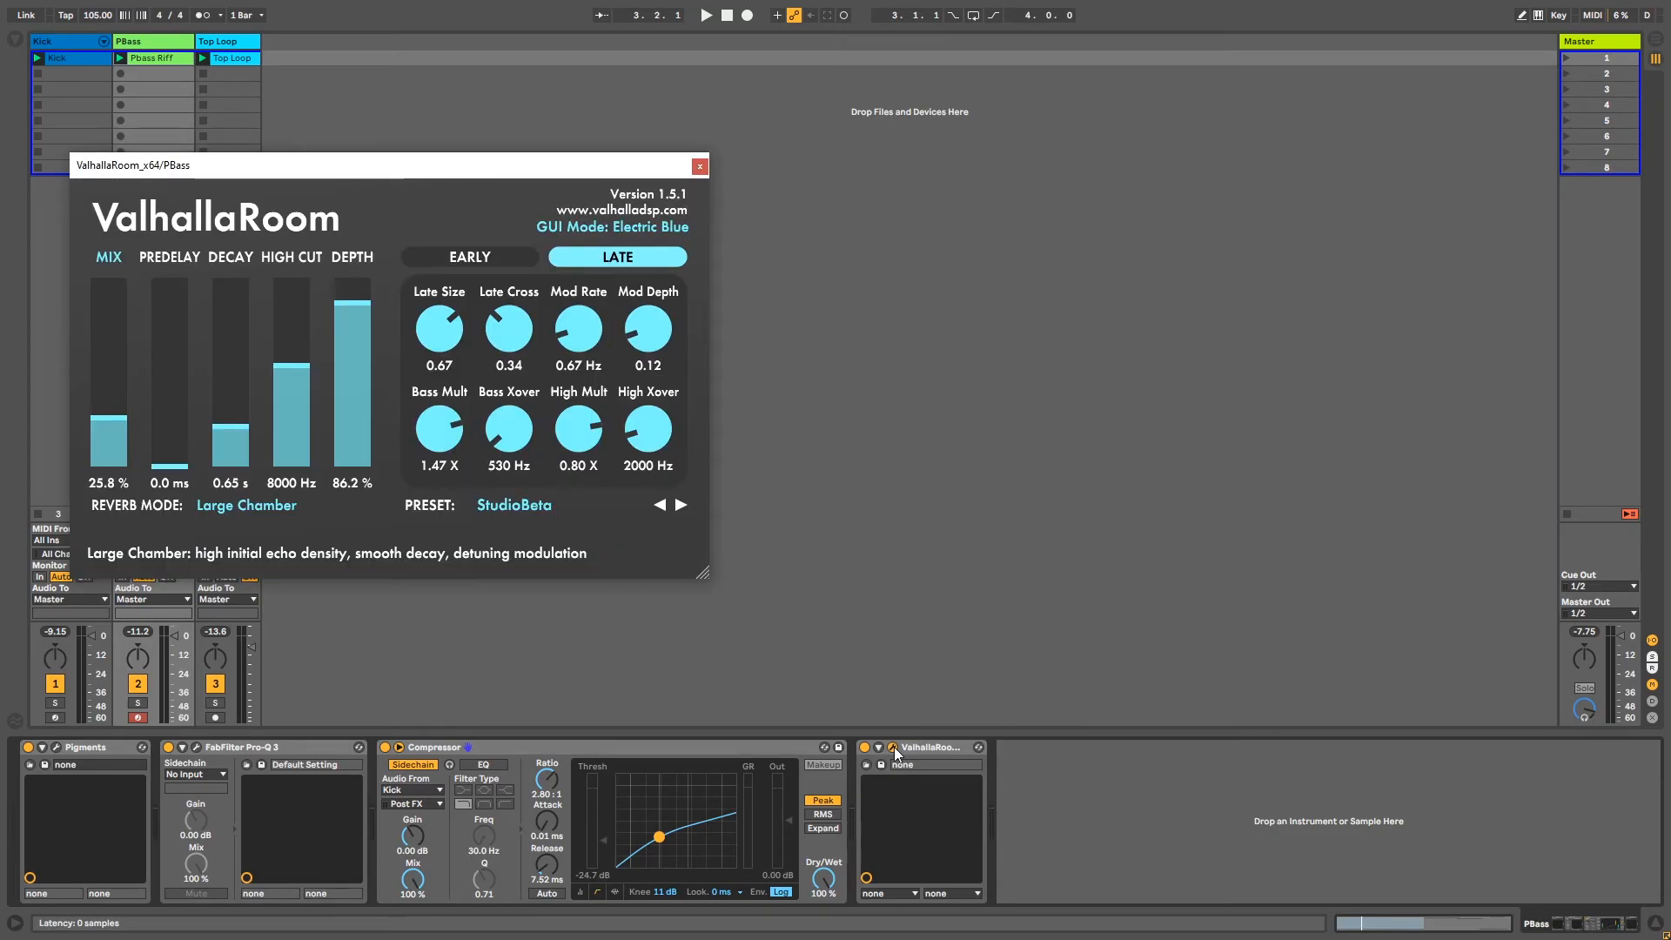
left_click(702, 166)
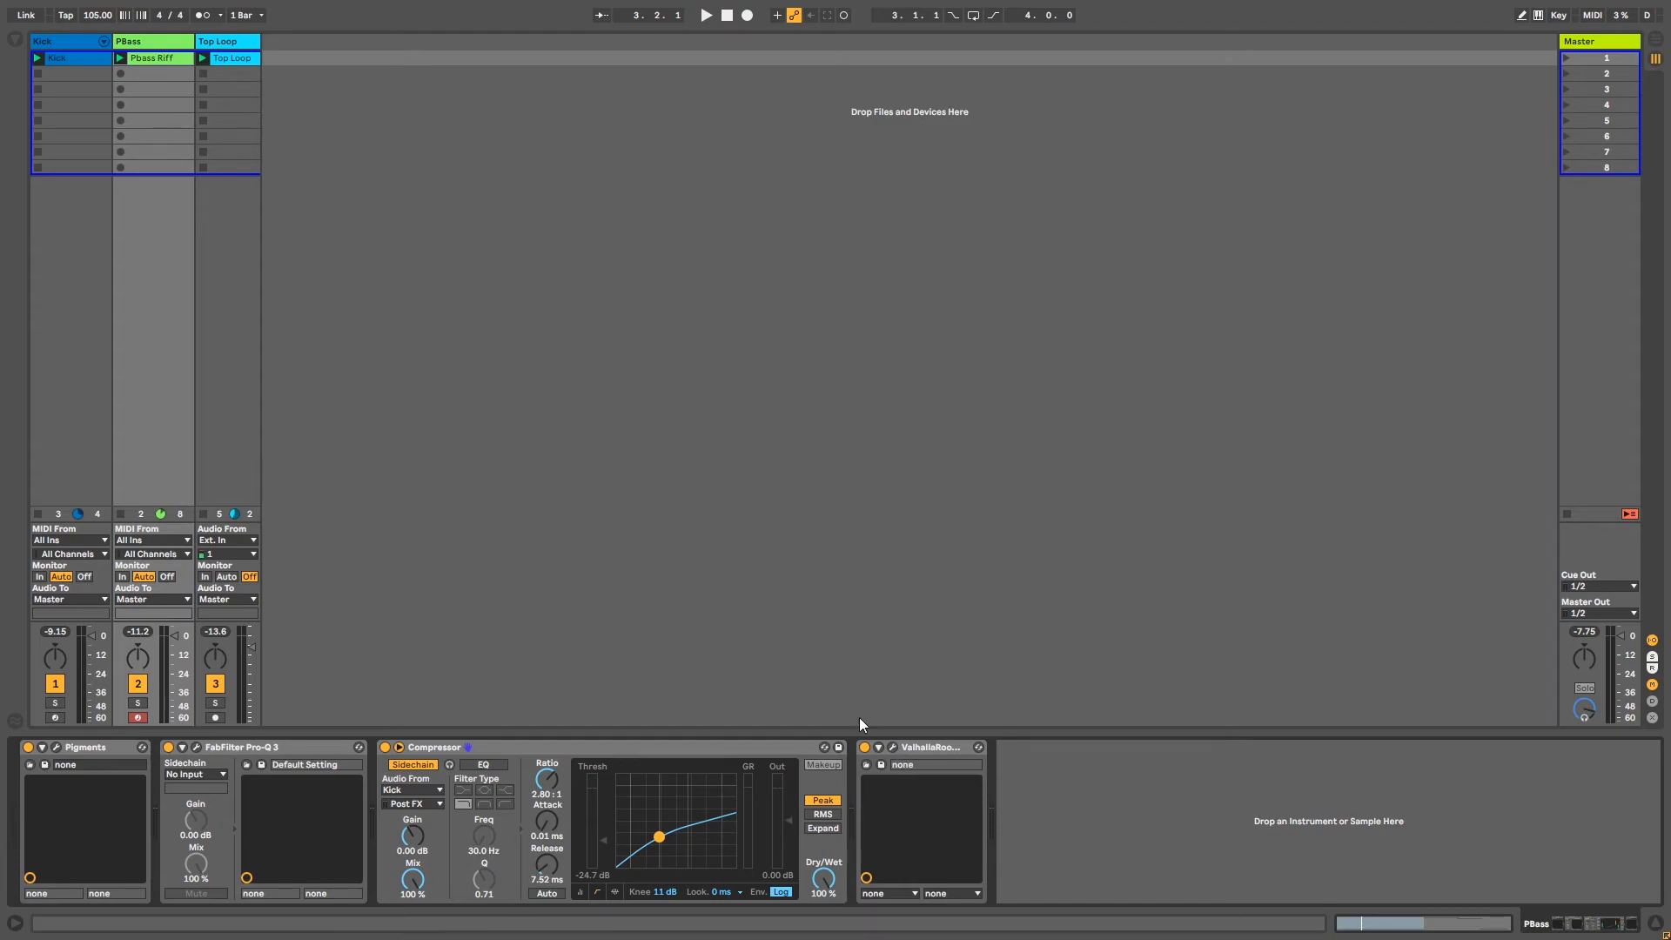
Step: Raise ValhallaRoom's Bass Xover to 1760 Hz while the loop plays
key("space")
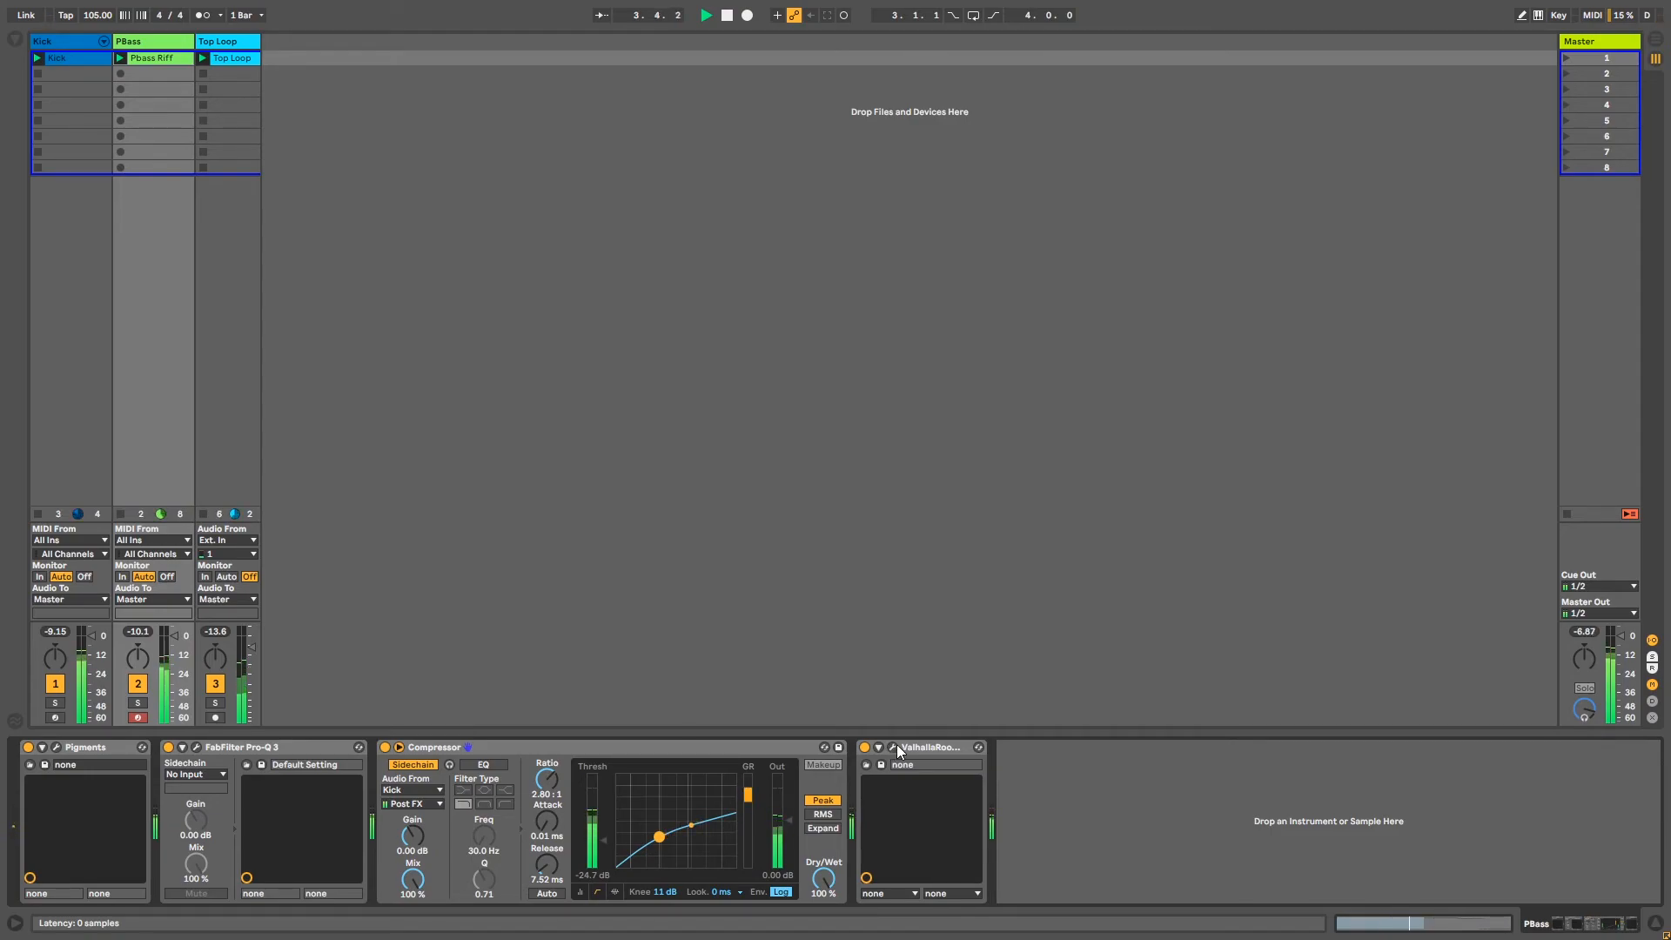
left_click(894, 747)
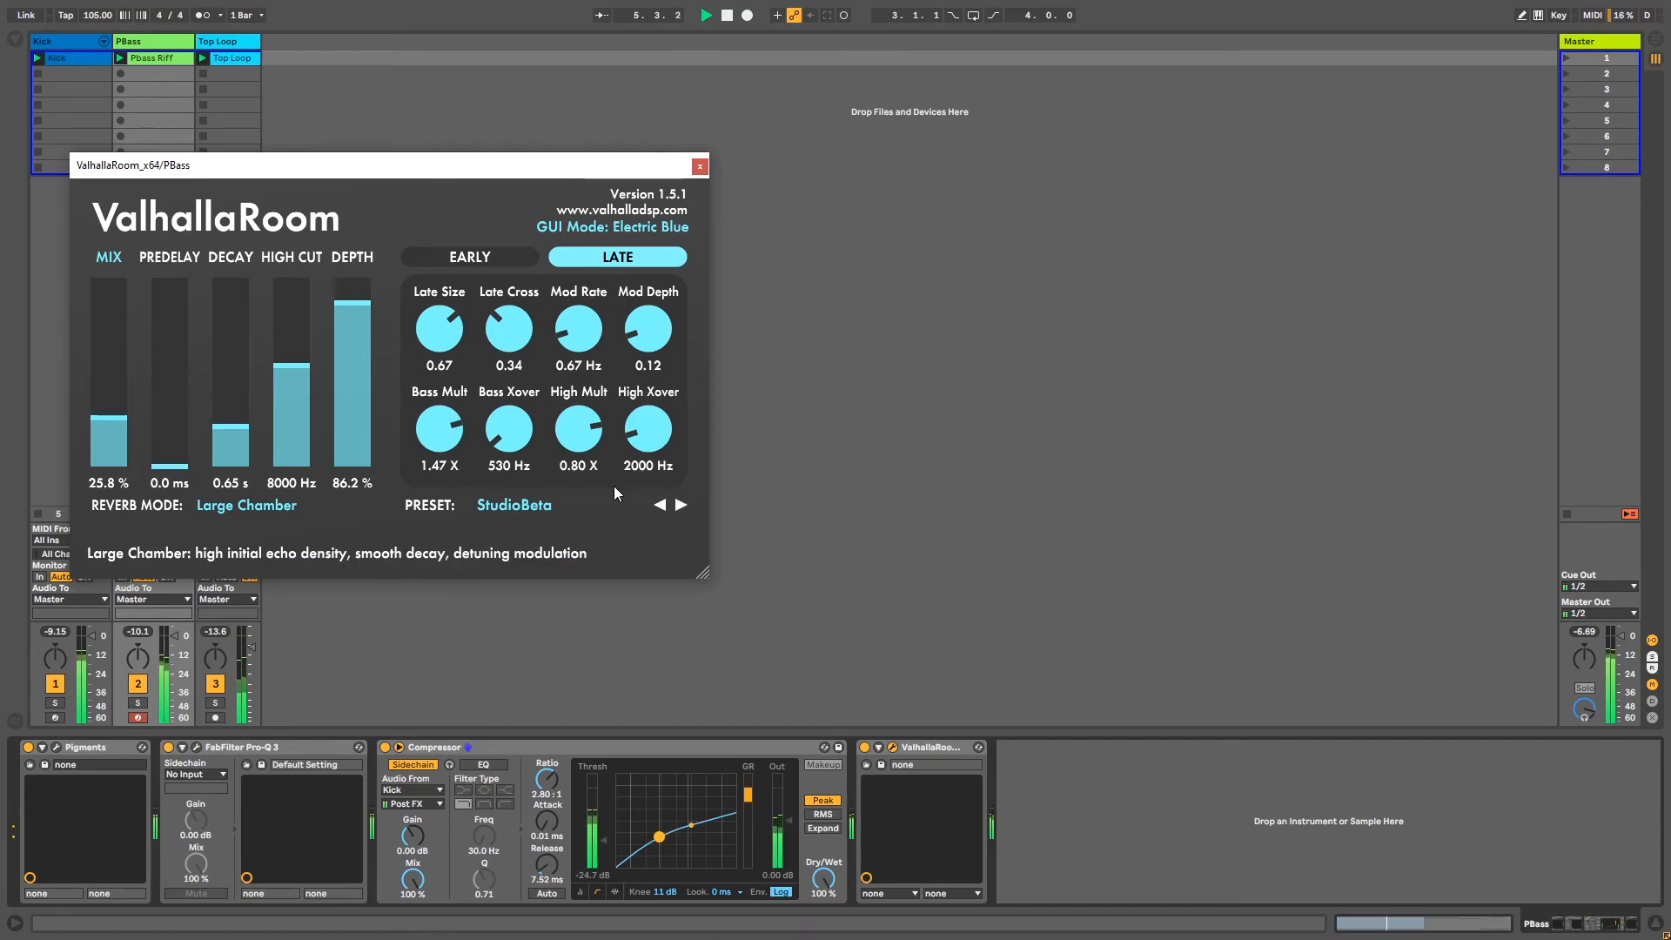
mouse_move(512, 450)
left_mouse_down()
mouse_move(517, 421)
mouse_move(512, 438)
left_mouse_up()
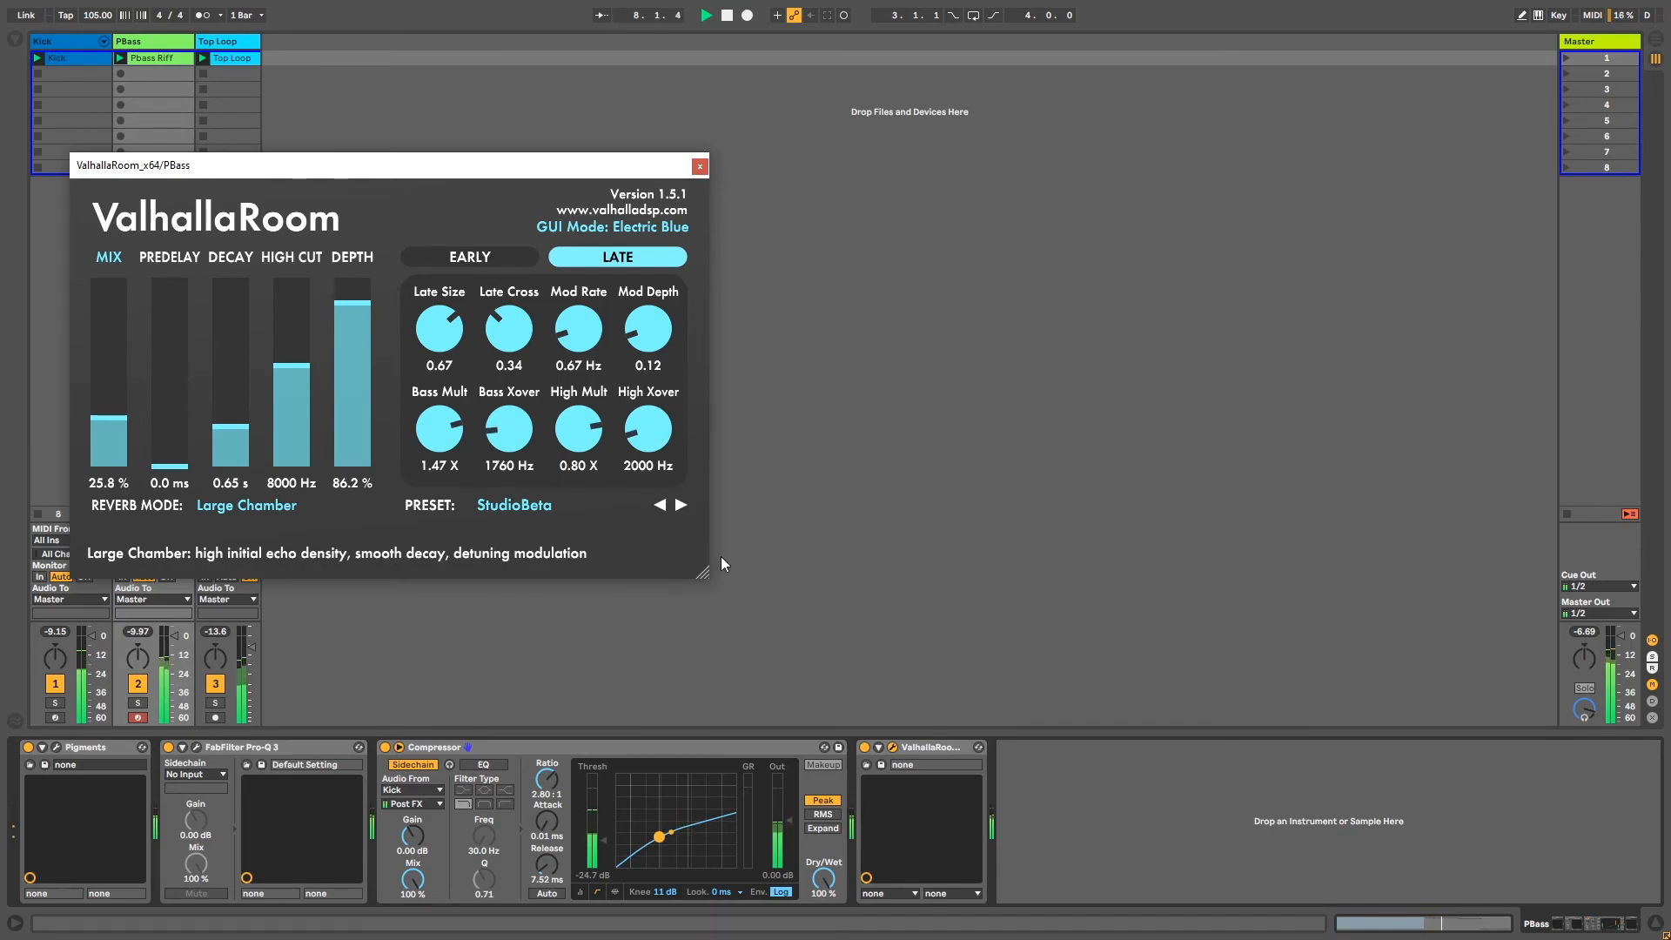
Step: Move FabFilter Pro-Q 3 to the end of the PBass device chain, after ValhallaRoom, and audition the loop
left_click(274, 766)
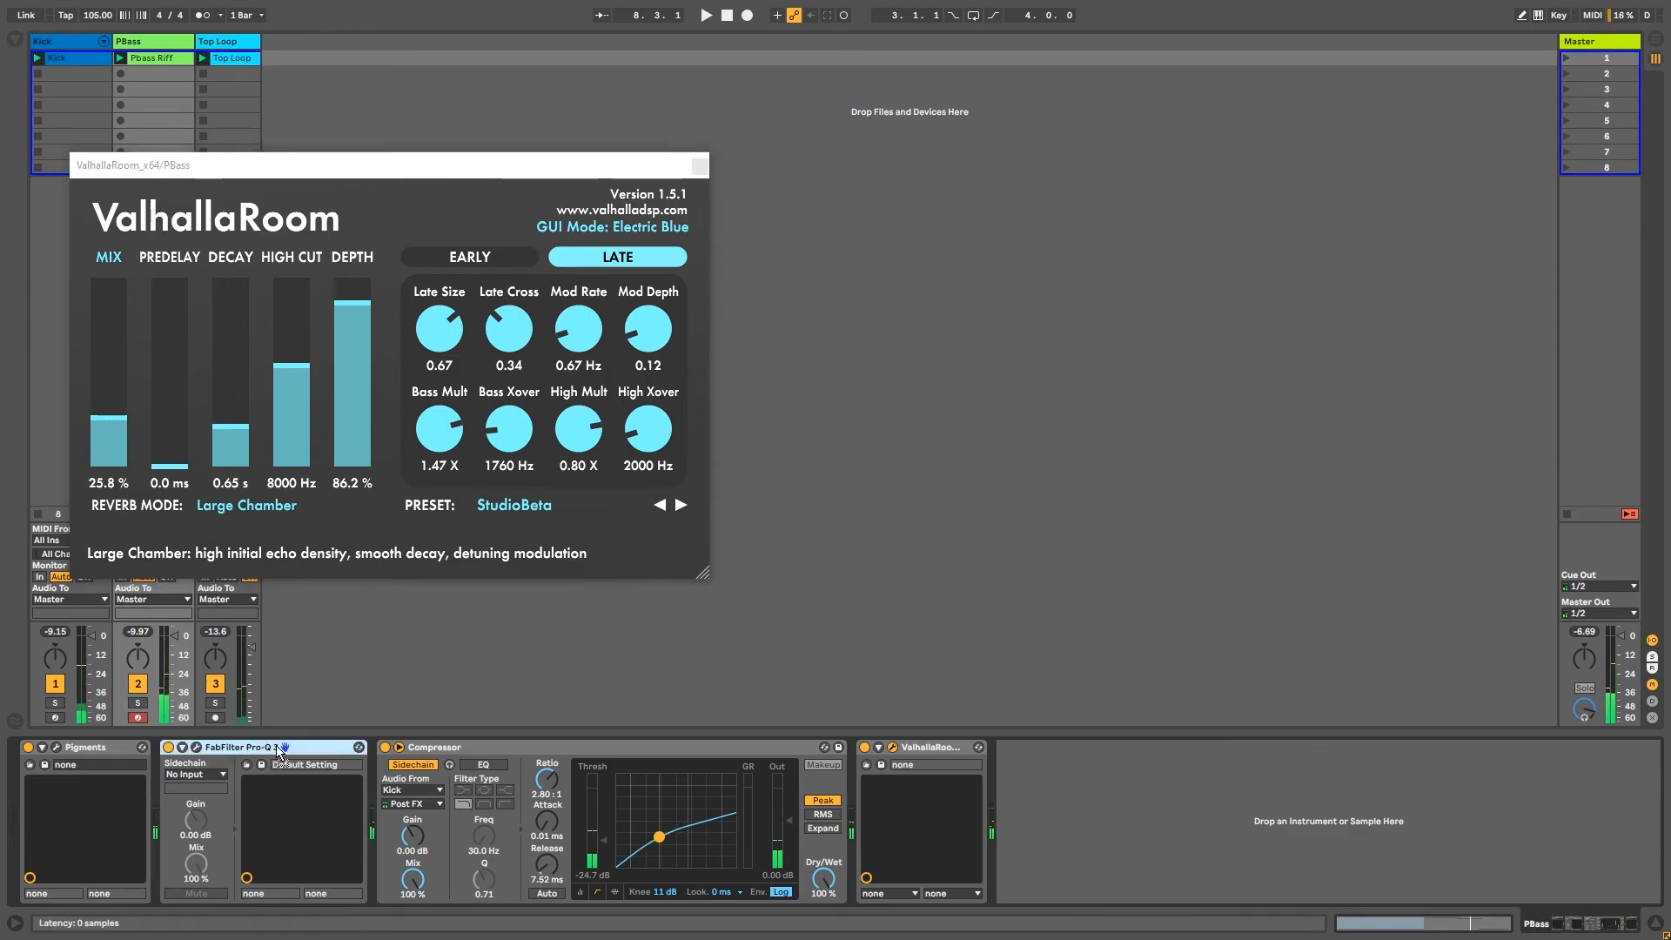
left_click_drag(1014, 771, 1006, 770)
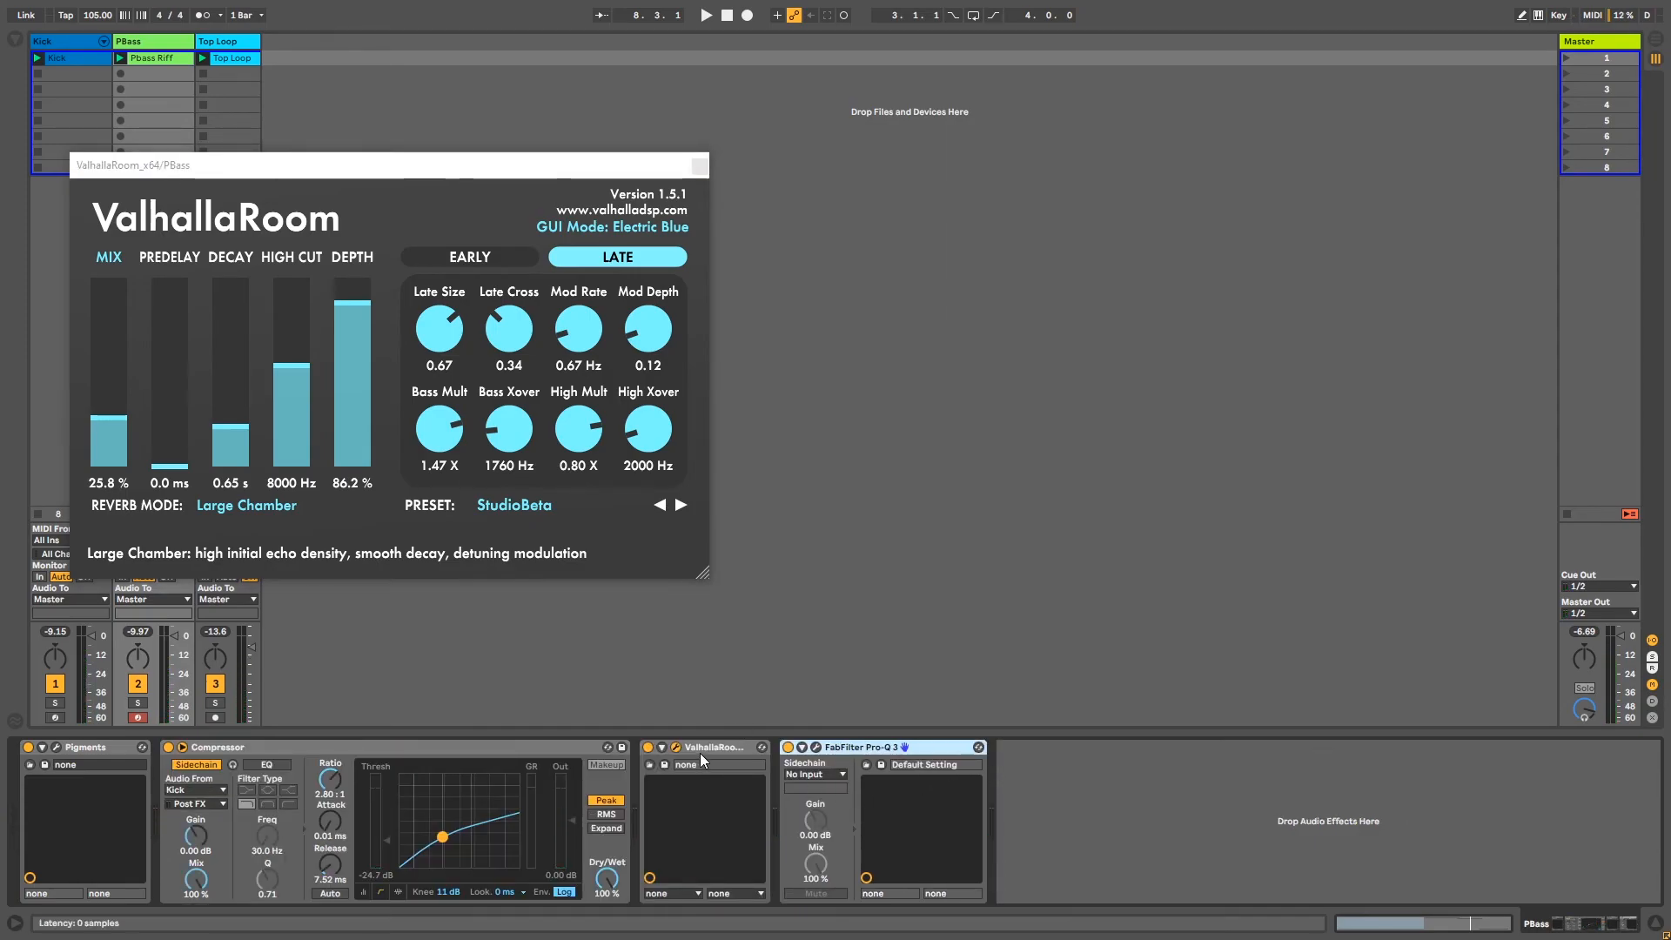
key("space")
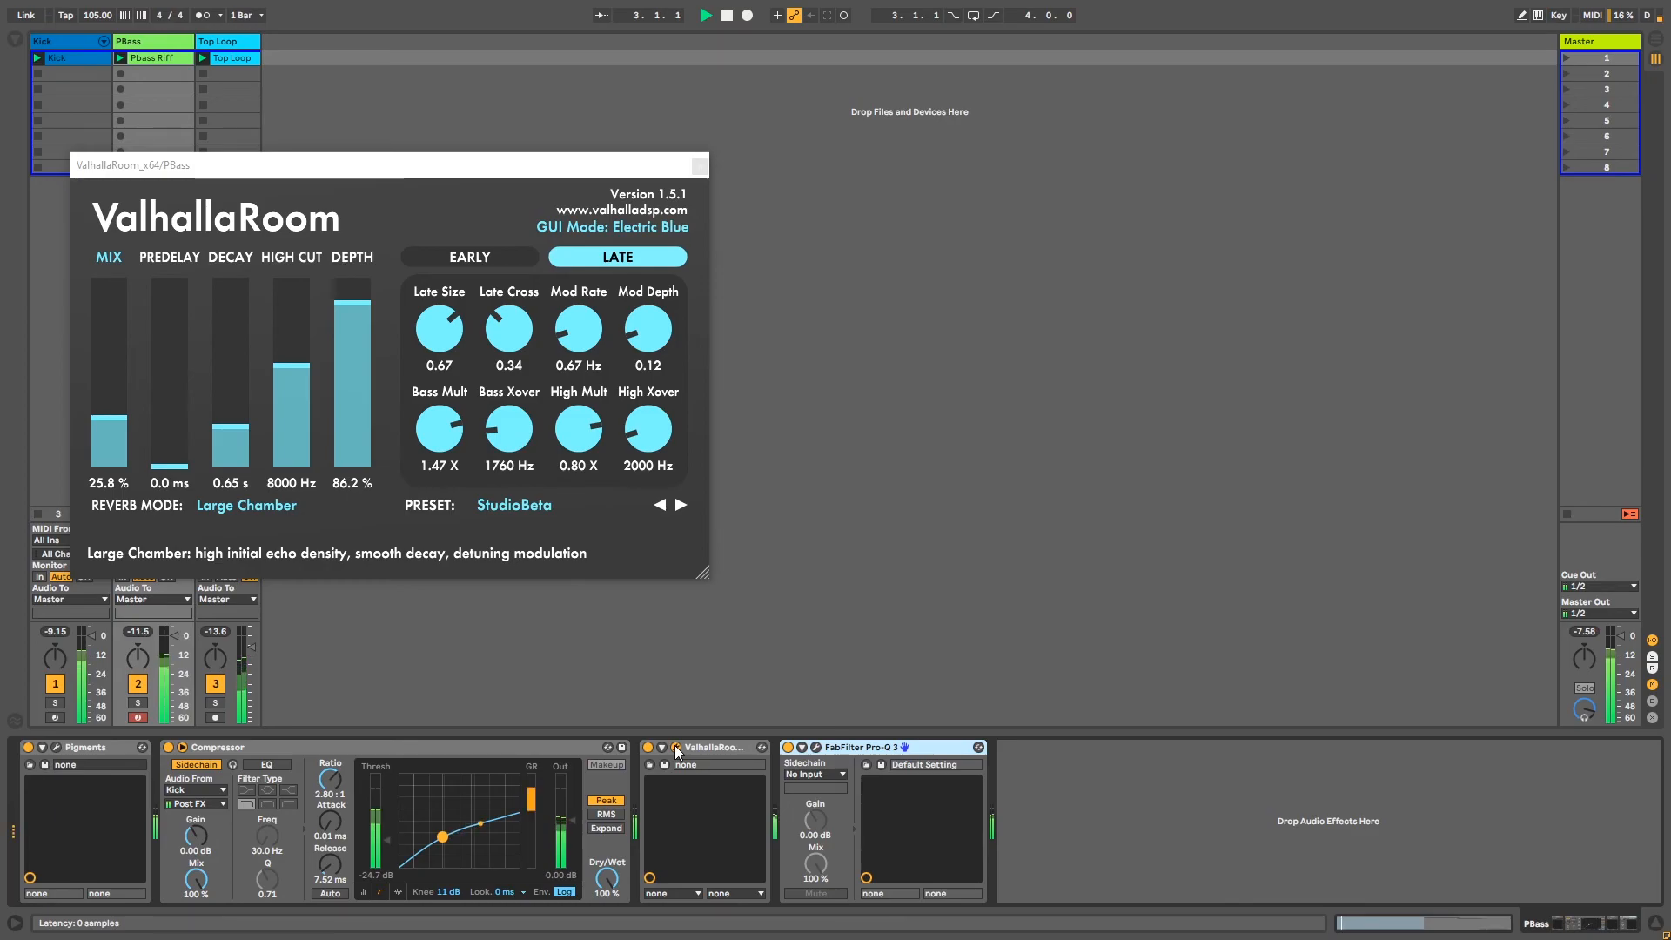
Step: Set the compressor's threshold to -36.5 dB, attack to 0.35 ms and release to 164 ms, auditioning the loop
key("space")
left_click_drag(330, 865, 389, 851)
key("space")
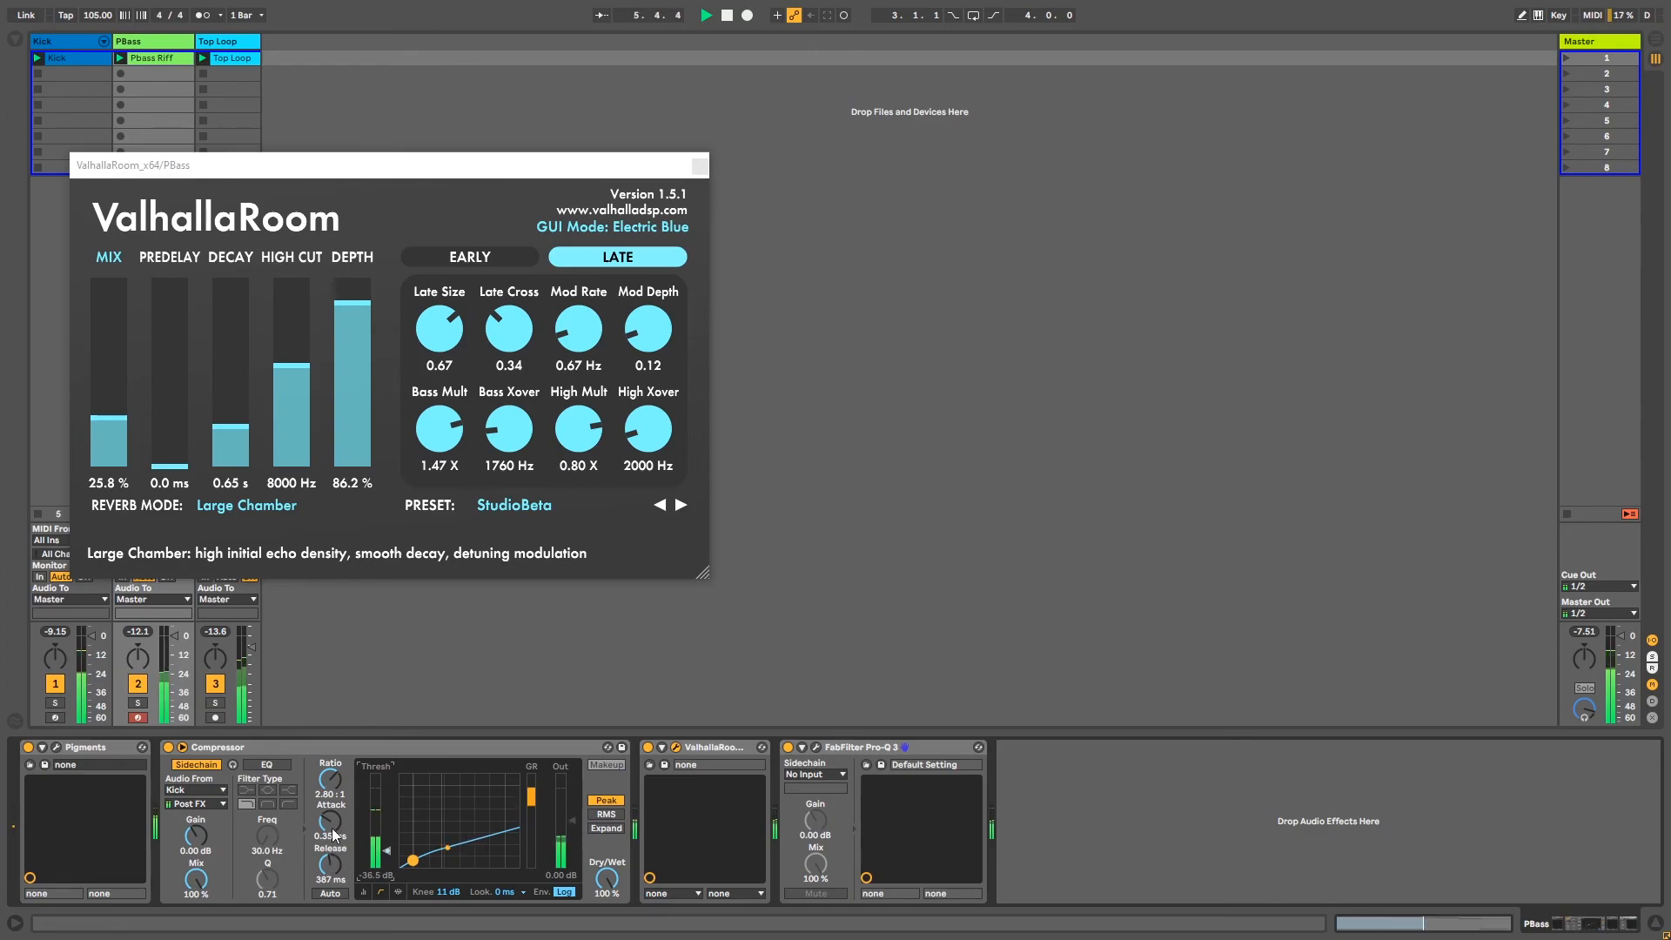
left_click_drag(335, 858, 335, 876)
Step: Compare the playing loop with ValhallaRoom bypassed and switched back on, and stop playback
left_click(648, 748)
left_click(648, 750)
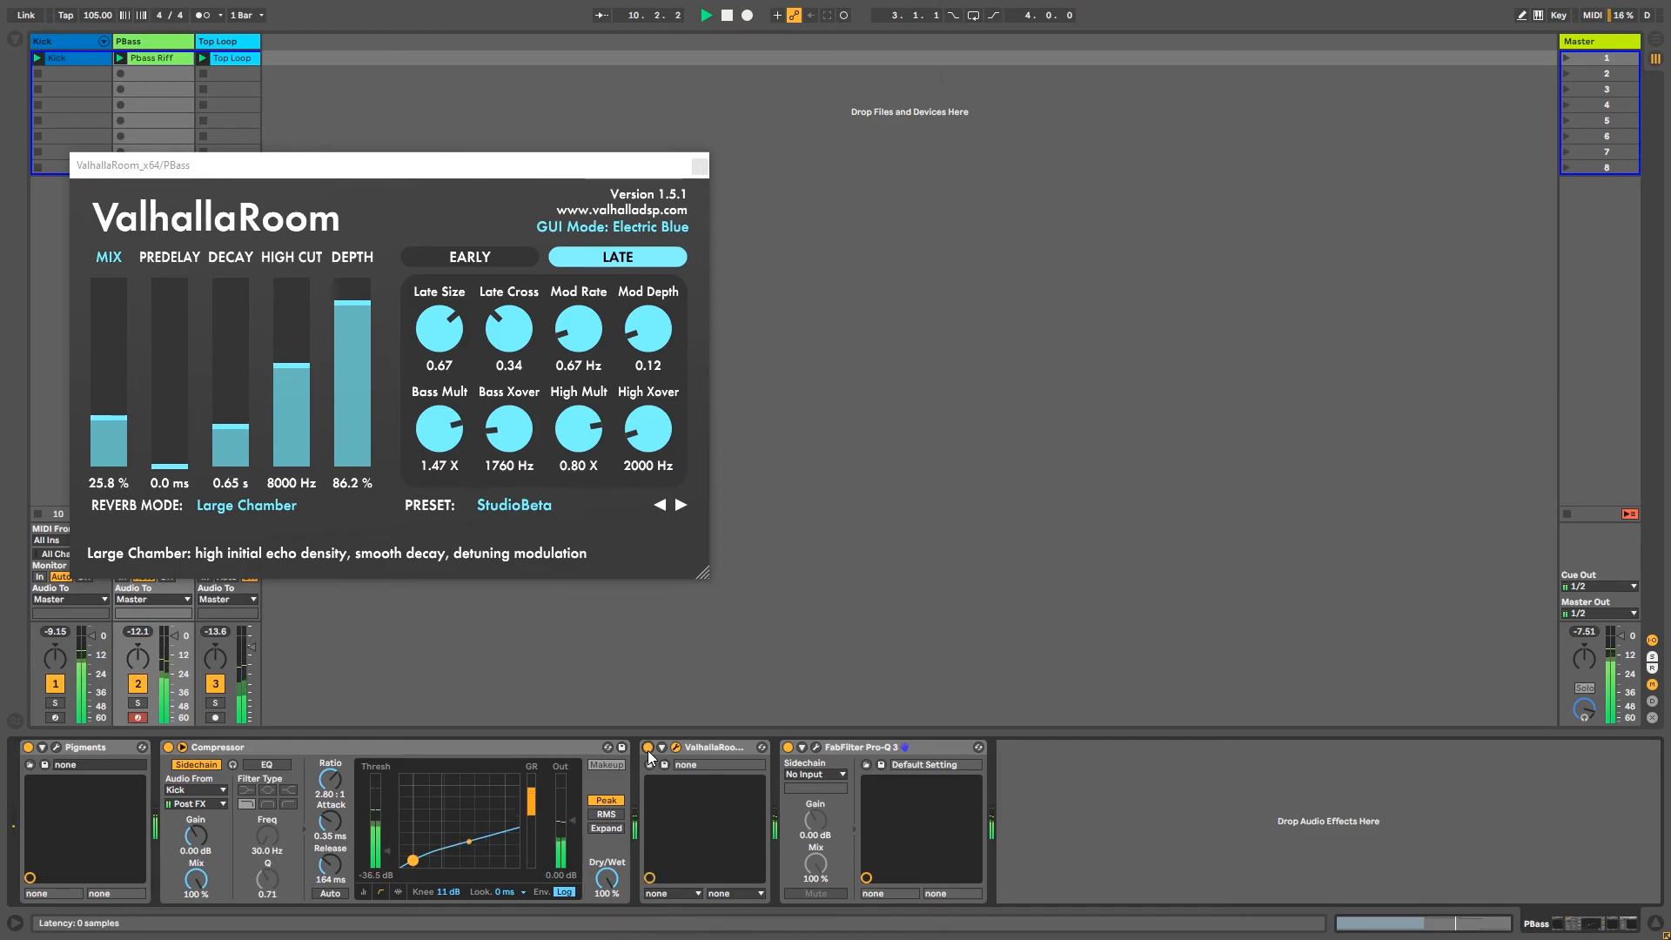
key("space")
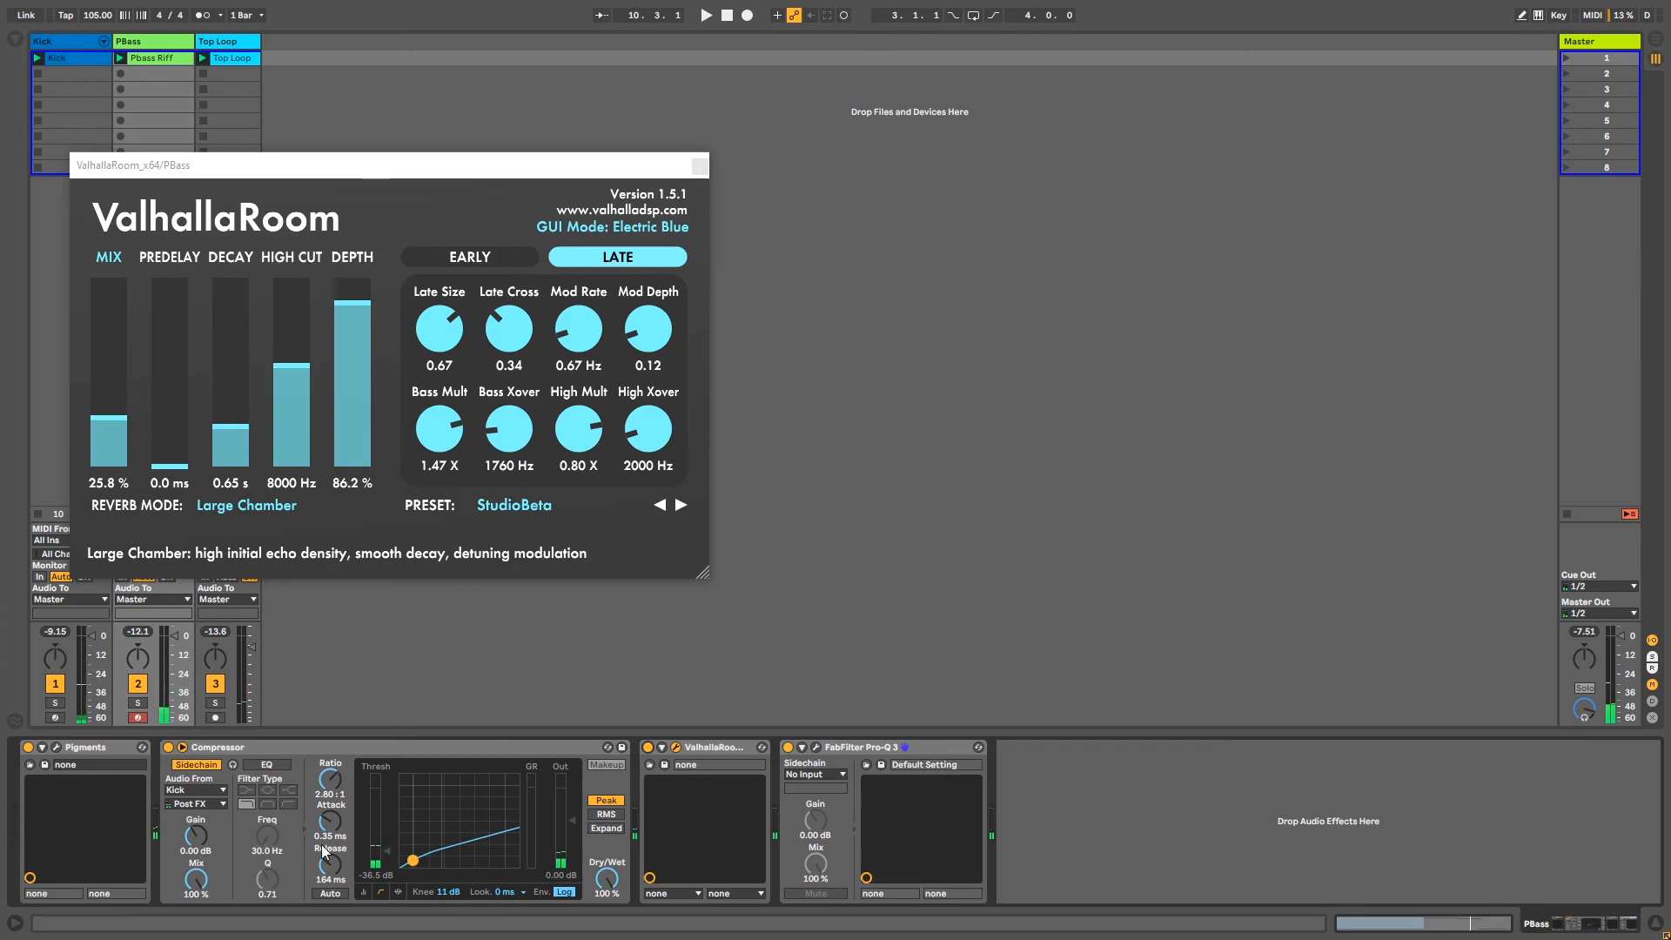
Step: Move ValhallaRoom ahead of the compressor and raise its mix to 40.6 % while the loop plays
left_click_drag(715, 746, 162, 757)
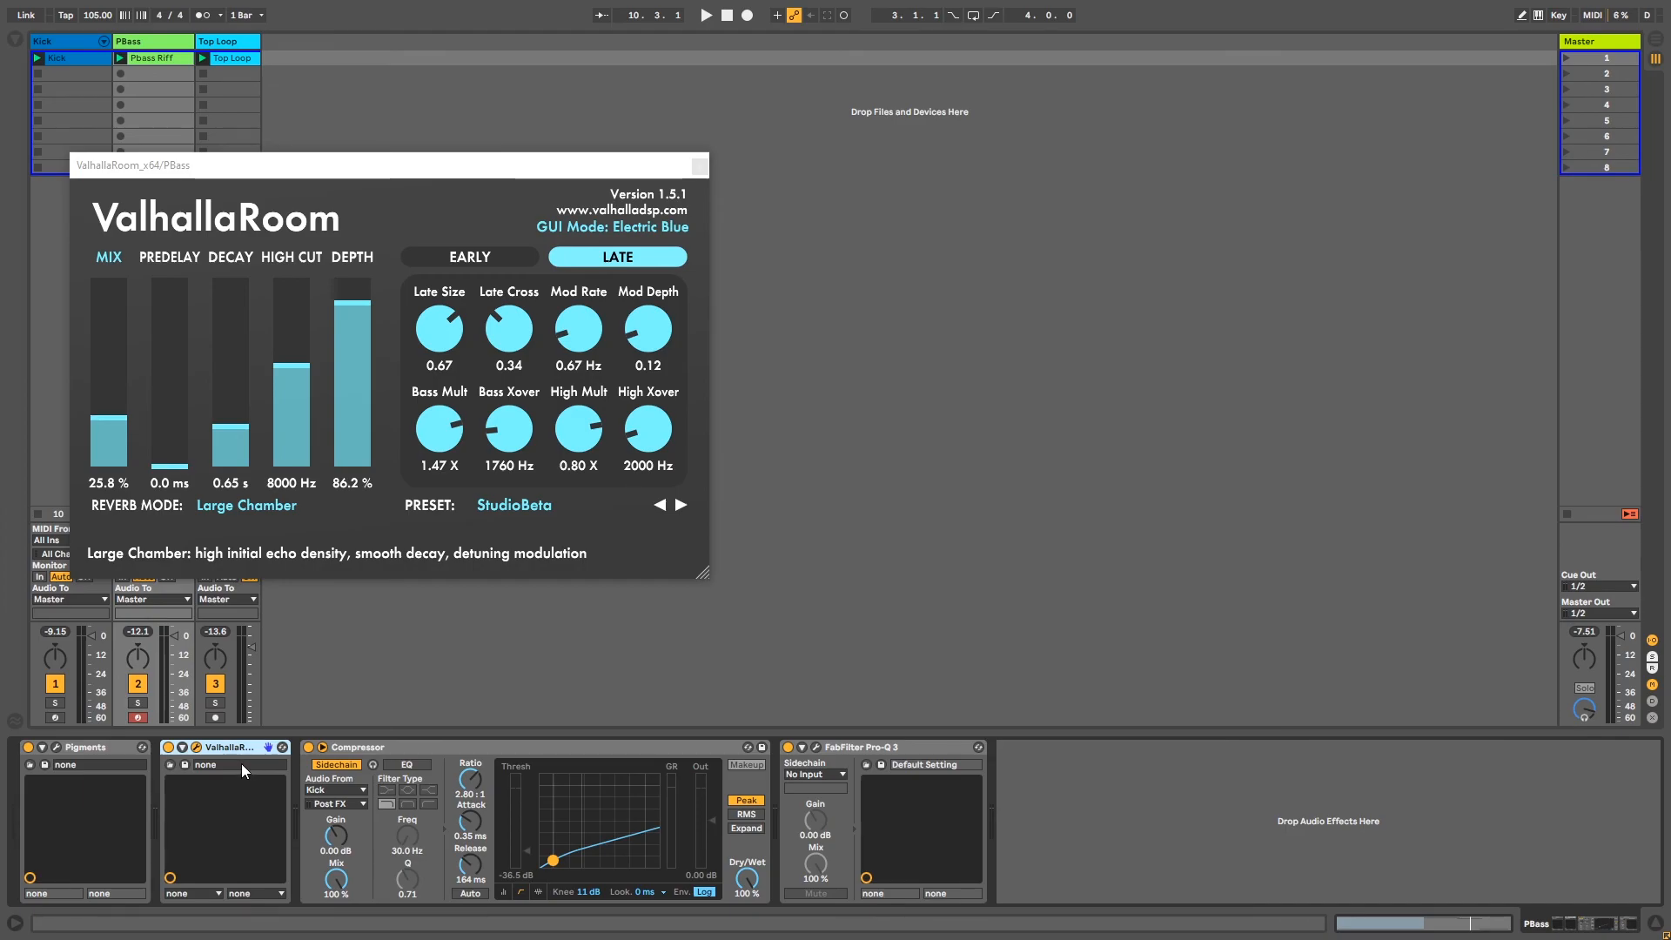
key("space")
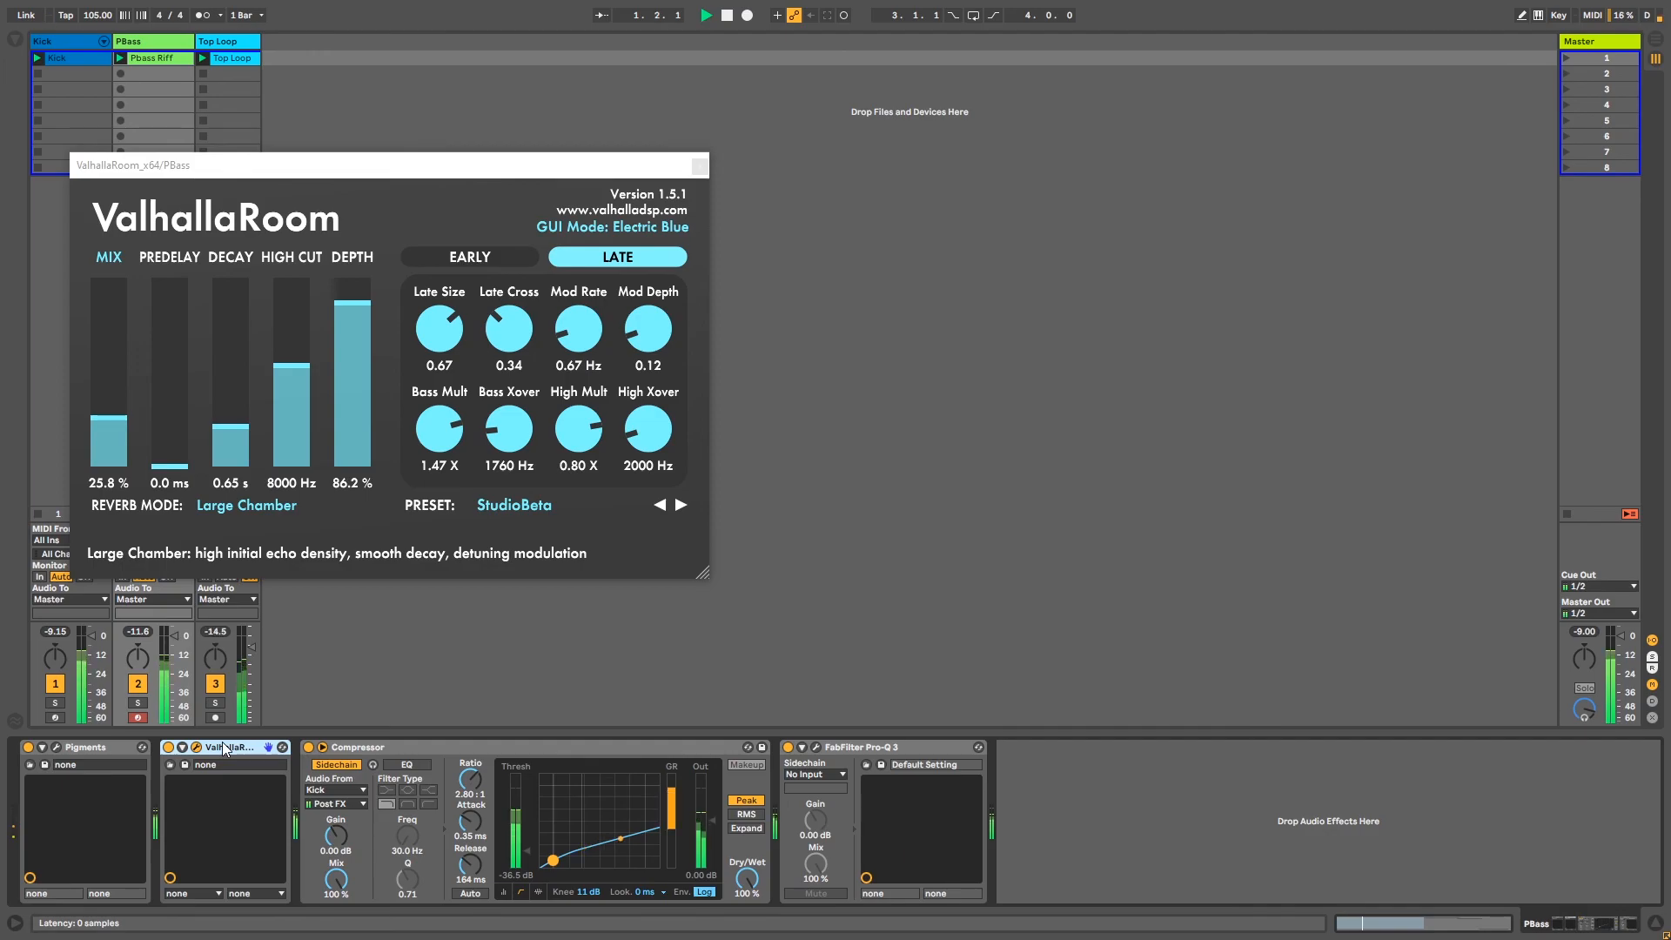
left_click_drag(105, 426, 118, 390)
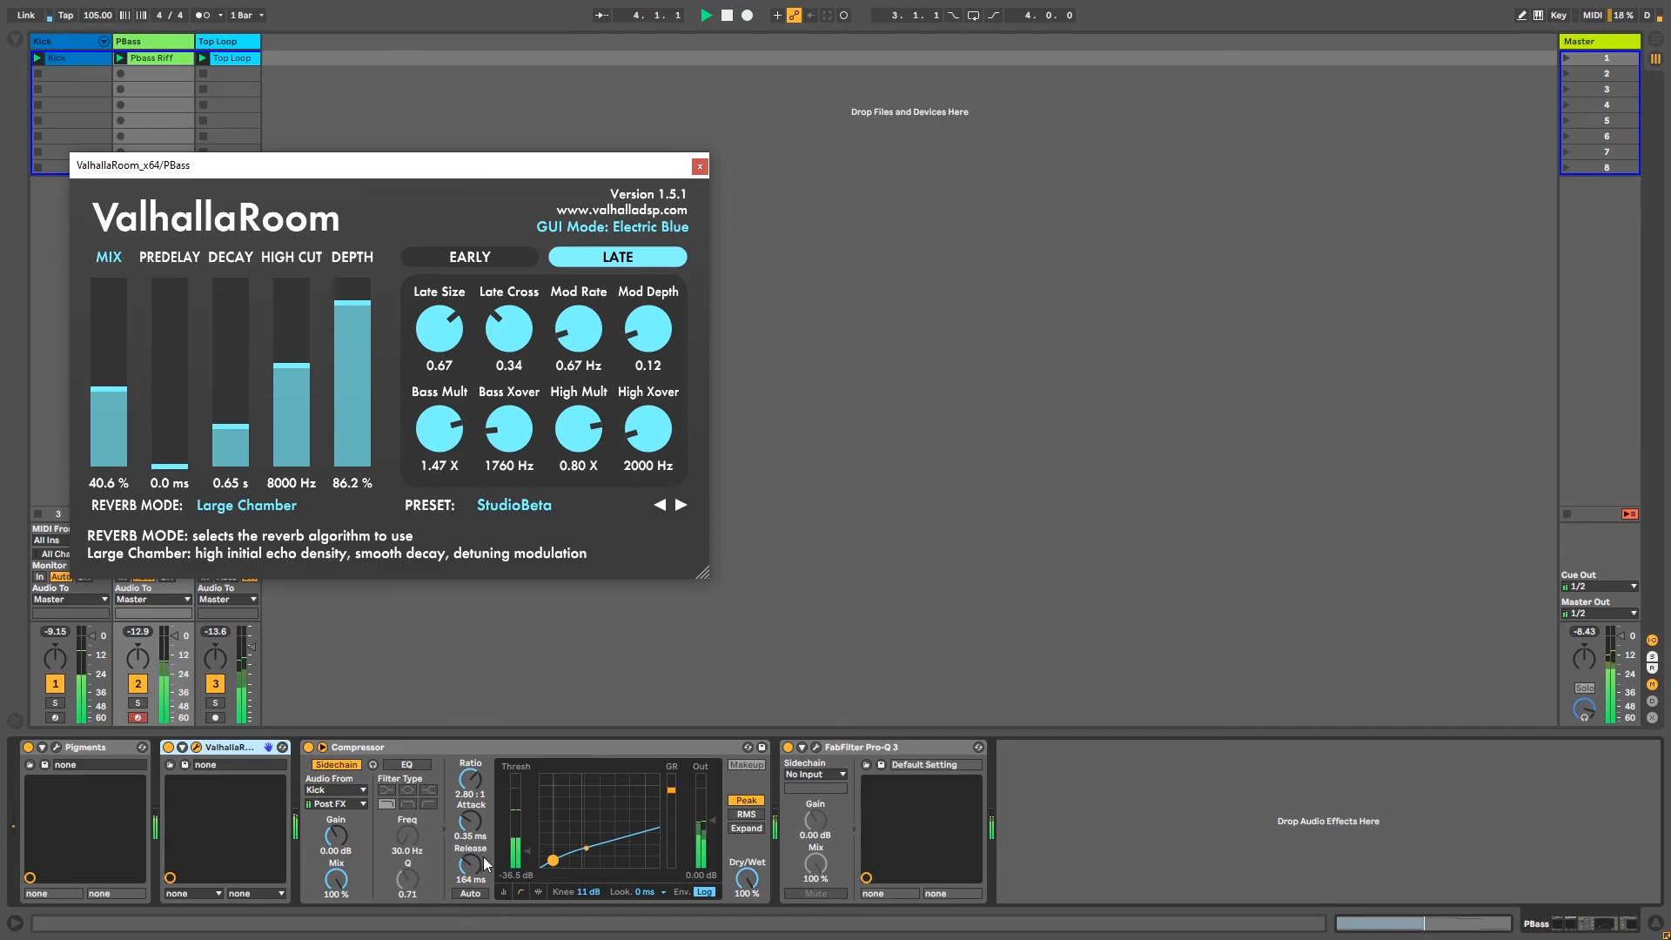
Step: Set the compressor's release to 68.4 ms and threshold to -33.1 dB, and move ValhallaRoom back between the compressor and FabFilter Pro-Q 3
left_click_drag(479, 866, 527, 849)
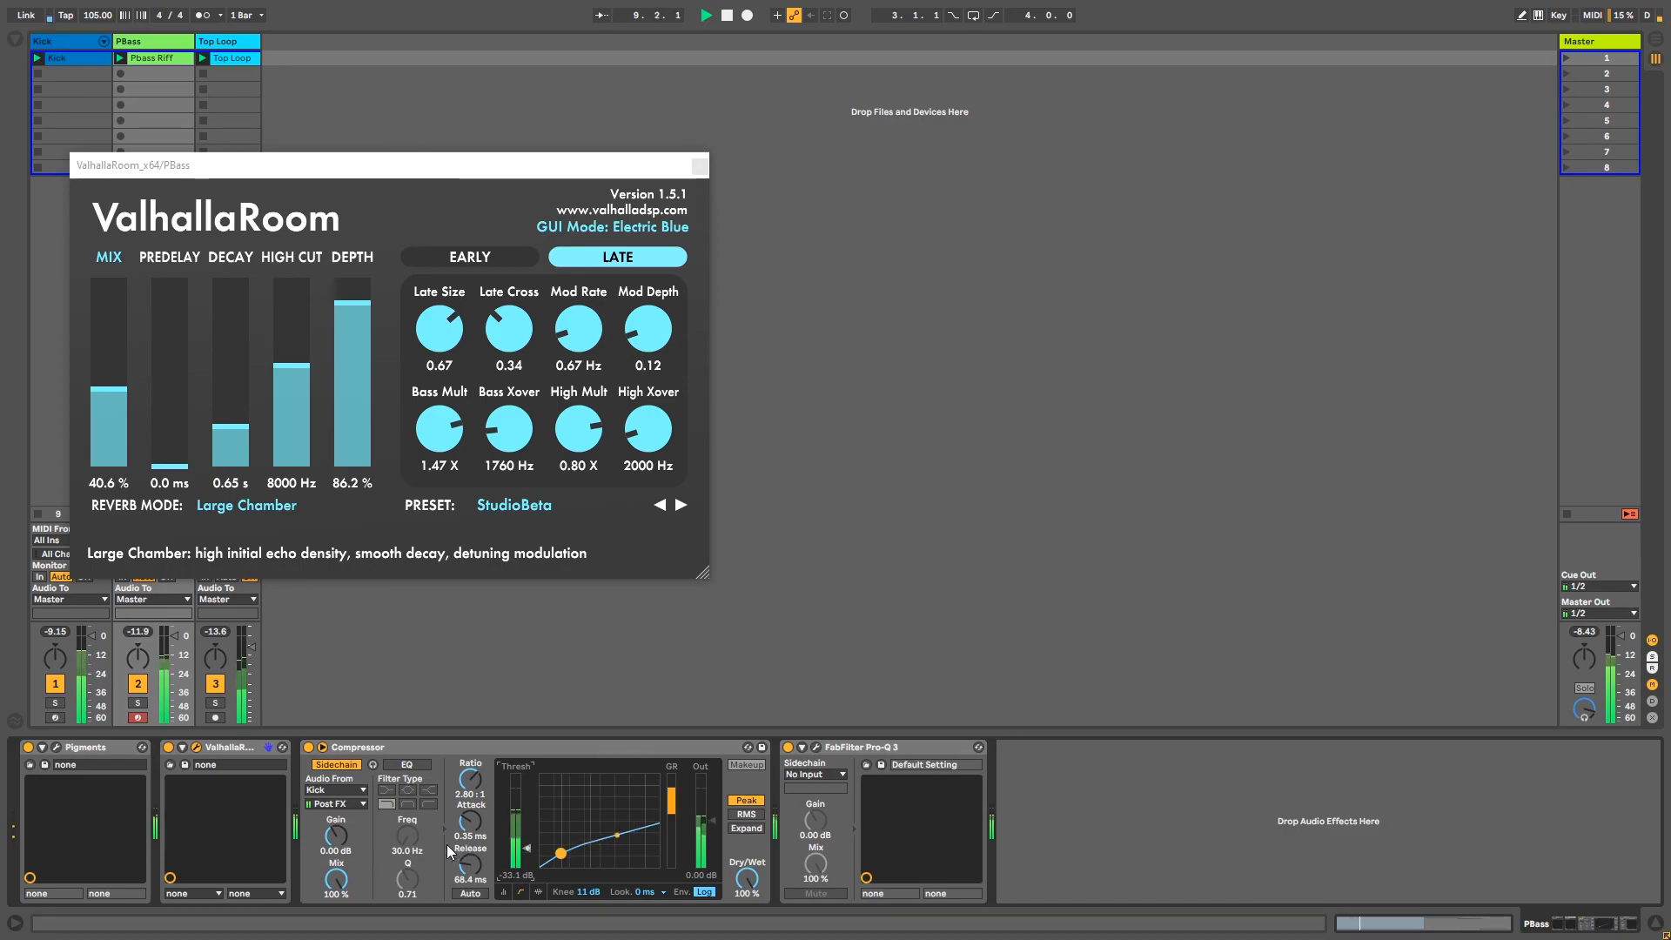
left_click_drag(217, 750, 781, 765)
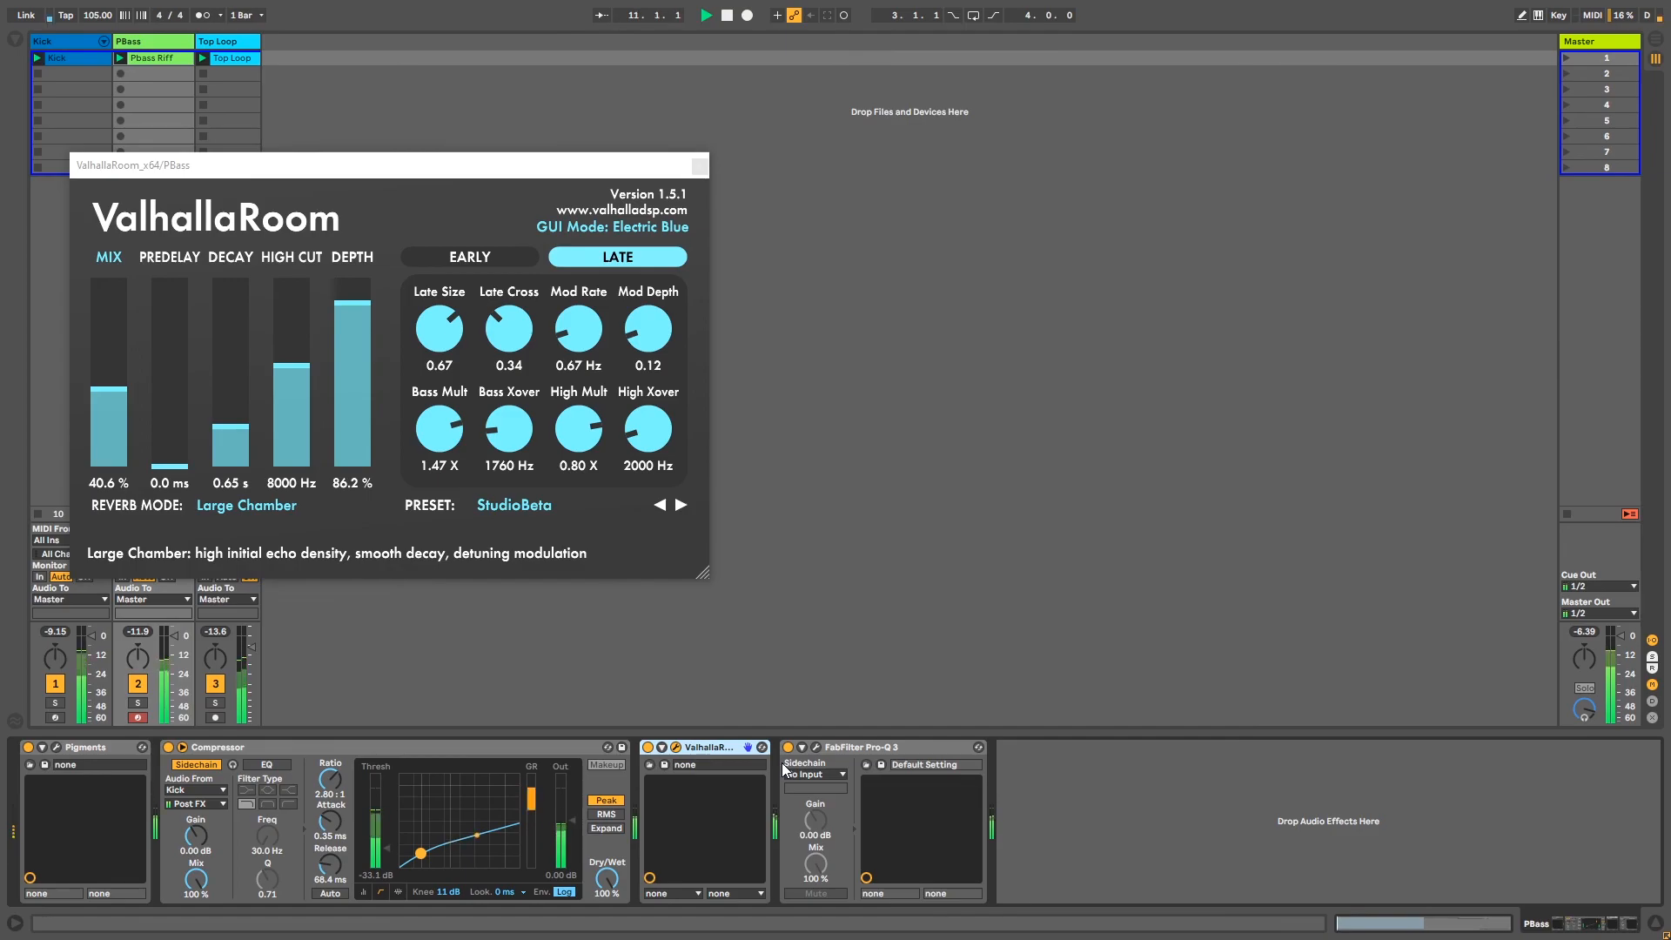